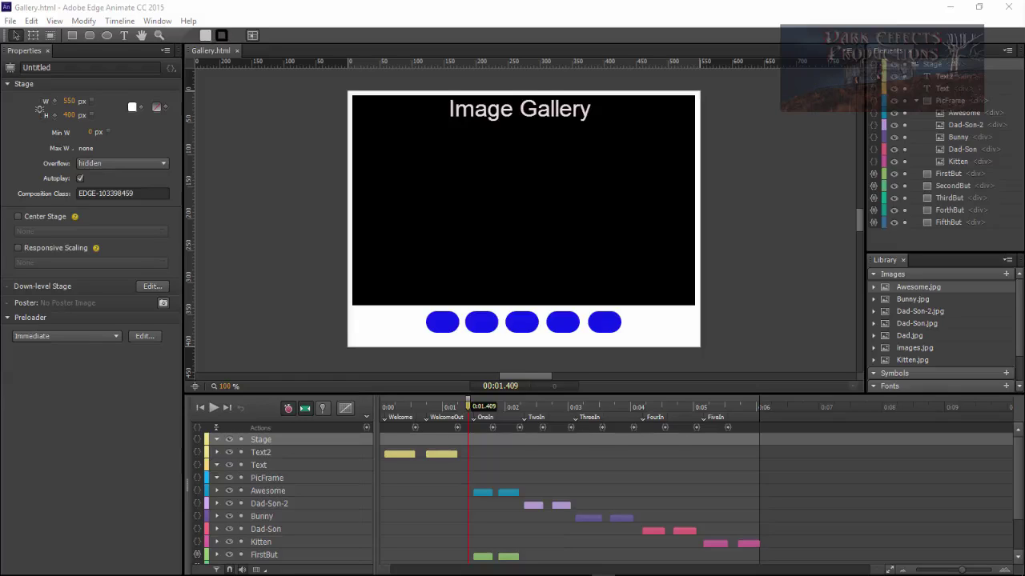
# - Read the button-driven image change request in Cuppycakes.png and put the Paint window away
pyautogui.moveTo(1024, 201)
pyautogui.mouseDown()
pyautogui.moveTo(619, 176)
pyautogui.moveTo(617, 160)
pyautogui.mouseUp()
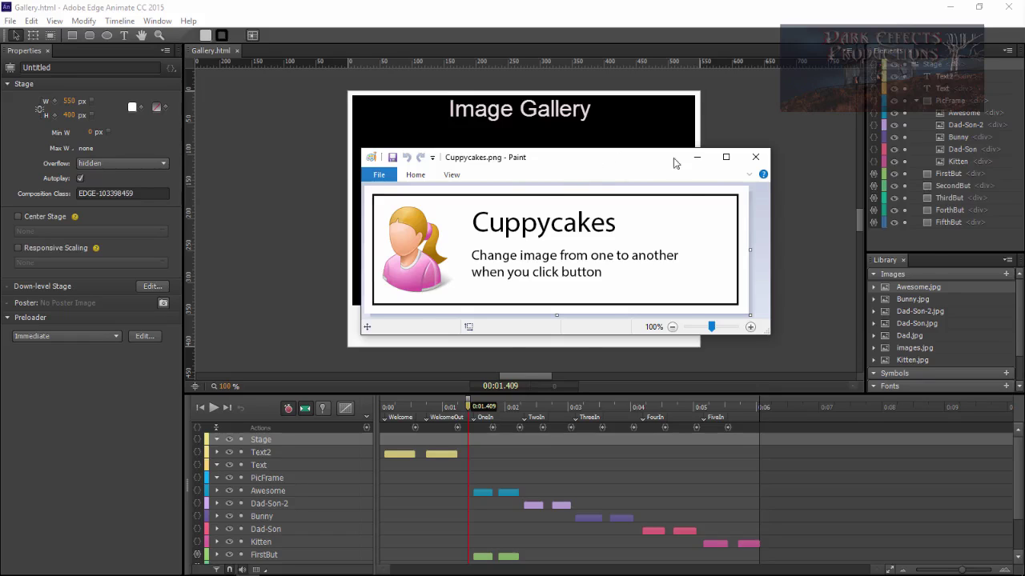
pyautogui.click(697, 157)
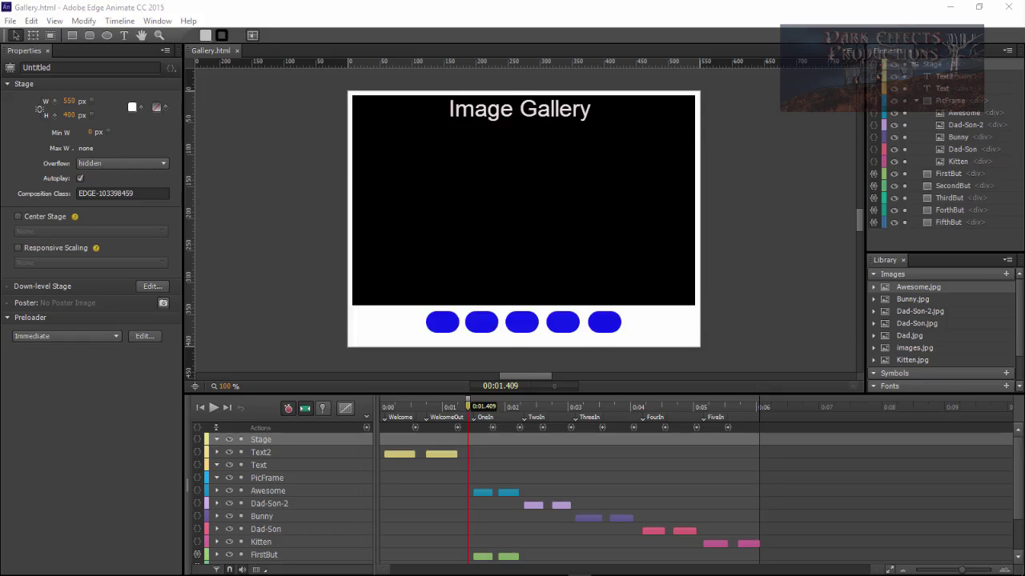
# - Preview the finished gallery in the browser and try its buttons in mixed order to check the image fades
pyautogui.hotkey('ctrl', 'Return')
pyautogui.moveTo(590, 194); pyautogui.dragTo(518, 83)
pyautogui.rightClick(670, 240)
pyautogui.click(693, 280)
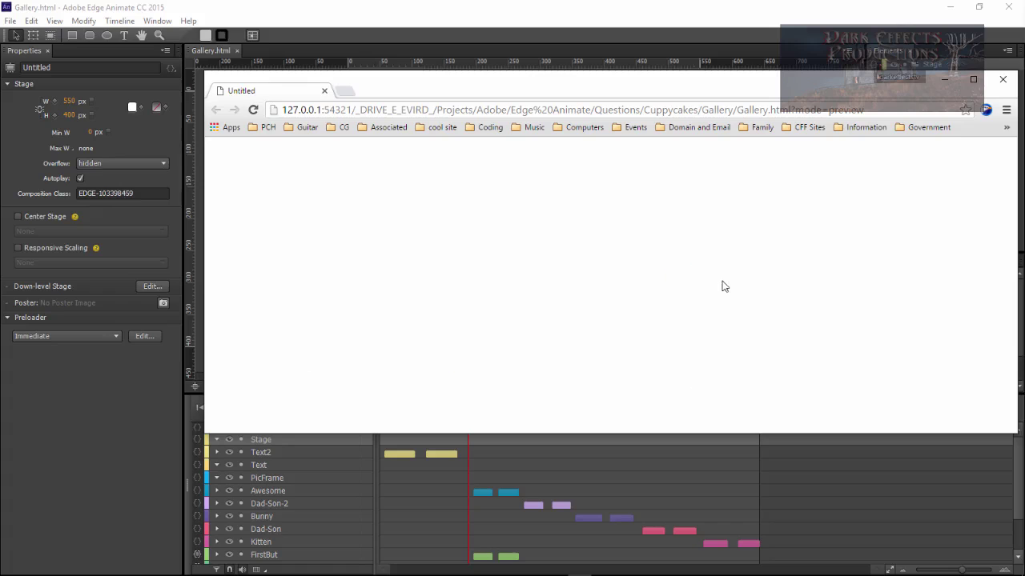
pyautogui.click(308, 376)
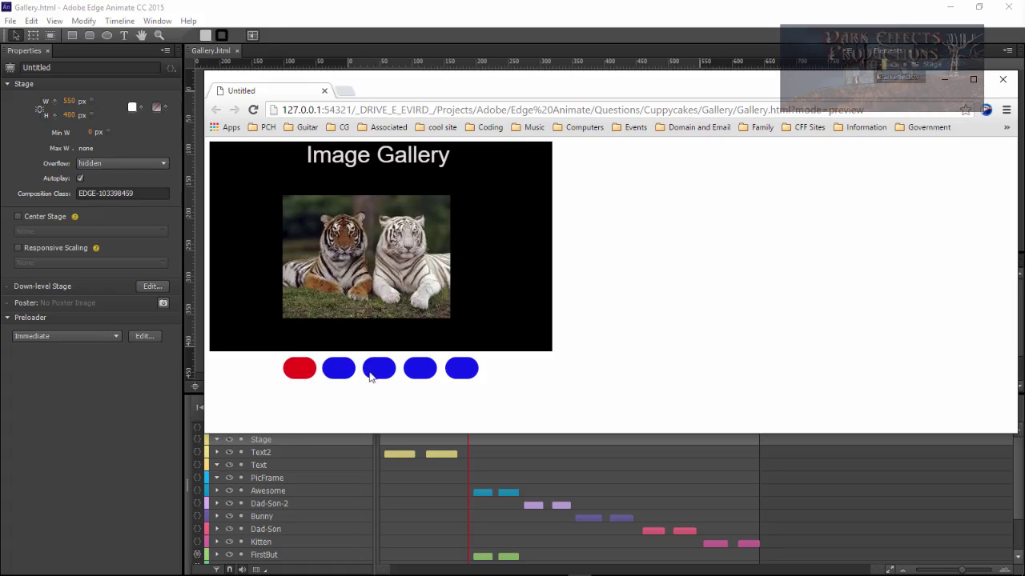
pyautogui.click(373, 371)
pyautogui.click(339, 368)
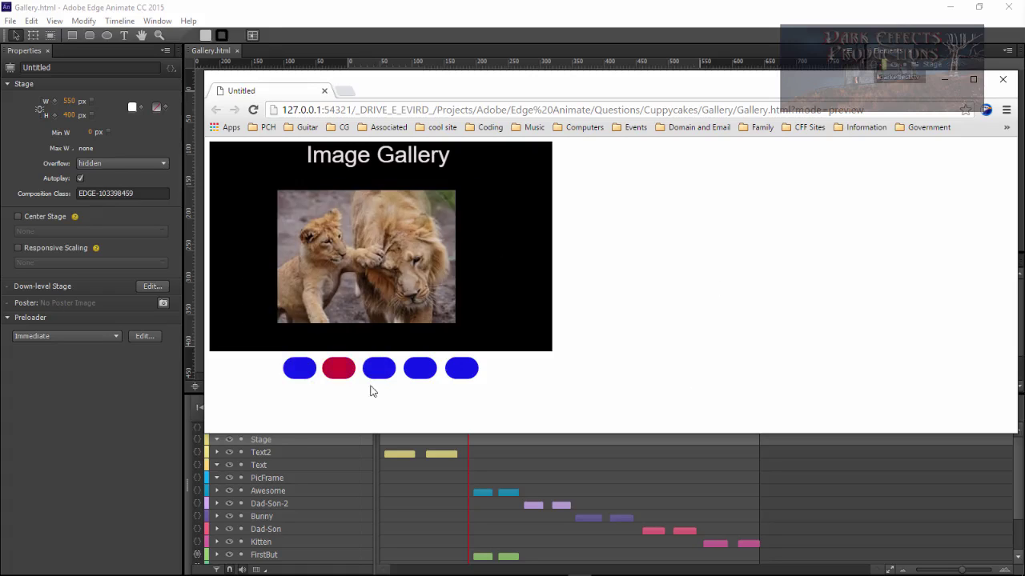
pyautogui.click(421, 374)
pyautogui.click(463, 373)
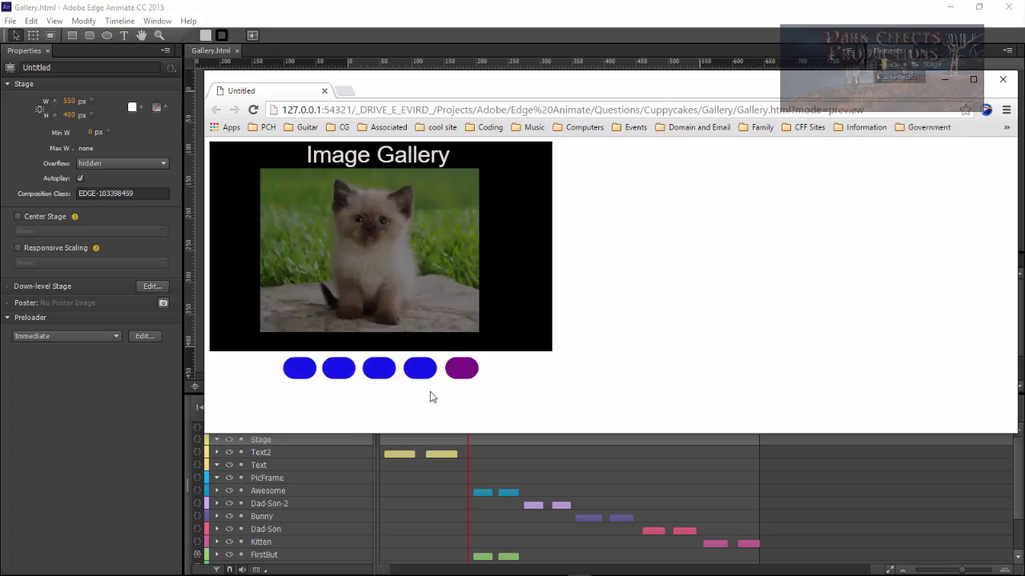
pyautogui.click(381, 375)
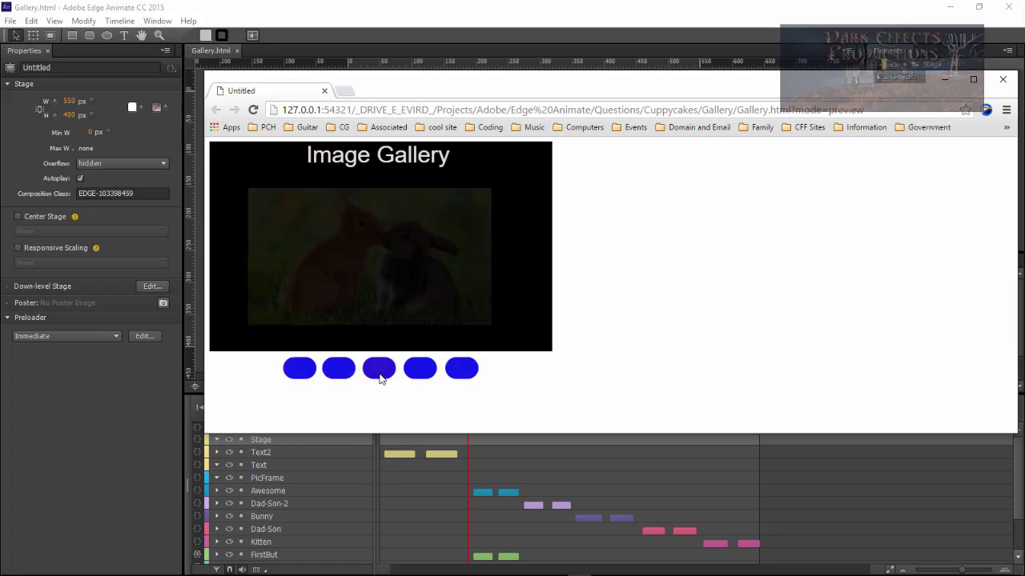
# - Run through the gallery's images from the first button to the fifth and close the browser preview
pyautogui.click(305, 375)
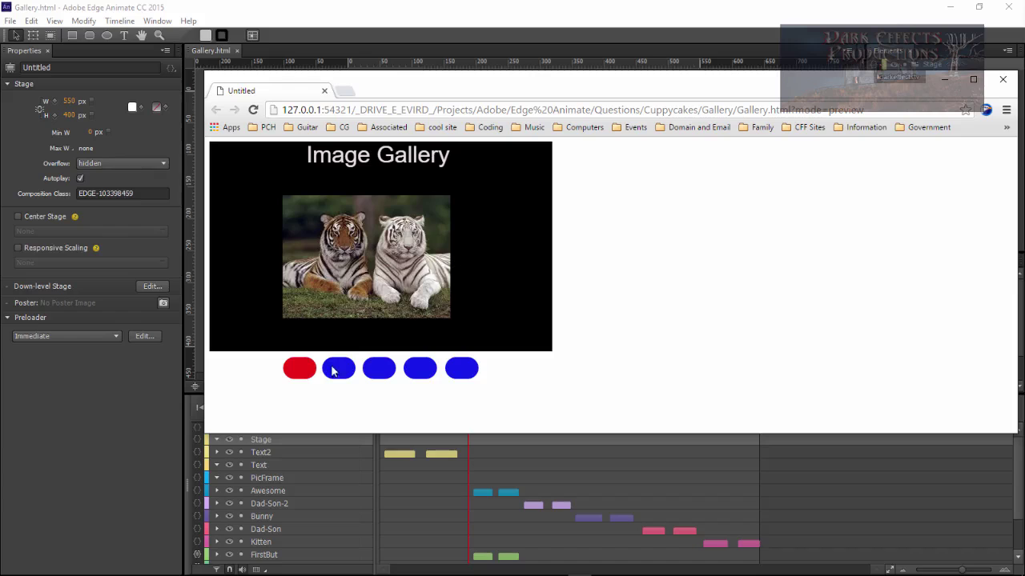
pyautogui.click(336, 370)
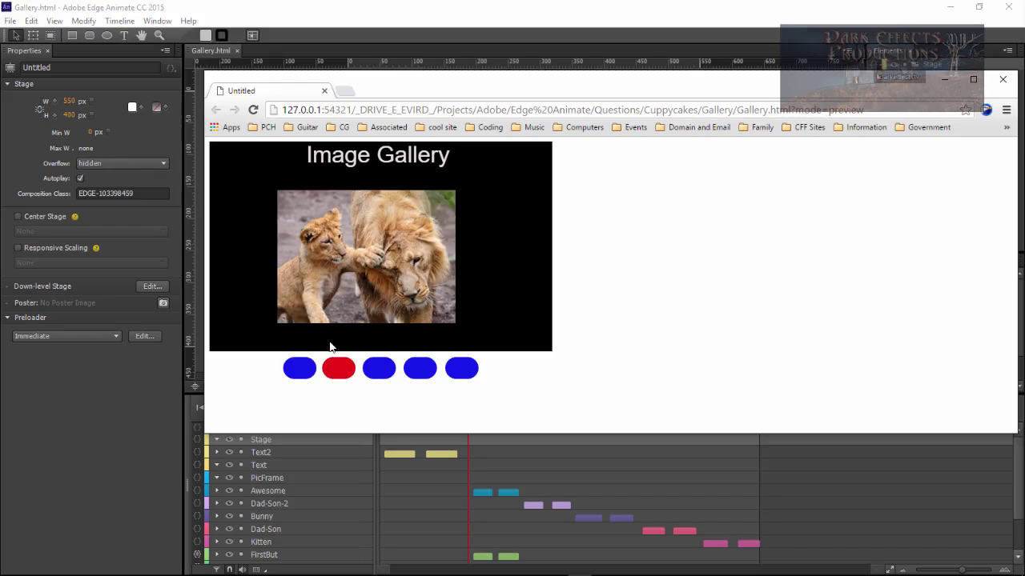
pyautogui.click(371, 373)
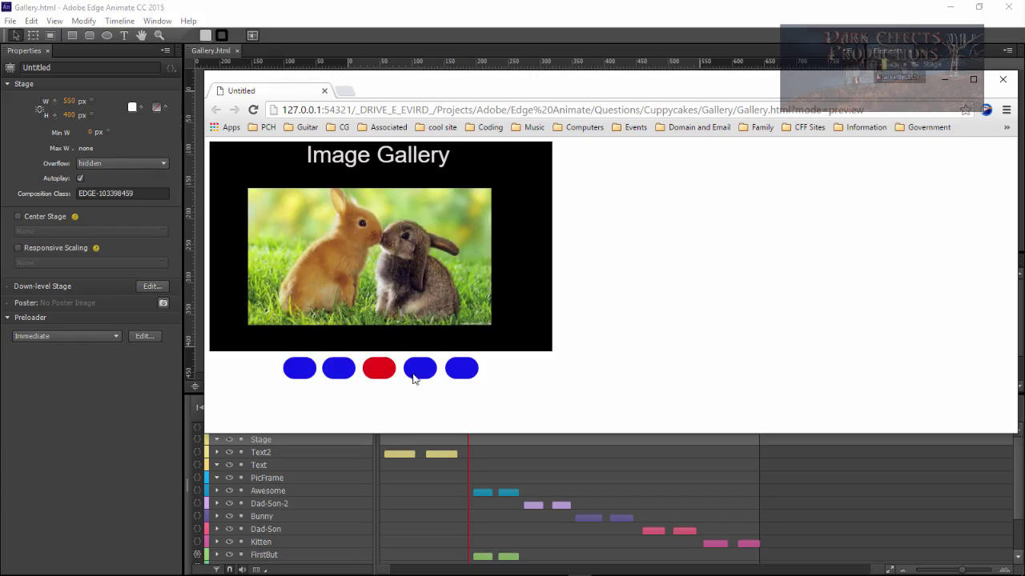
pyautogui.click(414, 378)
pyautogui.click(391, 374)
pyautogui.click(422, 371)
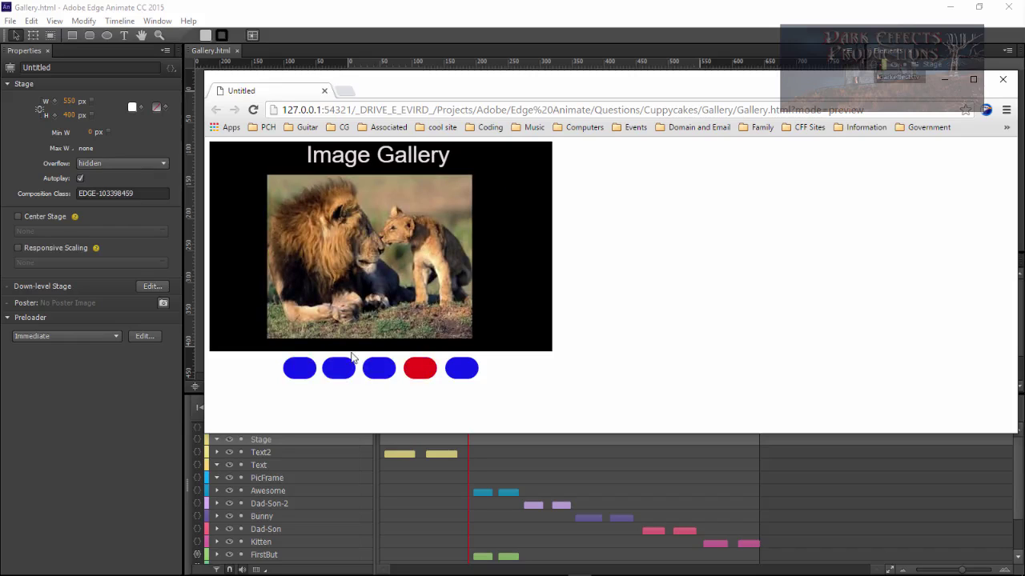
pyautogui.click(458, 373)
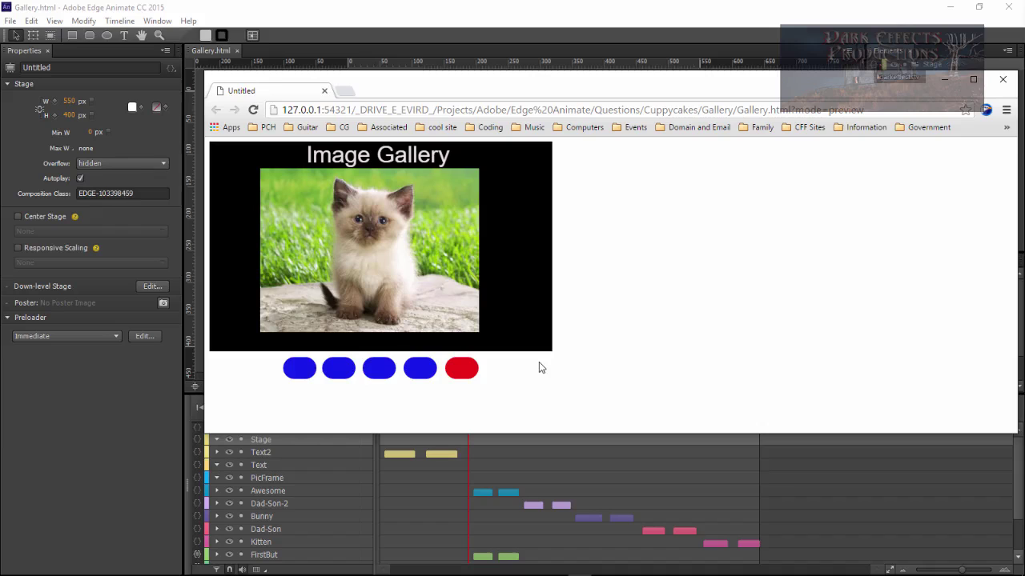
pyautogui.click(422, 374)
pyautogui.click(461, 377)
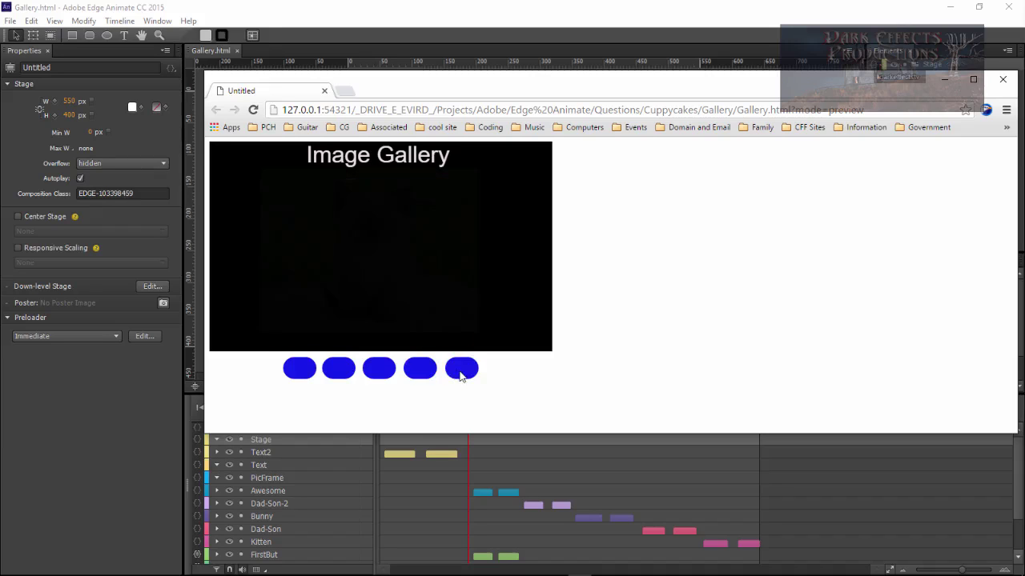
pyautogui.click(1003, 79)
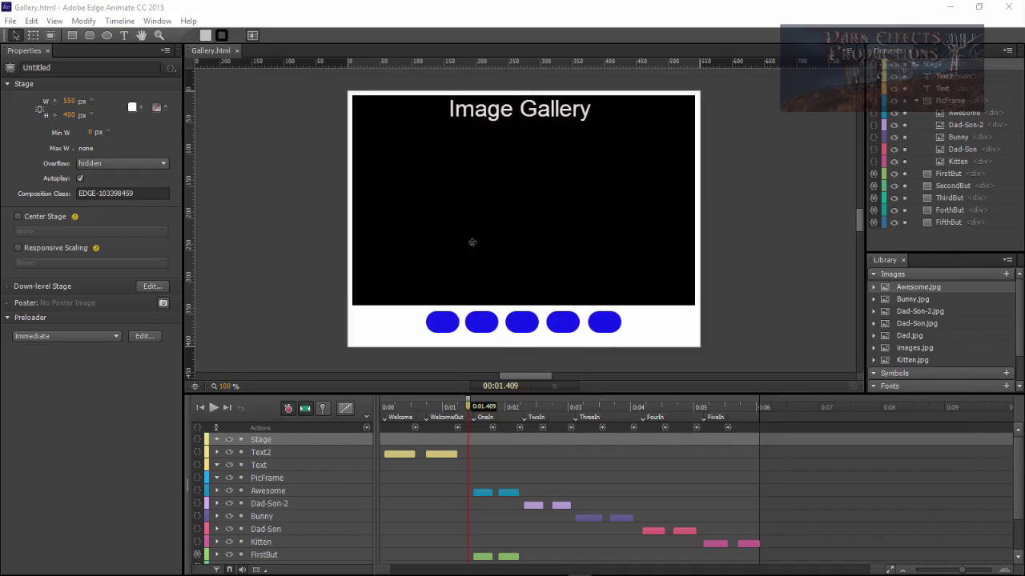
# - Create a new composition and draw a rectangle about 537 × 330 px over the upper part of the stage
pyautogui.hotkey('ctrl', 'n')
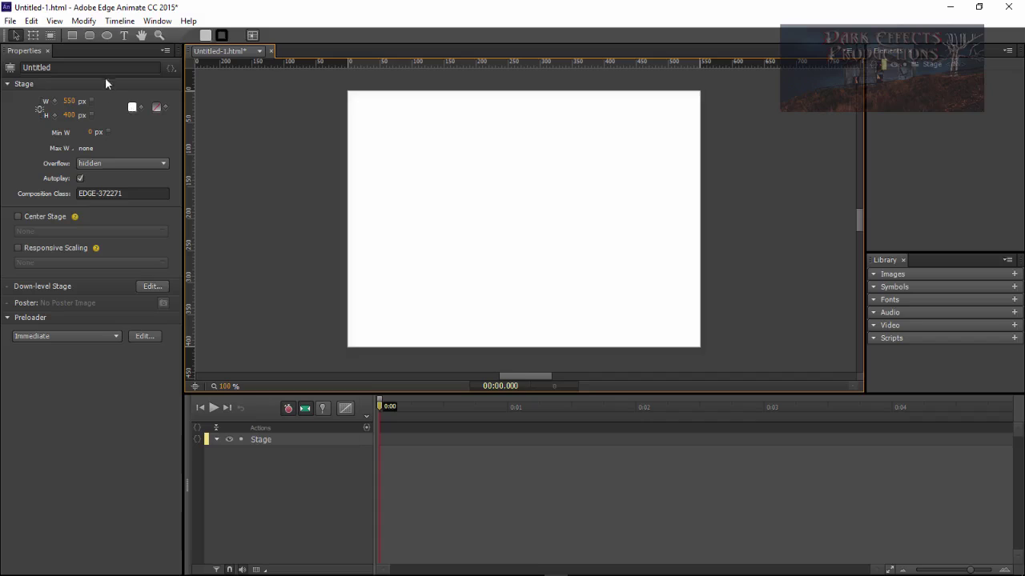
pyautogui.click(72, 35)
pyautogui.moveTo(351, 96)
pyautogui.mouseDown()
pyautogui.moveTo(633, 235)
pyautogui.moveTo(695, 307)
pyautogui.mouseUp()
# - Rename the large rectangle element as ImageFrame
pyautogui.doubleClick(949, 76)
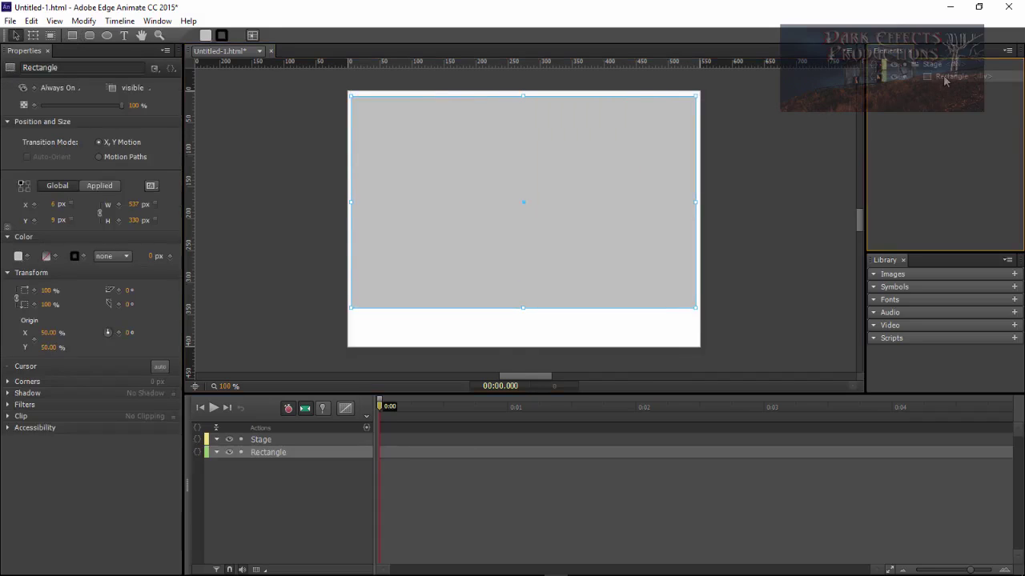
pyautogui.write('Image')
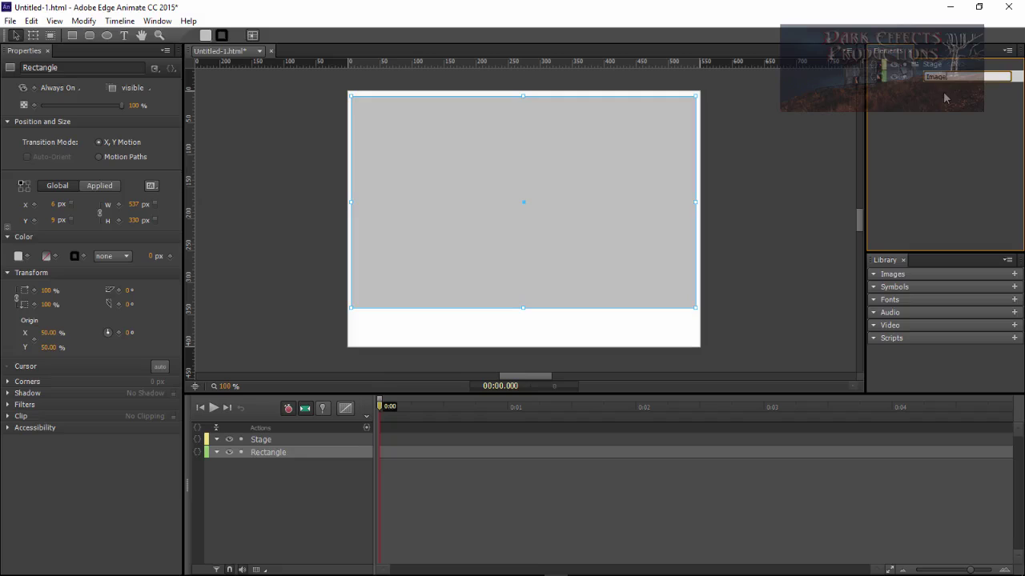
pyautogui.write('Frame')
pyautogui.press('Return')
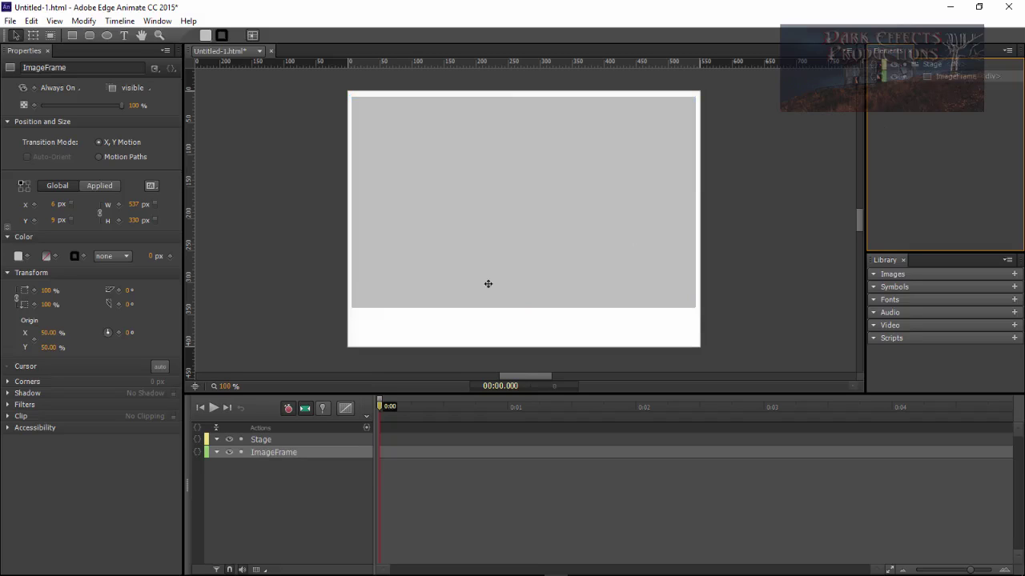
# - Draw a rounded rectangle button about 86 × 26 px below the image frame's left end
pyautogui.click(90, 36)
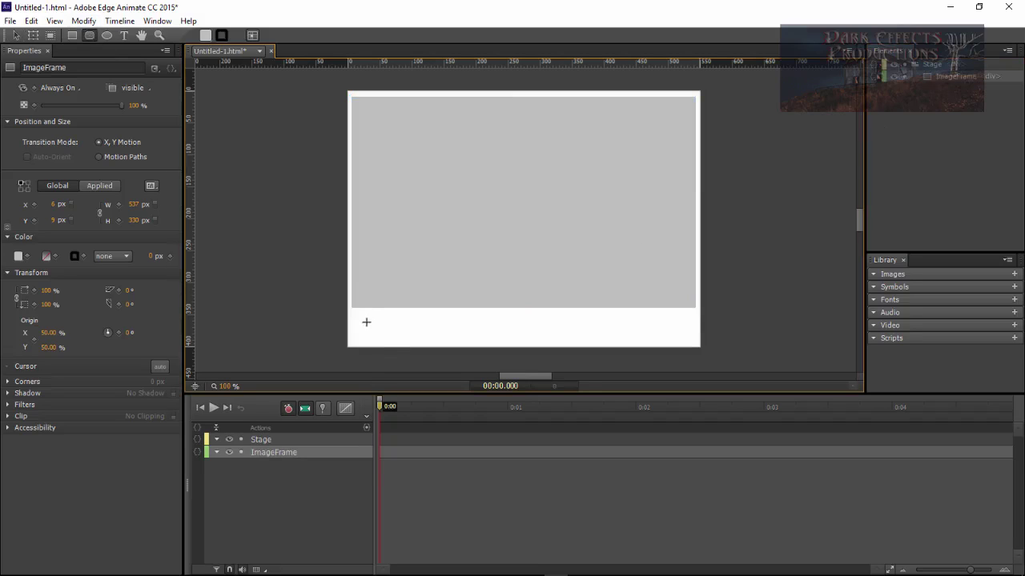
pyautogui.moveTo(355, 317); pyautogui.dragTo(410, 333)
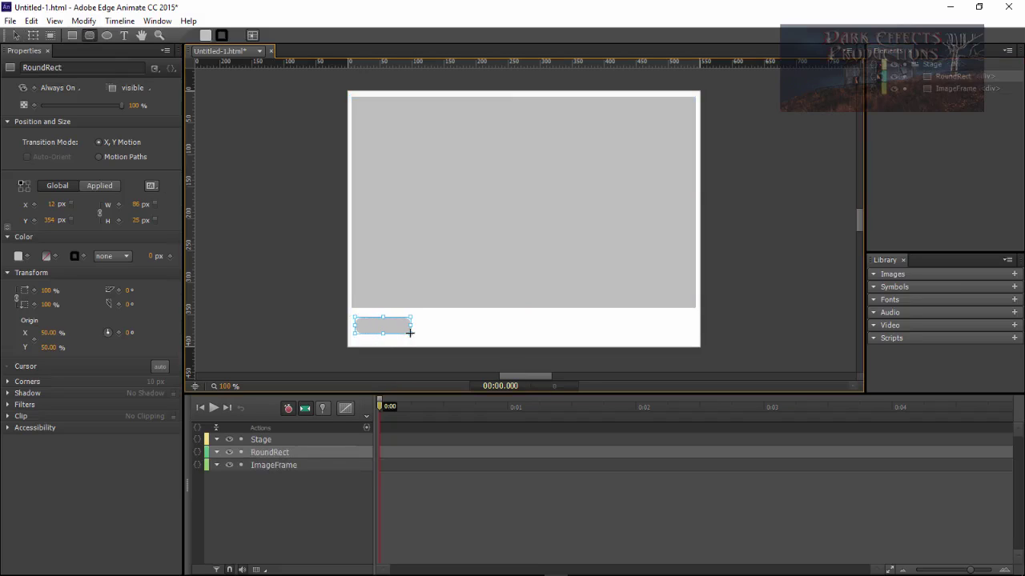
pyautogui.press('v')
# - Set all eight corner radius values of the rounded rectangle to 20 px
pyautogui.click(12, 381)
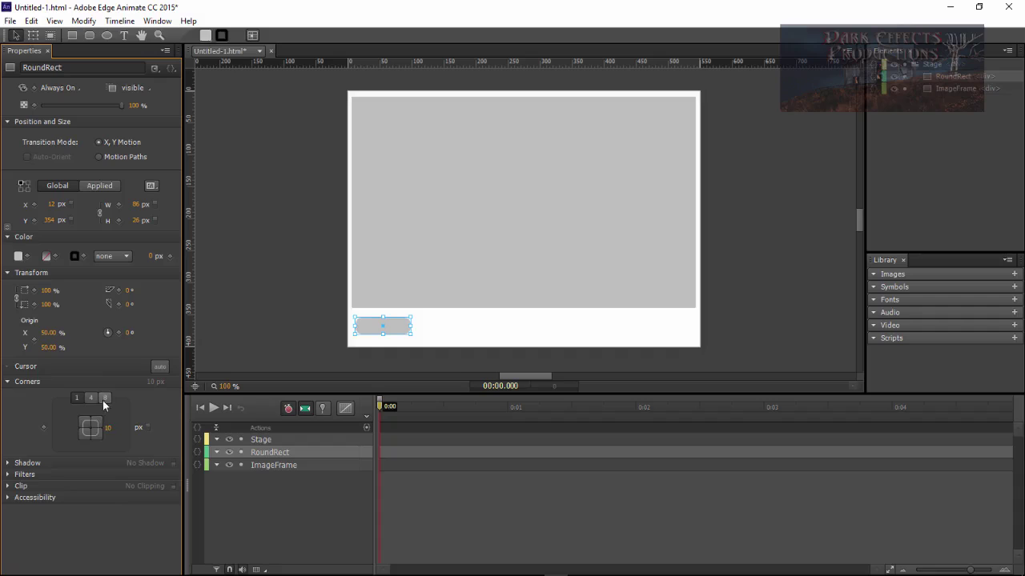
pyautogui.click(97, 410)
pyautogui.write('20')
pyautogui.click(108, 422)
pyautogui.write('20')
pyautogui.click(109, 435)
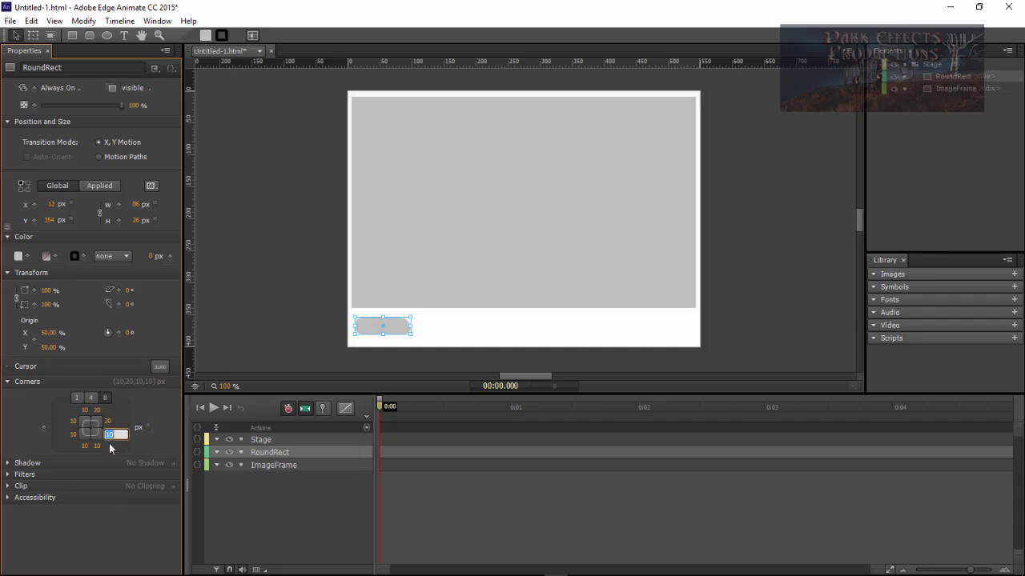
pyautogui.write('20')
pyautogui.click(96, 446)
pyautogui.write('20')
pyautogui.click(85, 446)
pyautogui.write('2020')
pyautogui.press('Return')
pyautogui.click(425, 345)
# - Duplicate the rounded button four times and arrange the five buttons in a centred row below the image frame
pyautogui.click(390, 325)
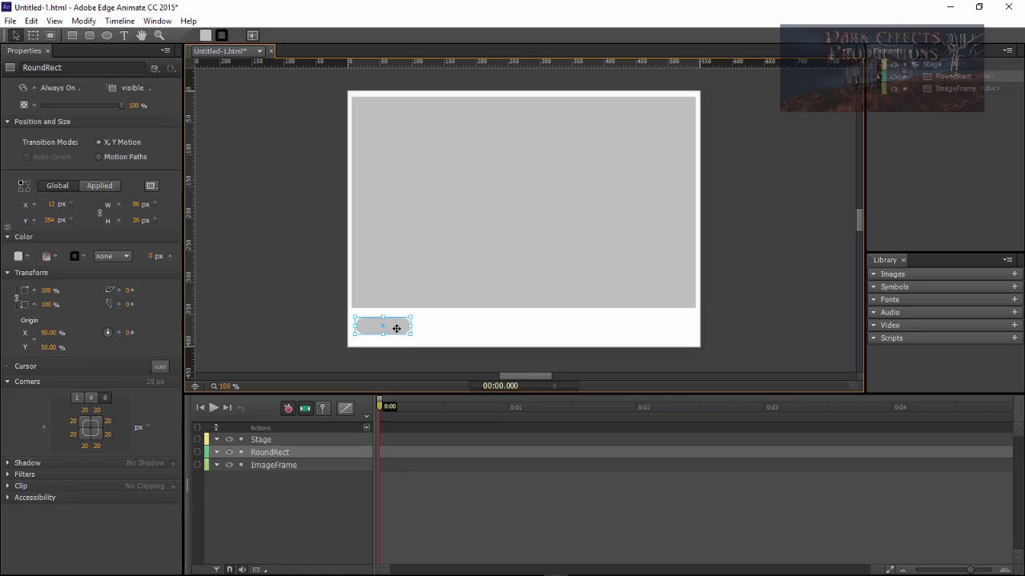
pyautogui.hotkey('ctrl', 'd')
pyautogui.moveTo(393, 328); pyautogui.dragTo(473, 326)
pyautogui.click(390, 327)
pyautogui.hotkey('ctrl', 'd')
pyautogui.hotkey('ctrl', 'd')
pyautogui.hotkey('ctrl', 'd')
pyautogui.click(664, 341)
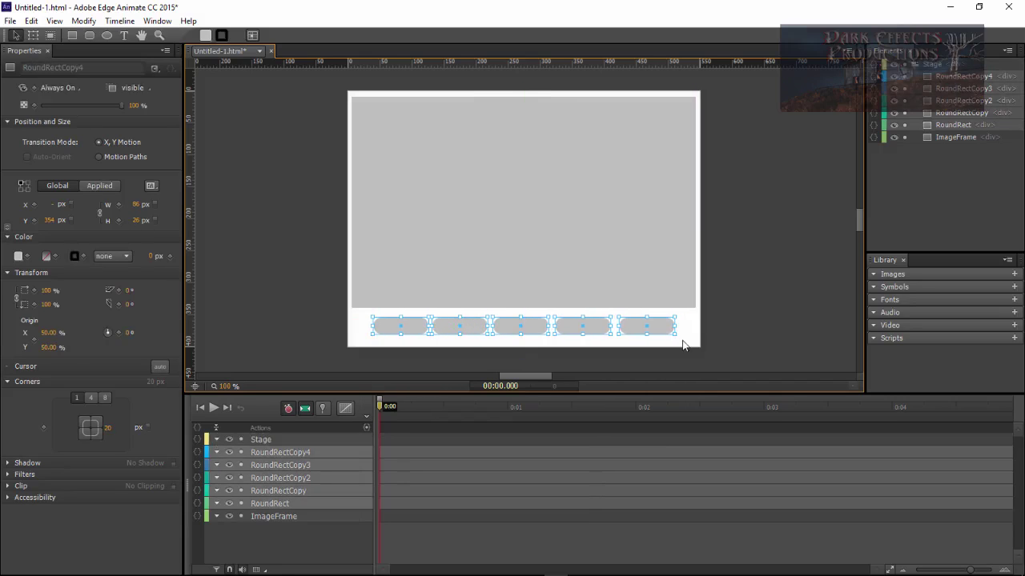
pyautogui.click(689, 336)
# - Set the first button's background colour to blue, rgba(15,0,255,1.00), and copy the colour value
pyautogui.click(400, 328)
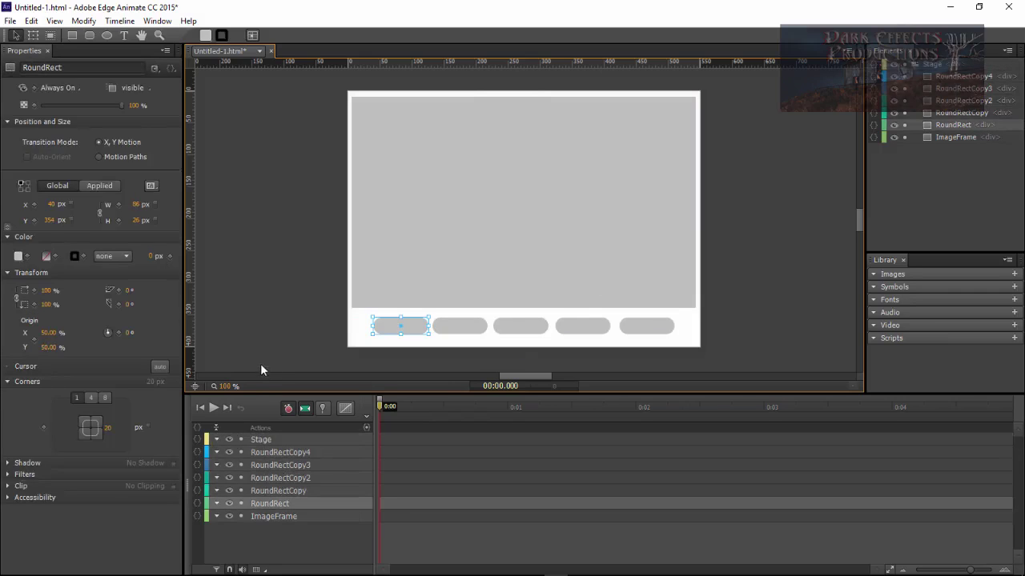
pyautogui.click(18, 257)
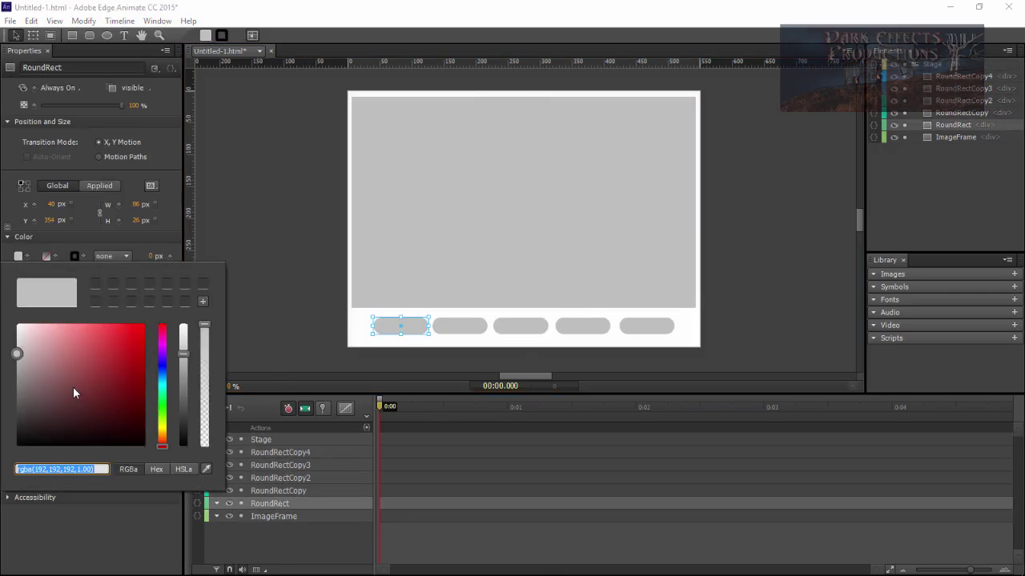
pyautogui.click(162, 362)
pyautogui.moveTo(120, 350); pyautogui.dragTo(266, 270)
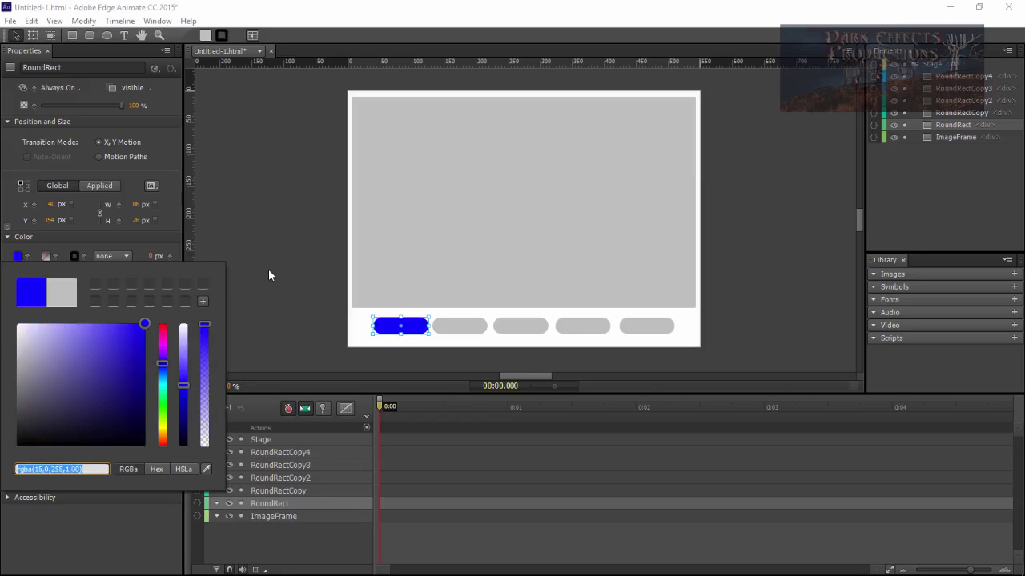
pyautogui.click(247, 336)
# - Apply the copied blue, rgba(15,0,255,1.00), as the background colour of the other four buttons
pyautogui.click(454, 328)
pyautogui.hotkey('ctrl', 'v')
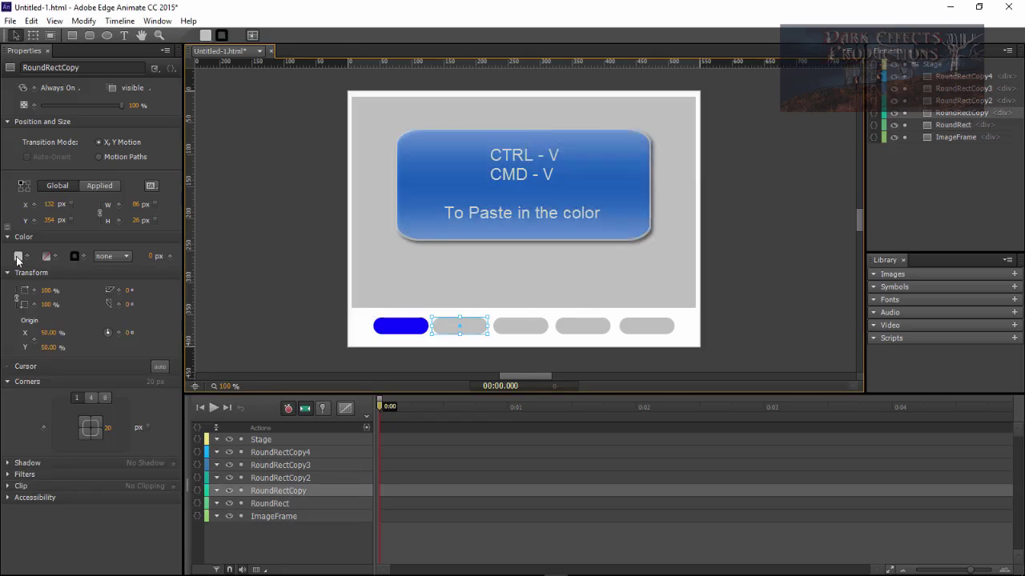
pyautogui.click(522, 325)
pyautogui.hotkey('ctrl', 'v')
pyautogui.click(582, 326)
pyautogui.hotkey('ctrl', 'v')
pyautogui.click(647, 326)
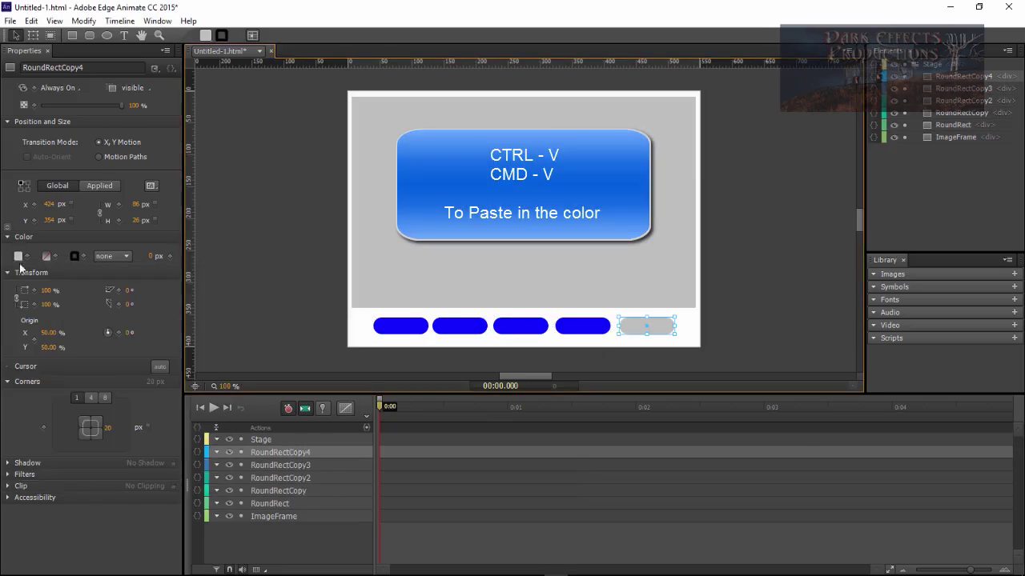
pyautogui.hotkey('ctrl', 'v')
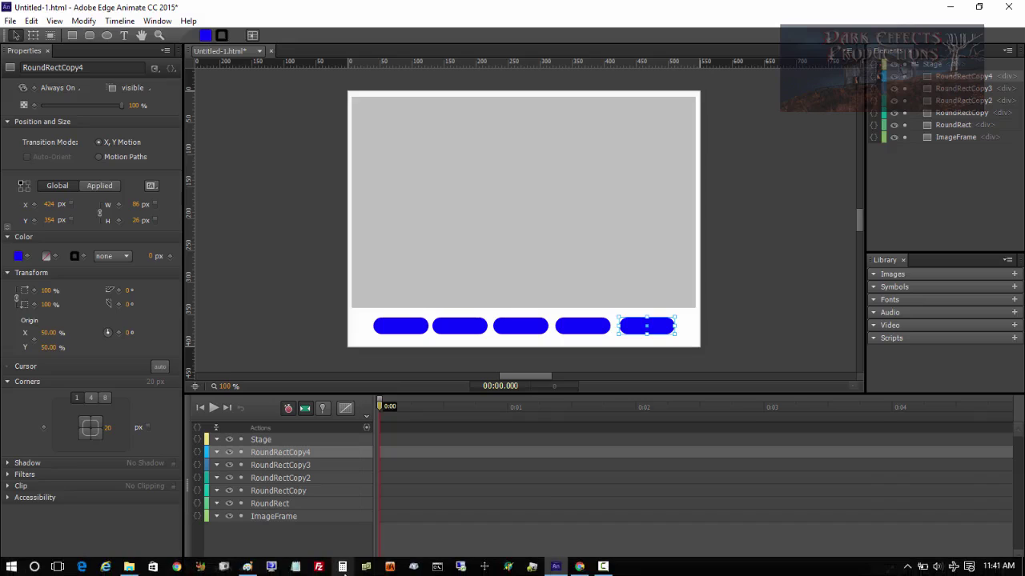
# - Keep the colour value rgba(15,0,255,1.00) in an untitled Notepad file and return to Edge Animate
pyautogui.click(295, 567)
pyautogui.write('rgba(31,0,255,1.00)')
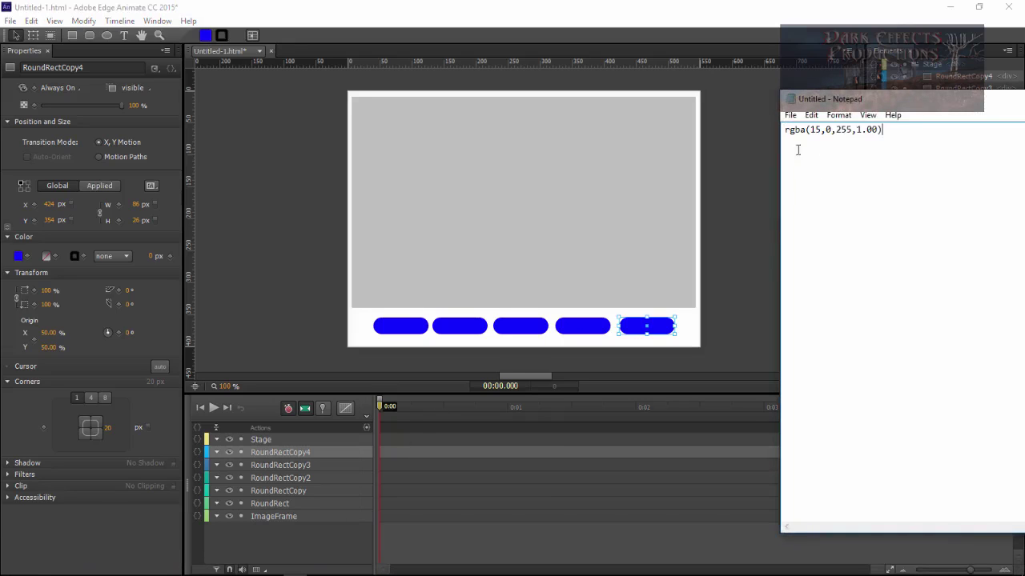
pyautogui.hotkey('alt', 'Tab')
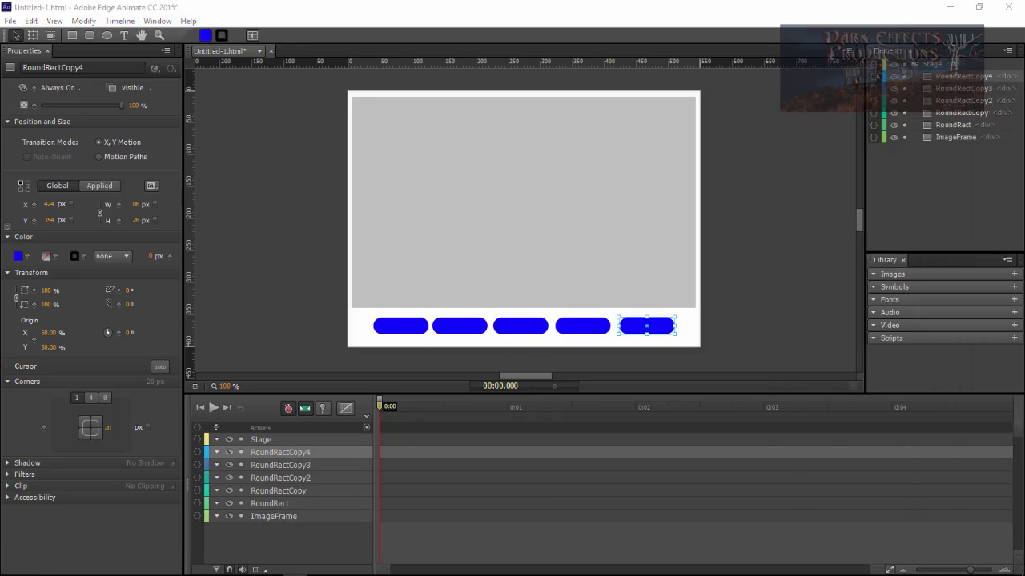
# - Deselect the button and save the composition in its own folder as Untitled-1.html
pyautogui.click(323, 319)
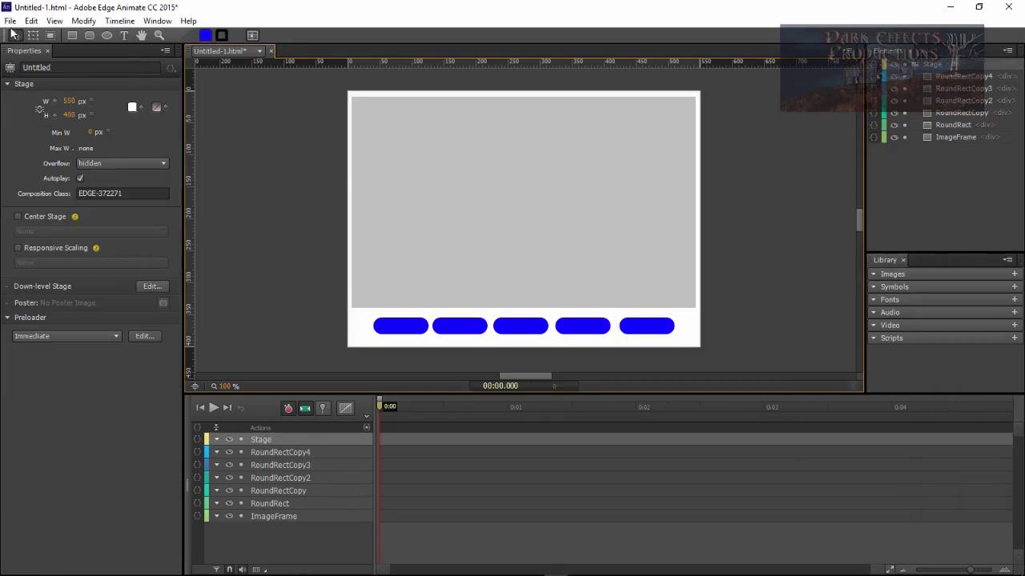
pyautogui.hotkey('ctrl', 's')
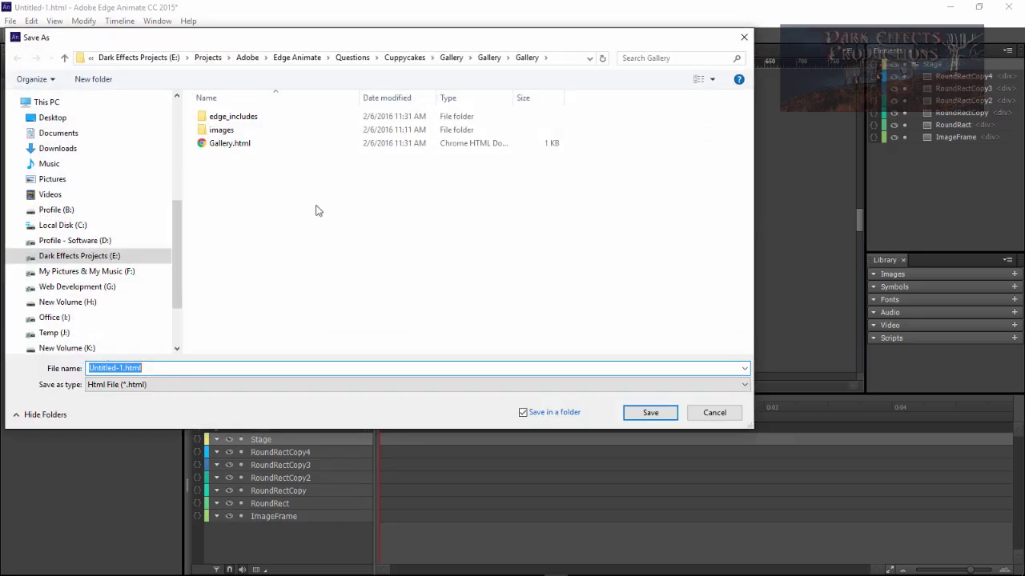
pyautogui.click(650, 412)
# - Copy the images folder from the Gallery folder into the Untitled-1 project folder through the file dialog, without saving again
pyautogui.click(11, 21)
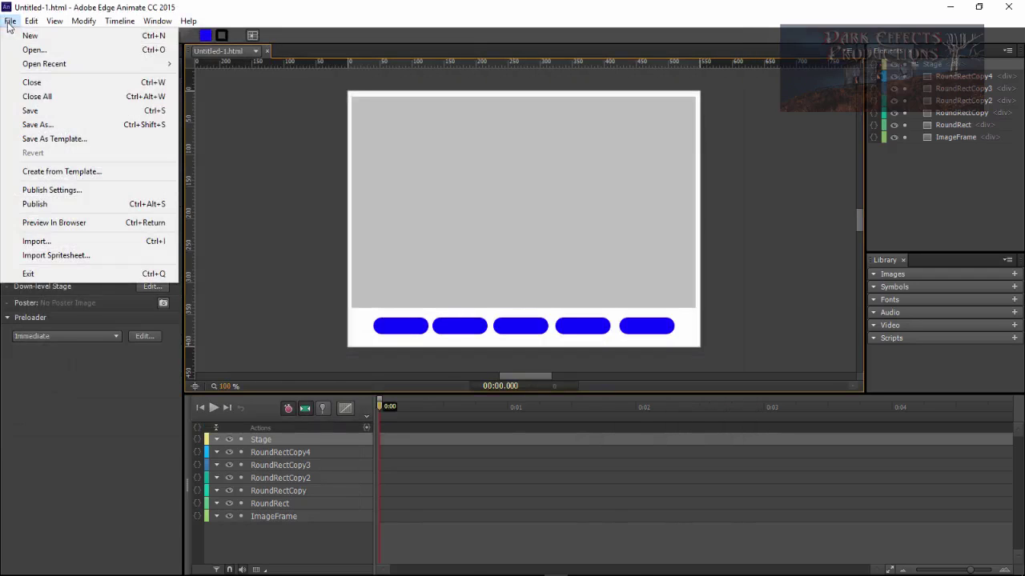
pyautogui.click(36, 124)
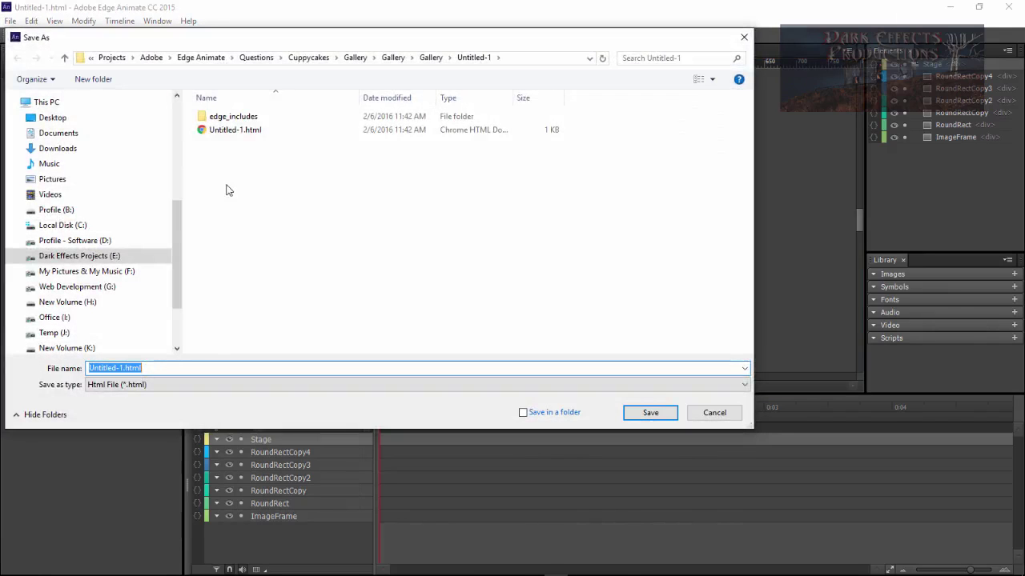
pyautogui.click(428, 57)
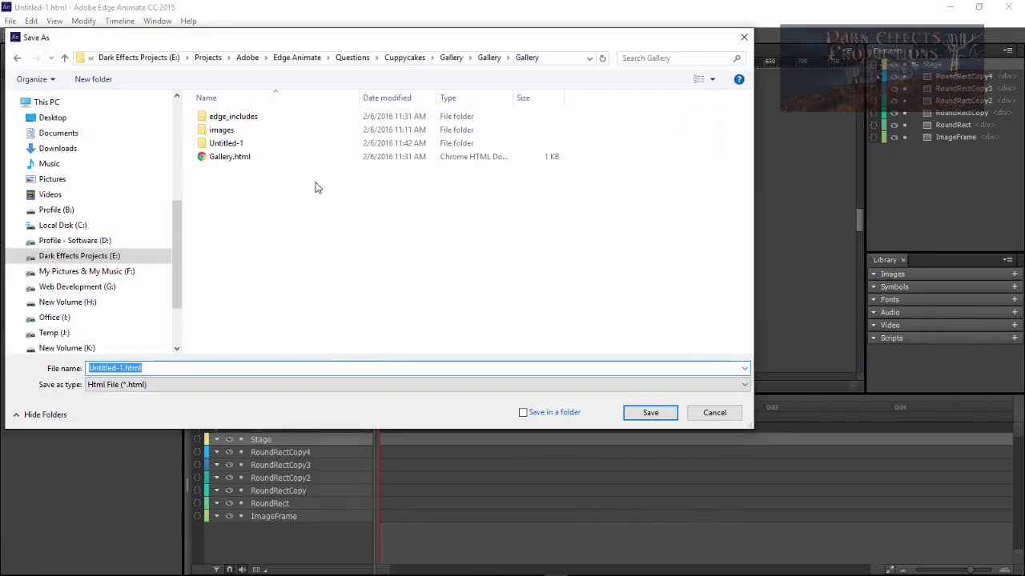
pyautogui.click(224, 130)
pyautogui.click(239, 144)
pyautogui.doubleClick(239, 144)
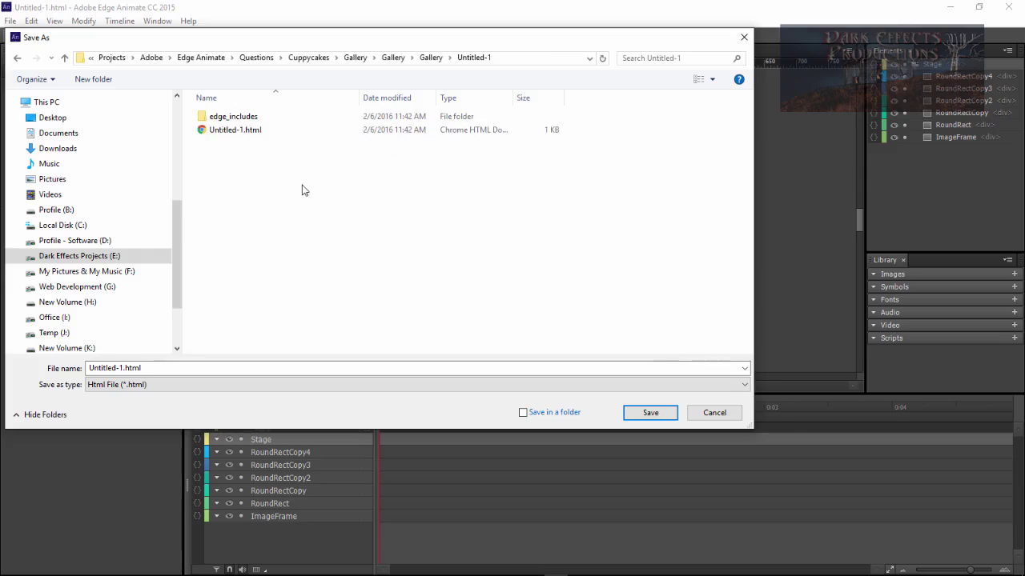
pyautogui.click(742, 38)
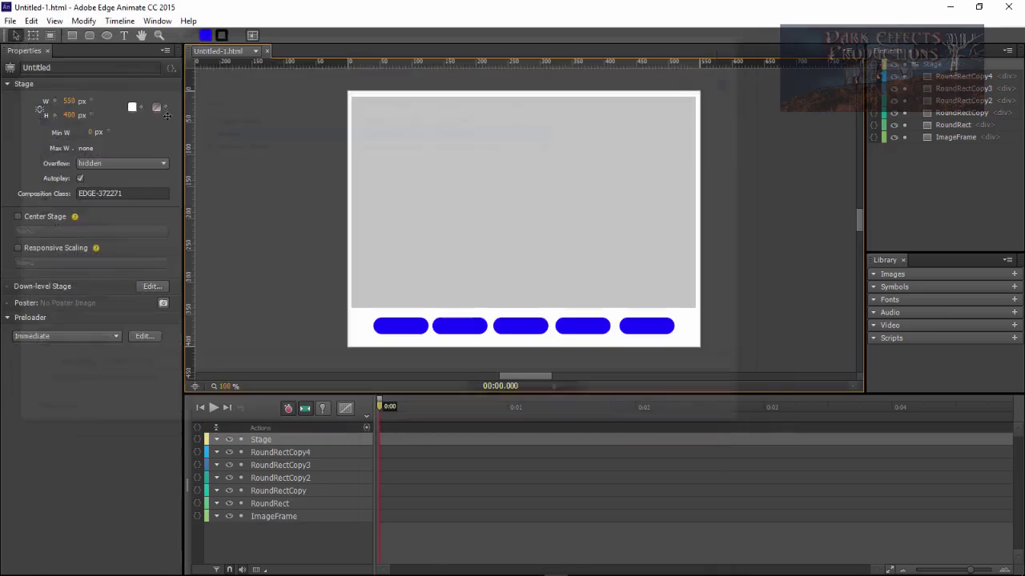
pyautogui.click(11, 20)
pyautogui.click(36, 125)
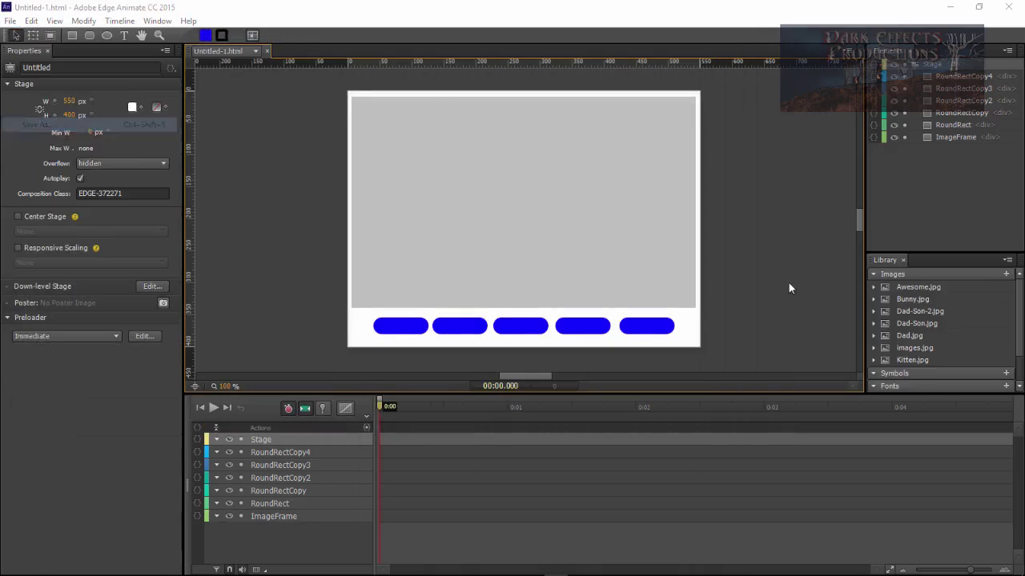
pyautogui.click(743, 37)
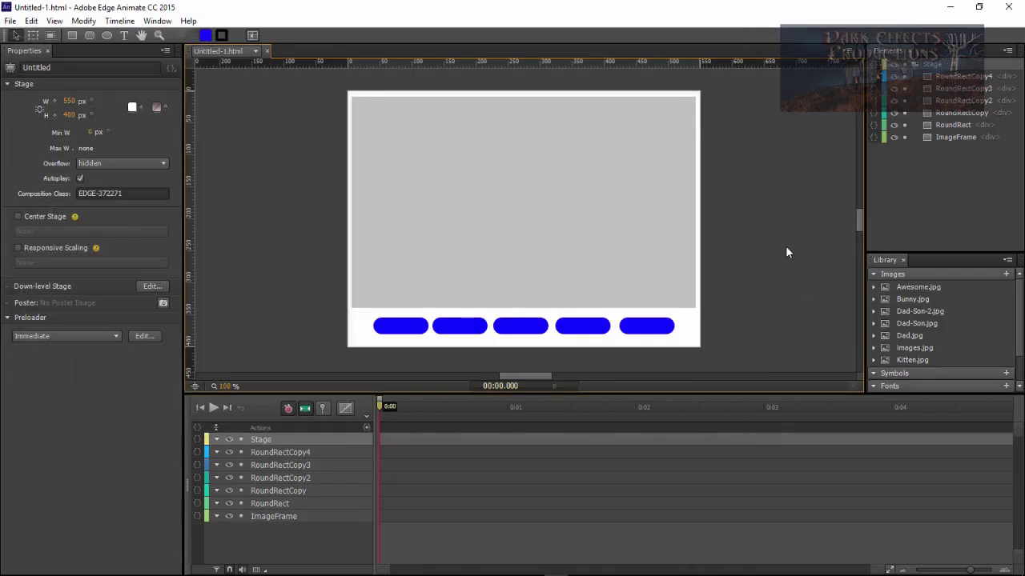
# - Place Bunny.jpg in the picture frame, scaled down to about 470 x 265 px and centred, and deselect it
pyautogui.click(913, 359)
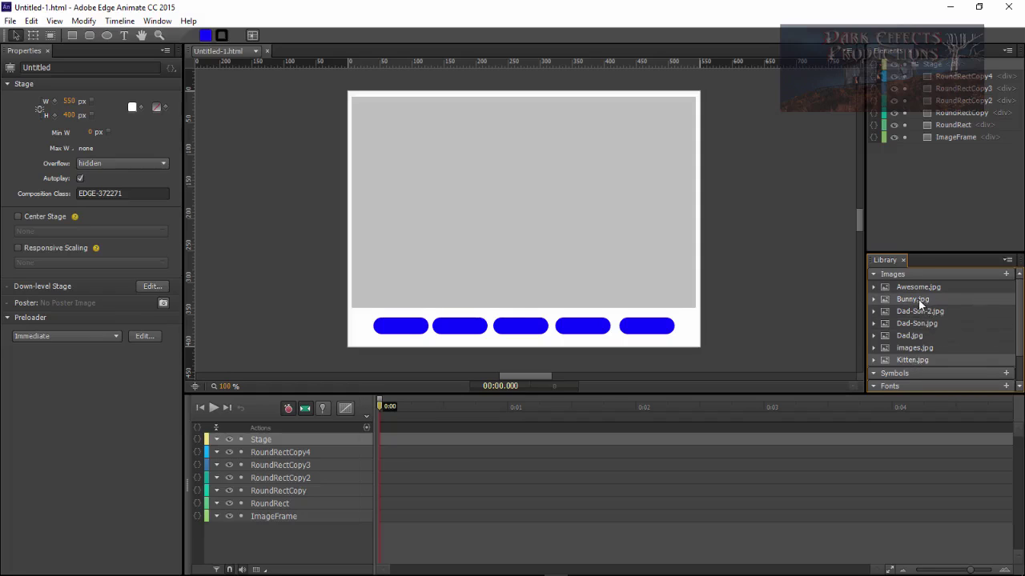
pyautogui.moveTo(918, 299); pyautogui.dragTo(495, 186)
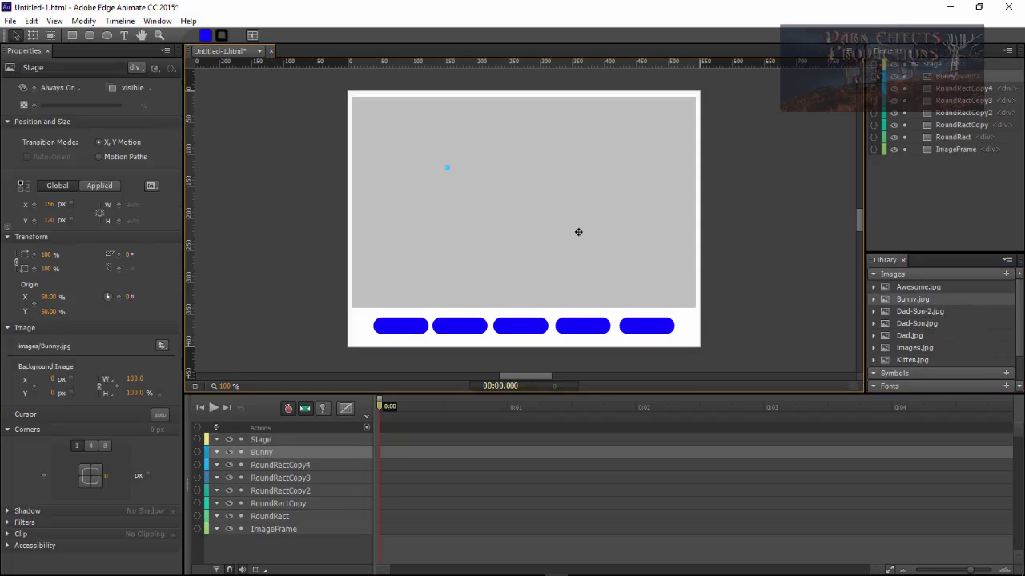
pyautogui.moveTo(629, 260); pyautogui.dragTo(541, 192)
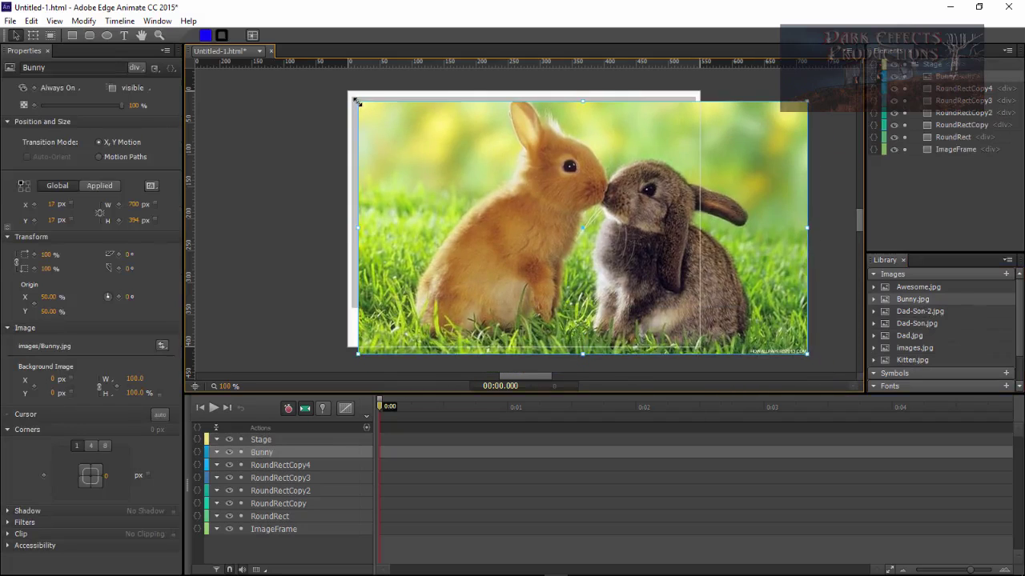
pyautogui.moveTo(356, 102); pyautogui.dragTo(513, 213)
pyautogui.moveTo(638, 263); pyautogui.dragTo(506, 195)
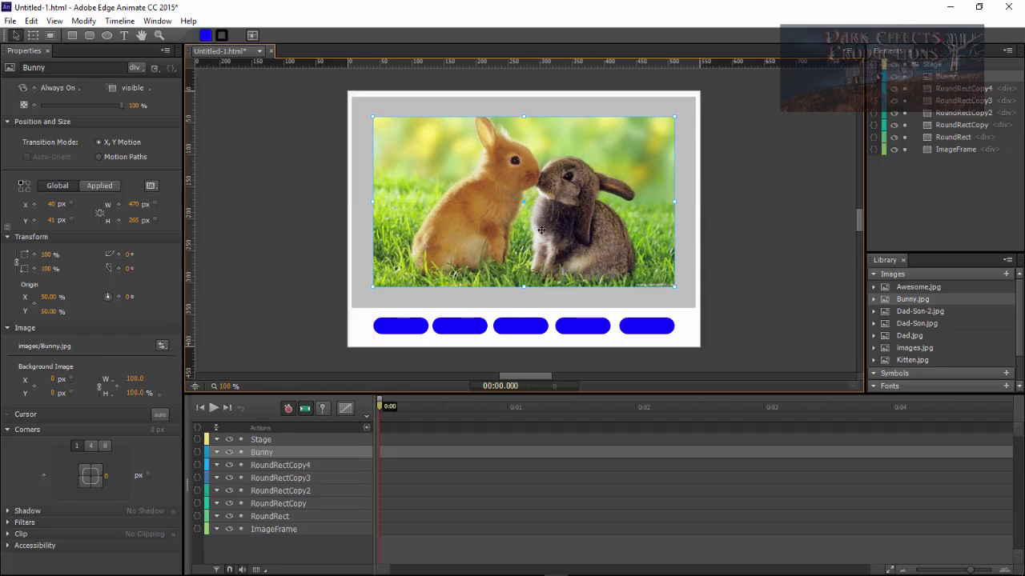
pyautogui.click(752, 221)
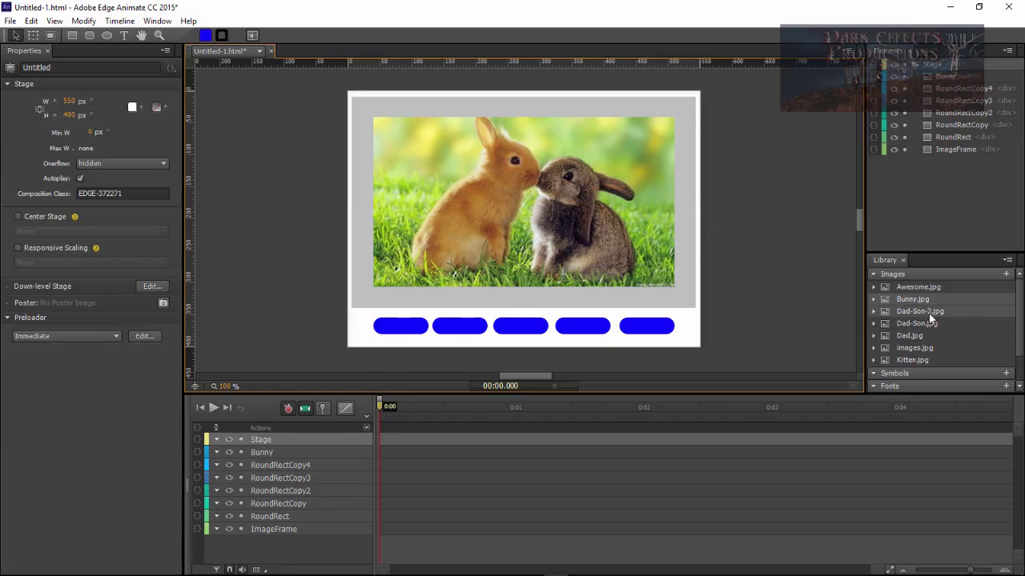
# - Place Dad-Son-2.jpg and Dad-Son.jpg over the bunny picture, fitted and centred within the frame
pyautogui.moveTo(918, 319); pyautogui.dragTo(499, 173)
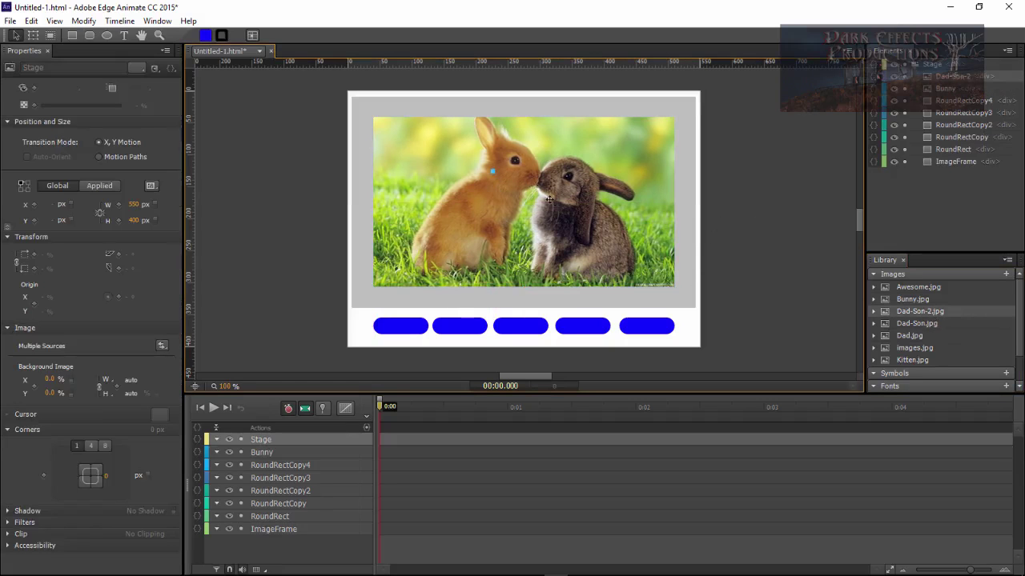
pyautogui.moveTo(635, 240); pyautogui.dragTo(558, 184)
pyautogui.moveTo(918, 323); pyautogui.dragTo(488, 170)
pyautogui.moveTo(641, 264); pyautogui.dragTo(506, 197)
pyautogui.moveTo(674, 359); pyautogui.dragTo(565, 270)
pyautogui.moveTo(520, 201); pyautogui.dragTo(581, 217)
# - Place Awesome.jpg at about 262 x 192 px and Kitten.jpg over the other pictures, centred in the frame
pyautogui.moveTo(912, 299); pyautogui.dragTo(490, 202)
pyautogui.press('Delete')
pyautogui.moveTo(560, 264); pyautogui.dragTo(500, 202)
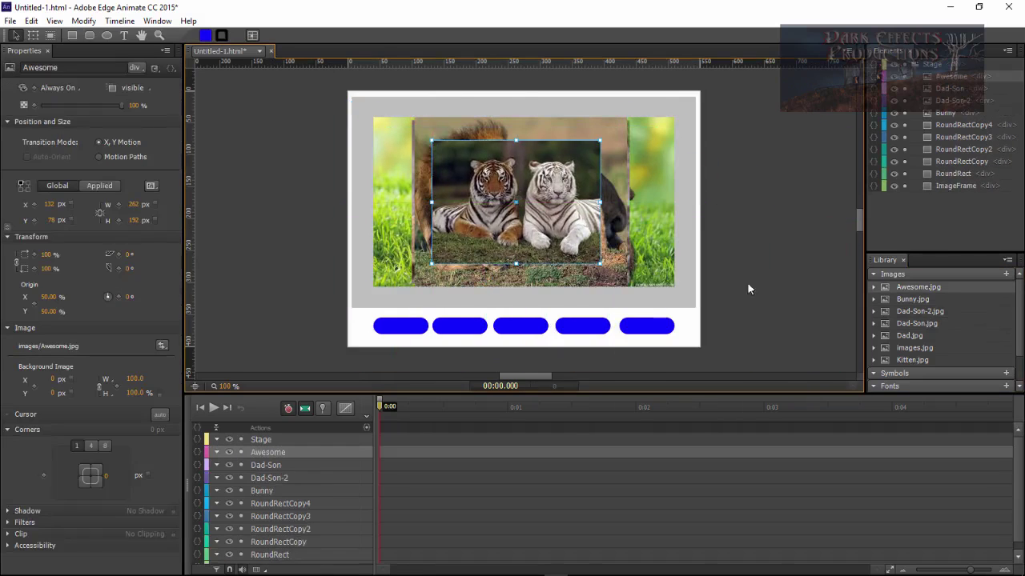
pyautogui.moveTo(912, 360); pyautogui.dragTo(517, 201)
pyautogui.click(773, 277)
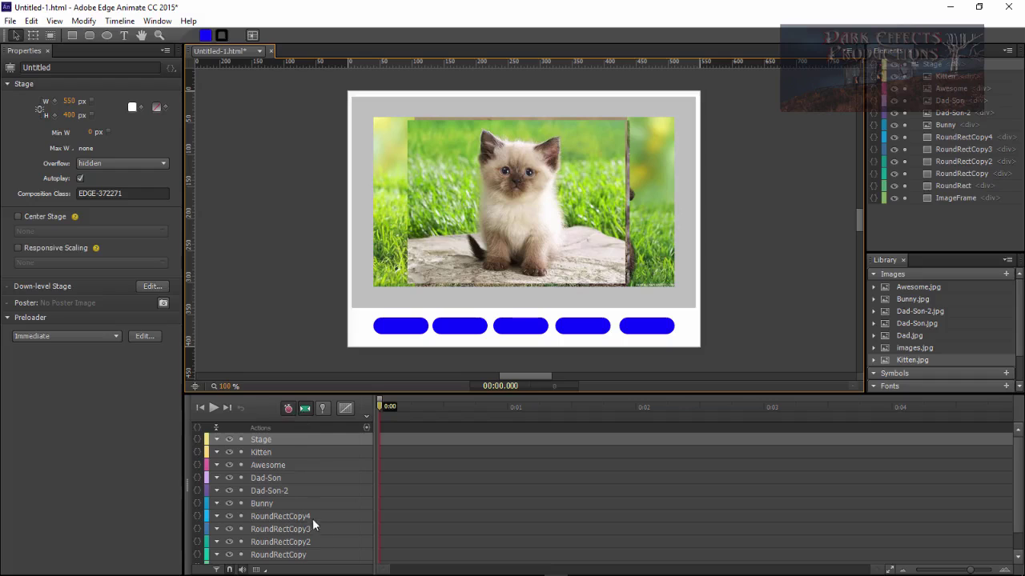
# - Rename the first button below the frame as FirstBut
pyautogui.click(402, 327)
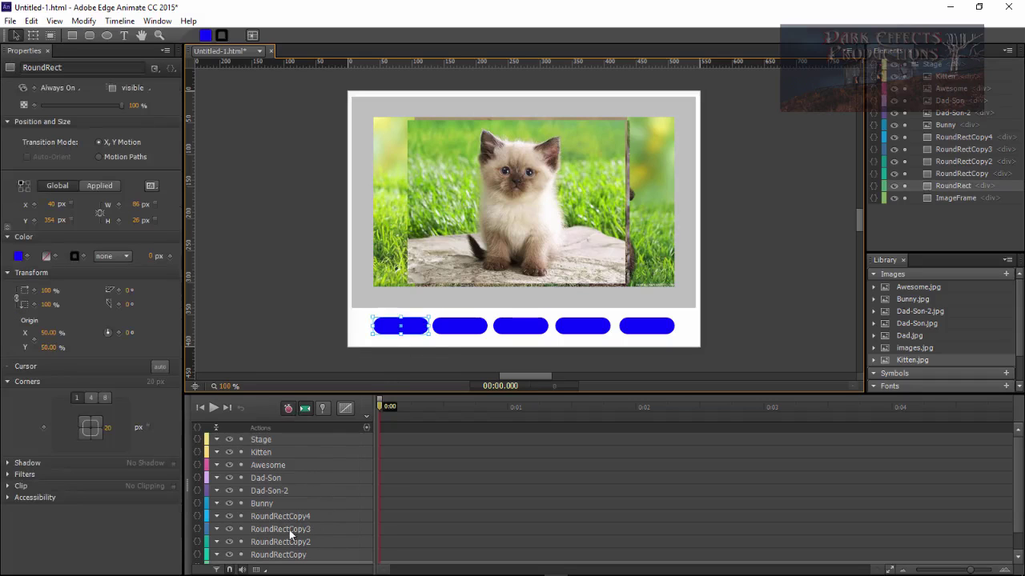
pyautogui.scroll(-1, 324, 488)
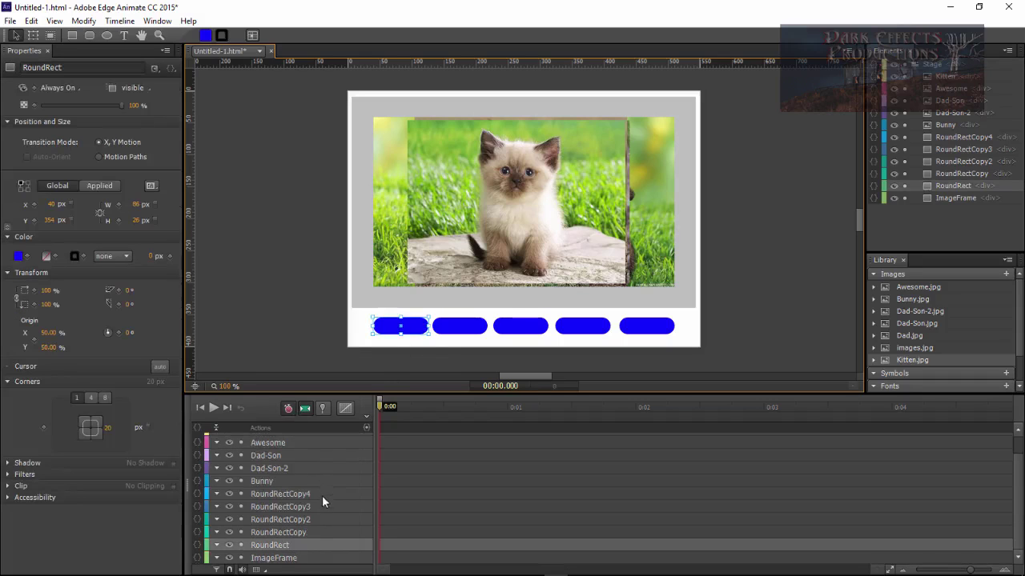
pyautogui.doubleClick(278, 548)
pyautogui.write('First')
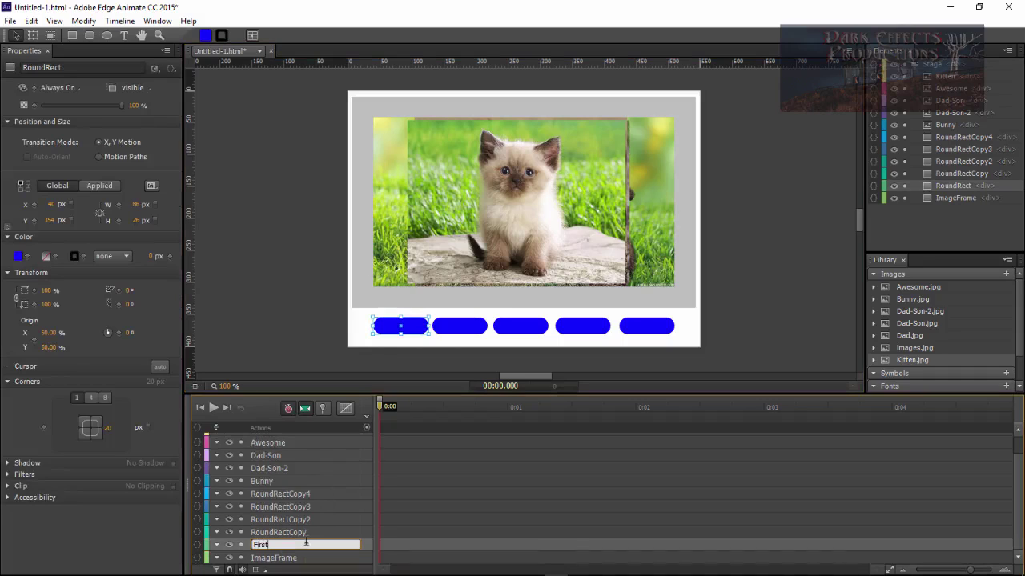
pyautogui.write('But')
pyautogui.press('Return')
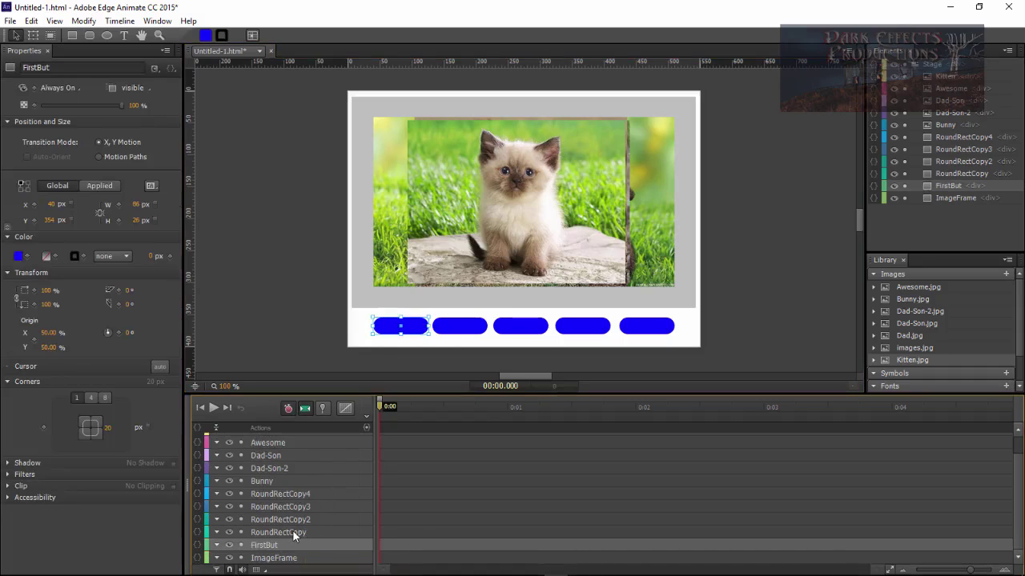
# - Rename the second button below the frame as SecondBut
pyautogui.click(294, 534)
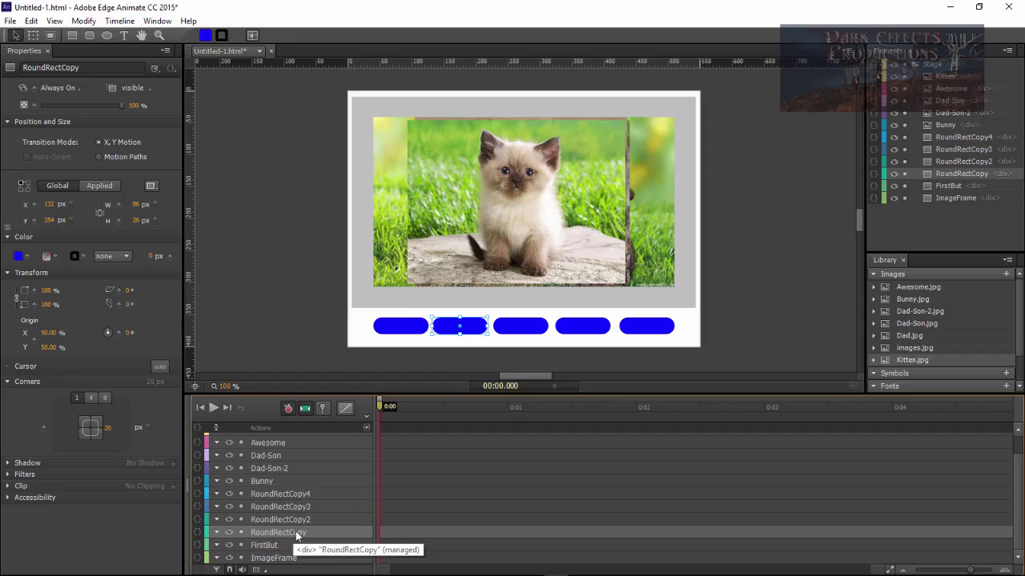
pyautogui.doubleClick(296, 533)
pyautogui.write('Second')
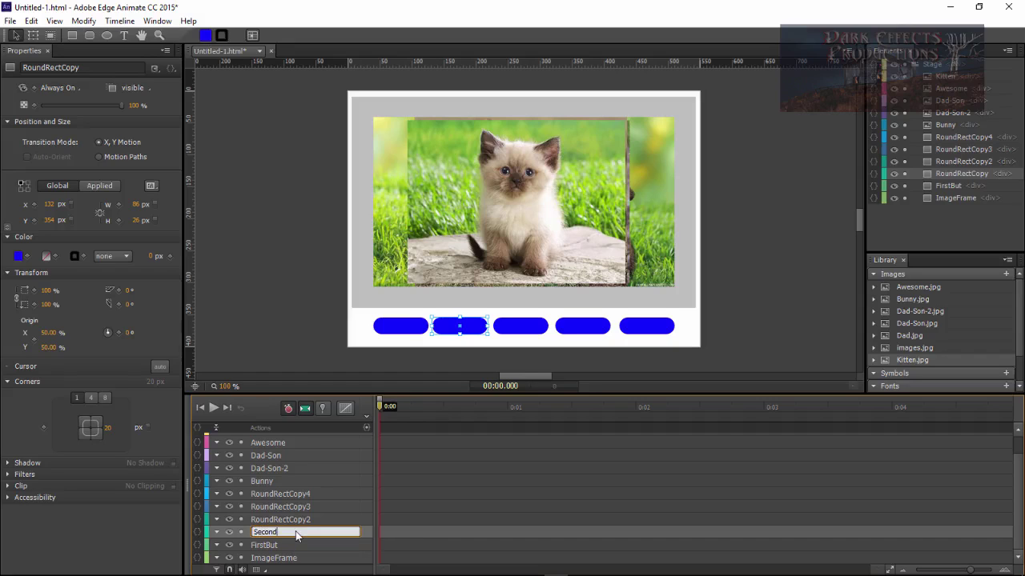
pyautogui.write('But')
pyautogui.press('Return')
# - Rename the remaining three buttons in order as ThirdBut, Forthbut and FifthBut
pyautogui.doubleClick(286, 519)
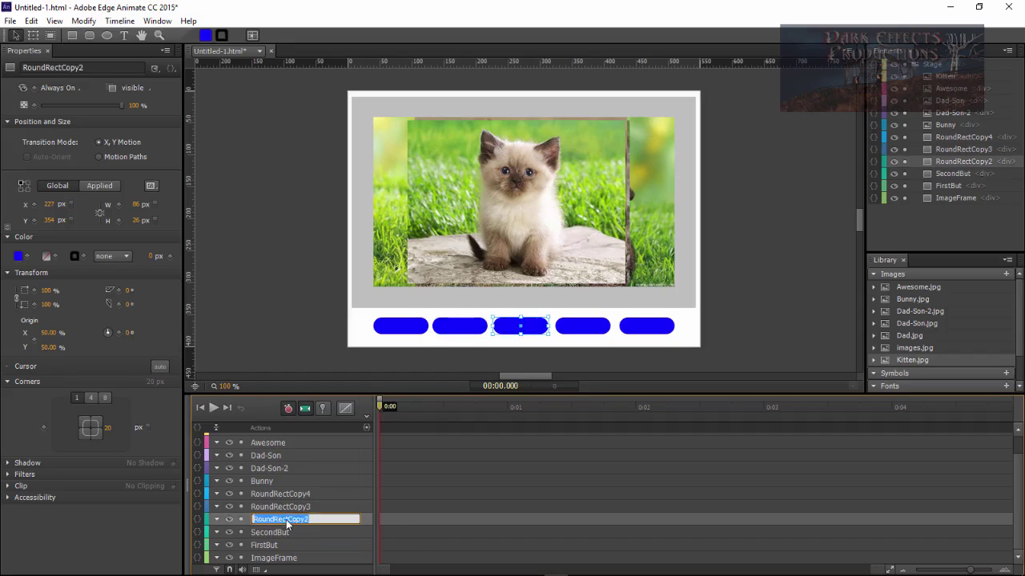
pyautogui.write('ThirdBut')
pyautogui.press('Return')
pyautogui.doubleClick(291, 507)
pyautogui.write('Forthbut')
pyautogui.press('Return')
pyautogui.doubleClick(290, 494)
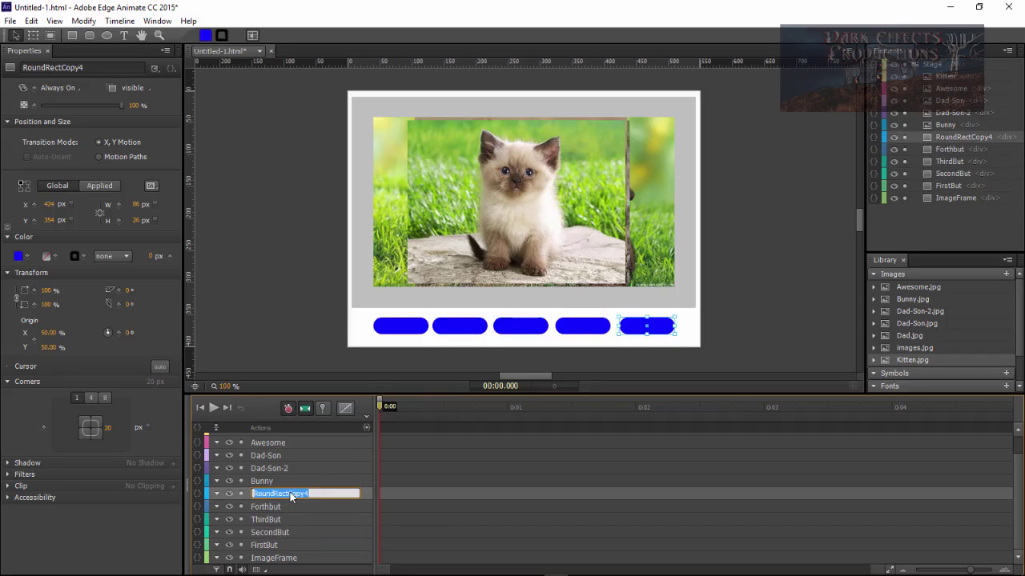
pyautogui.write('FifthBut')
pyautogui.press('Return')
# - Move ImageFrame to the front of the stage's stacking order, above the Kitten image
pyautogui.click(278, 546)
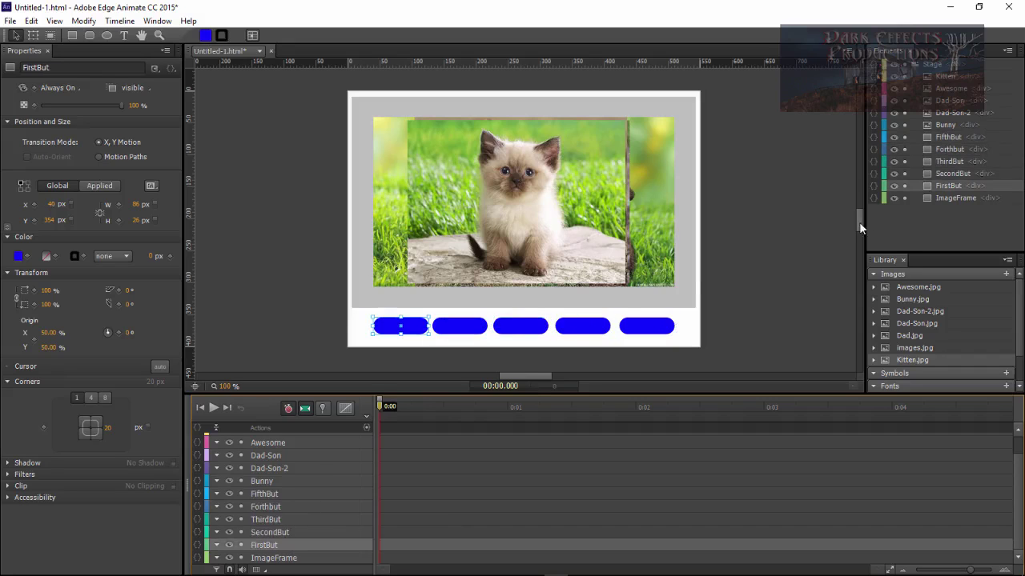
pyautogui.click(949, 186)
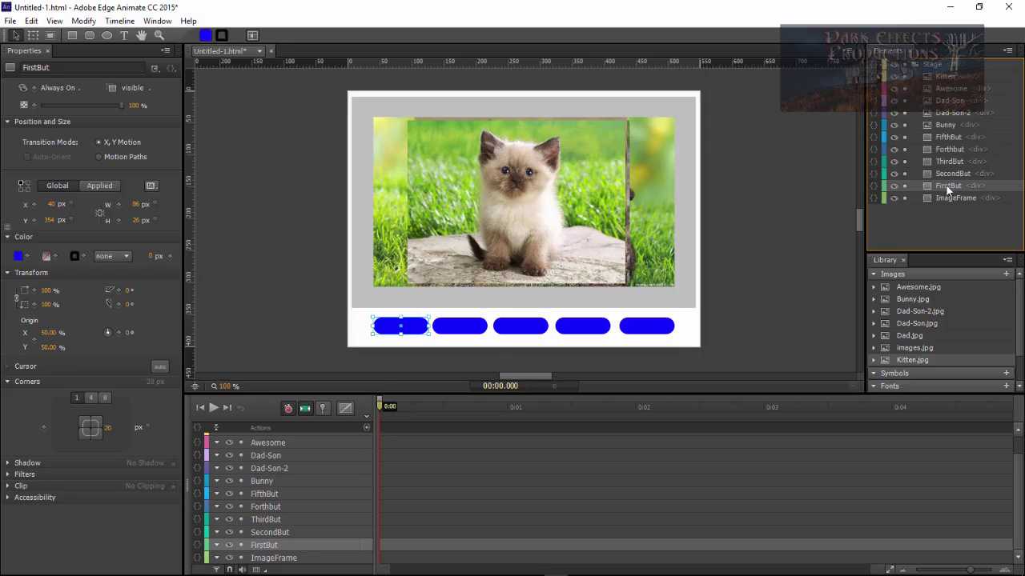
pyautogui.click(948, 126)
pyautogui.keyDown('shift'); pyautogui.click(946, 78); pyautogui.keyUp('shift')
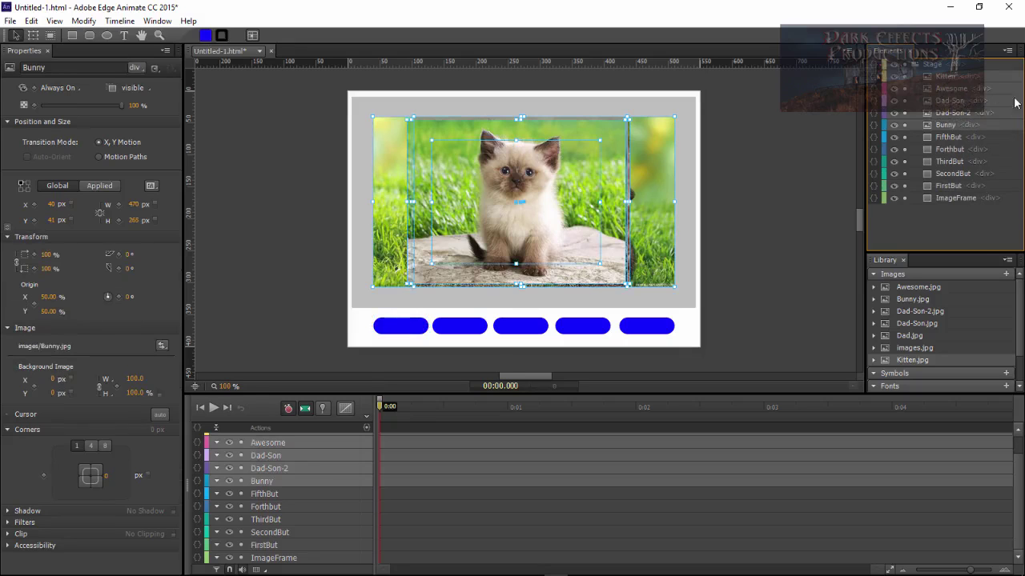
pyautogui.click(959, 208)
pyautogui.click(955, 198)
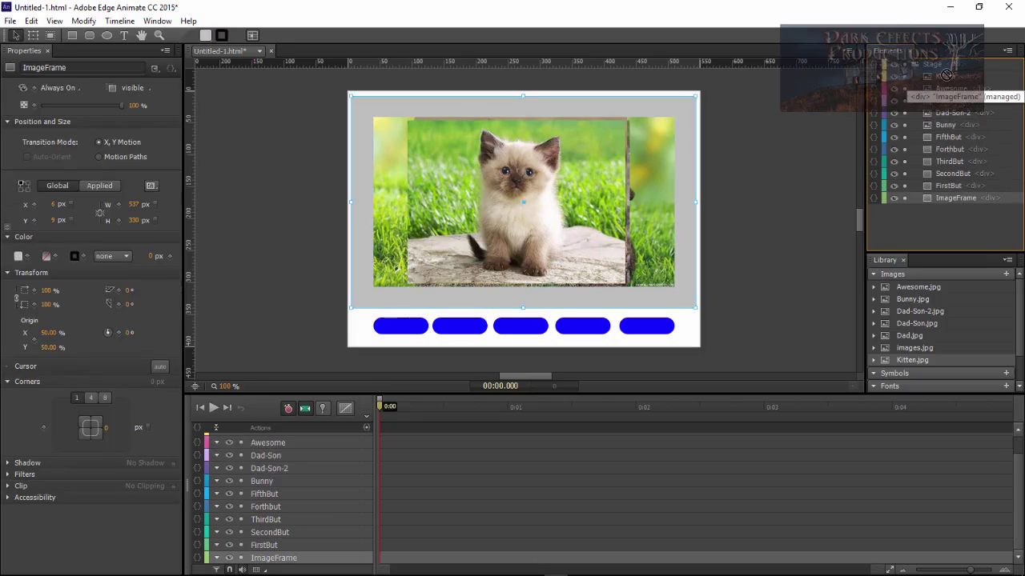
pyautogui.moveTo(947, 76); pyautogui.dragTo(947, 74)
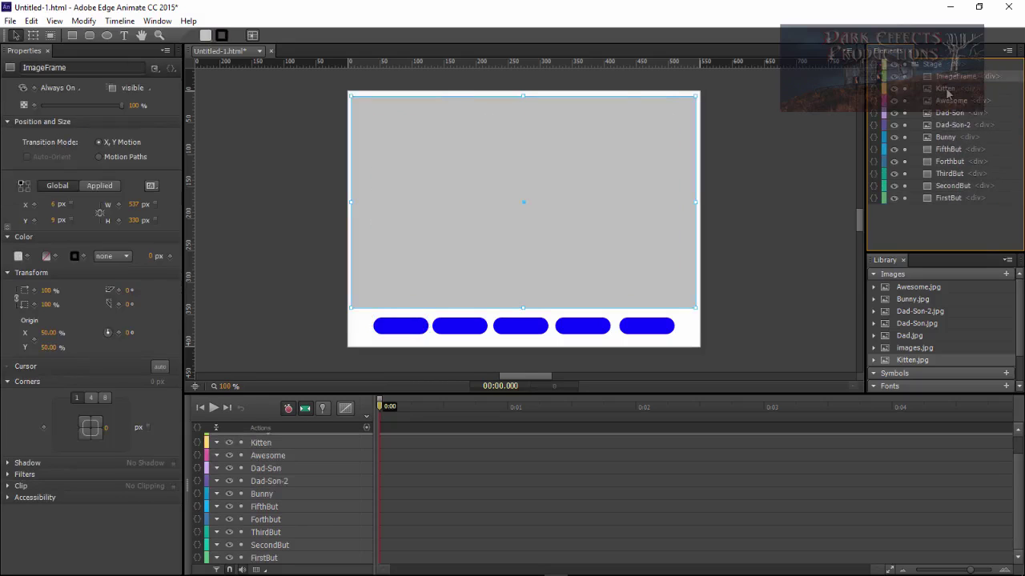
# - Nest the five images, Kitten, Awesome, Dad-Son, Dad-Son-2 and Bunny, inside ImageFrame
pyautogui.click(949, 89)
pyautogui.keyDown('shift'); pyautogui.click(949, 149); pyautogui.keyUp('shift')
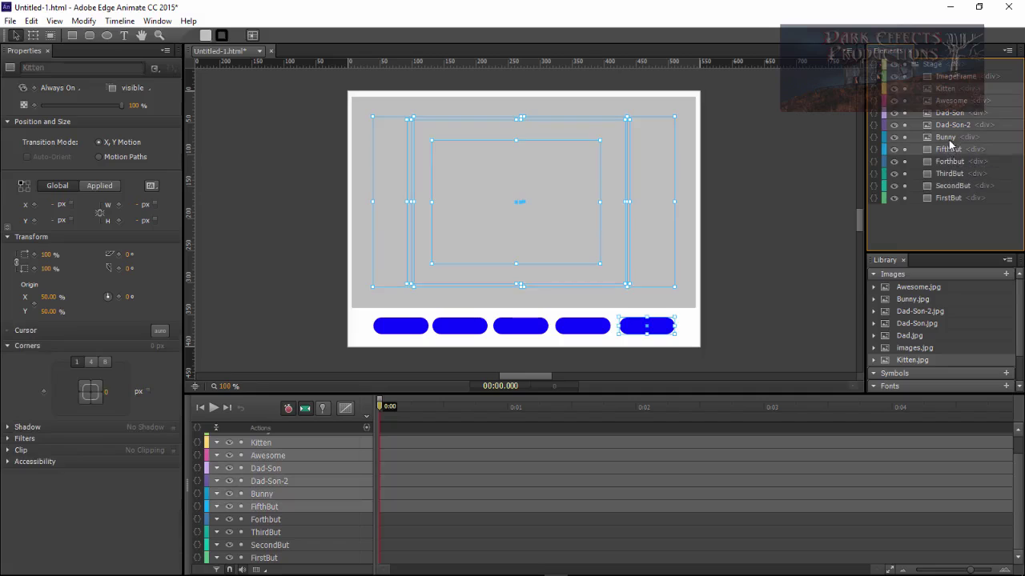
pyautogui.keyDown('ctrl'); pyautogui.click(949, 150); pyautogui.keyUp('ctrl')
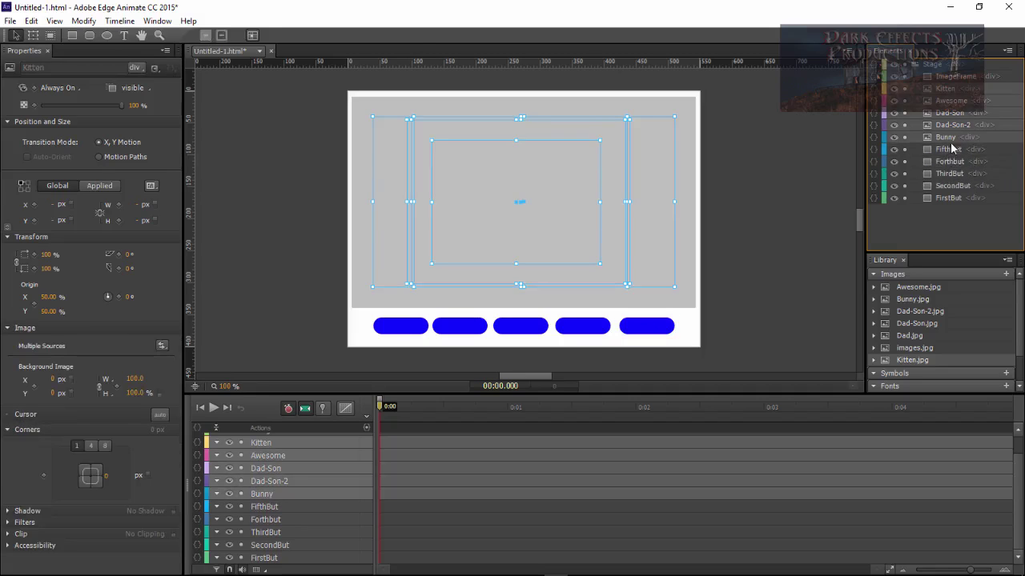
pyautogui.moveTo(952, 78); pyautogui.dragTo(954, 76)
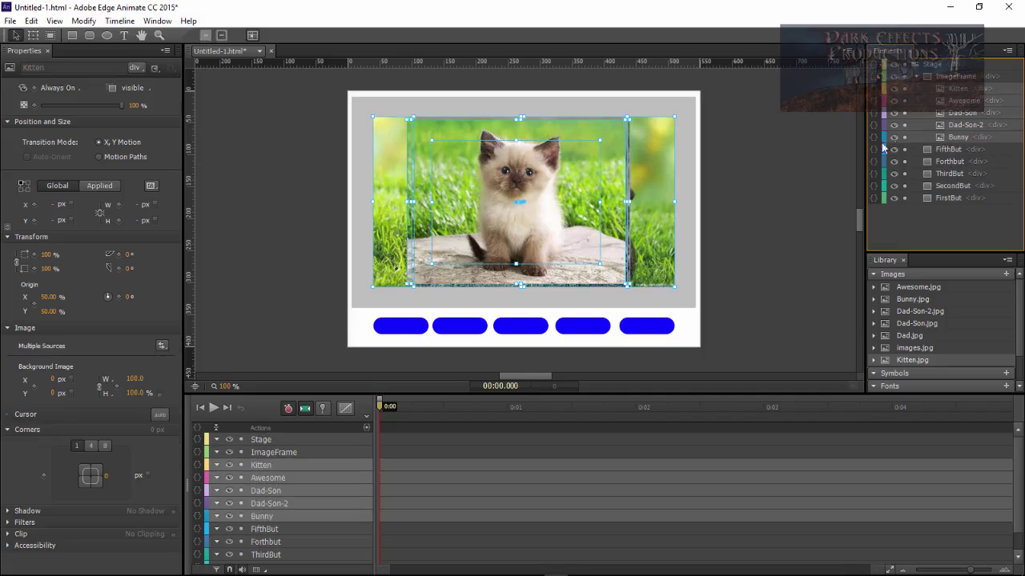
pyautogui.click(960, 234)
# - Set the background colour of ImageFrame to black, rgba(0,0,0,1.00)
pyautogui.click(938, 77)
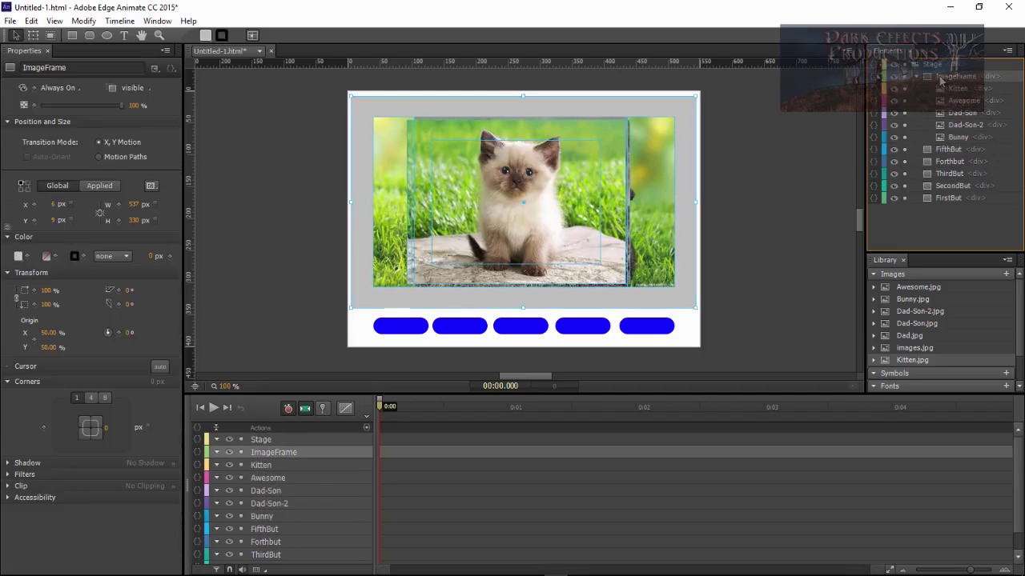
pyautogui.click(18, 256)
pyautogui.moveTo(58, 368); pyautogui.dragTo(18, 445)
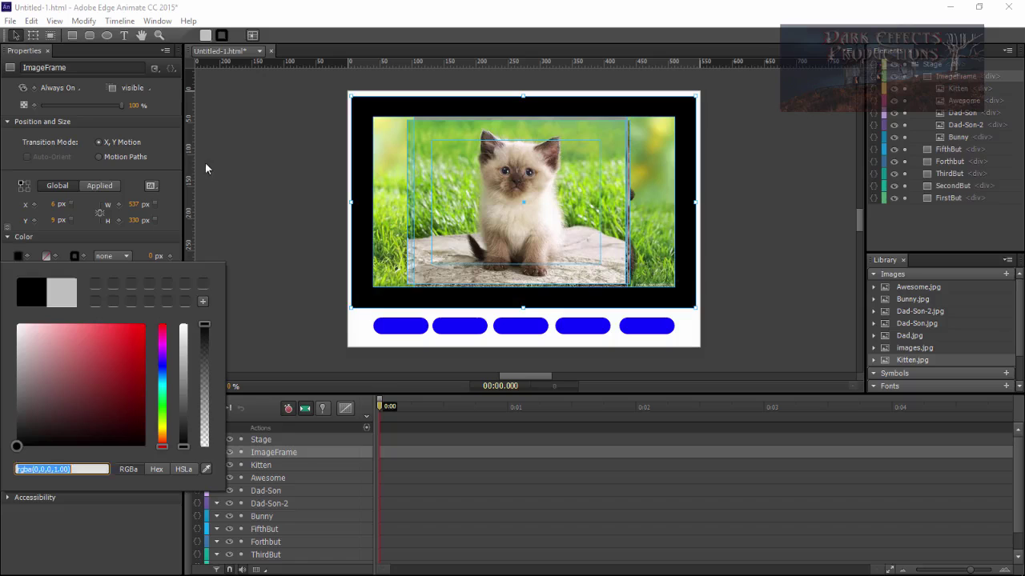
pyautogui.click(235, 160)
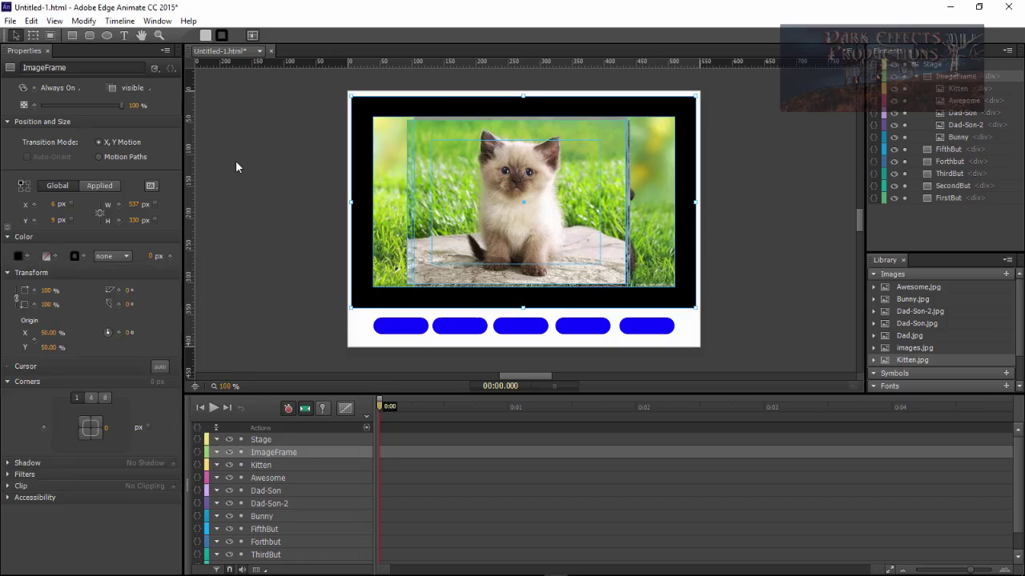
# - Reorder the button elements so they run from FirstBut down to FifthBut beneath the image frame's contents
pyautogui.moveTo(949, 198)
pyautogui.mouseDown()
pyautogui.moveTo(948, 154)
pyautogui.moveTo(963, 193)
pyautogui.moveTo(947, 208)
pyautogui.mouseUp()
pyautogui.moveTo(949, 174); pyautogui.dragTo(943, 208)
pyautogui.moveTo(948, 150); pyautogui.dragTo(942, 209)
# - Reorder the images inside ImageFrame to run Awesome, Dad-Son, Bunny, Dad-Son-2, Kitten, and check each one on the stage
pyautogui.click(960, 90)
pyautogui.moveTo(961, 92)
pyautogui.mouseDown()
pyautogui.moveTo(962, 135)
pyautogui.moveTo(963, 108)
pyautogui.mouseUp()
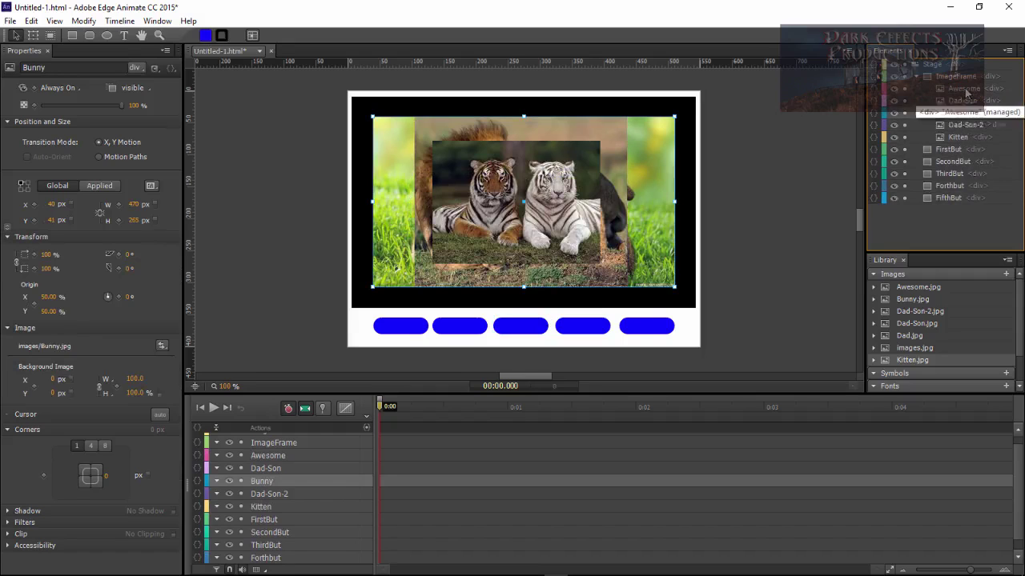
pyautogui.click(966, 93)
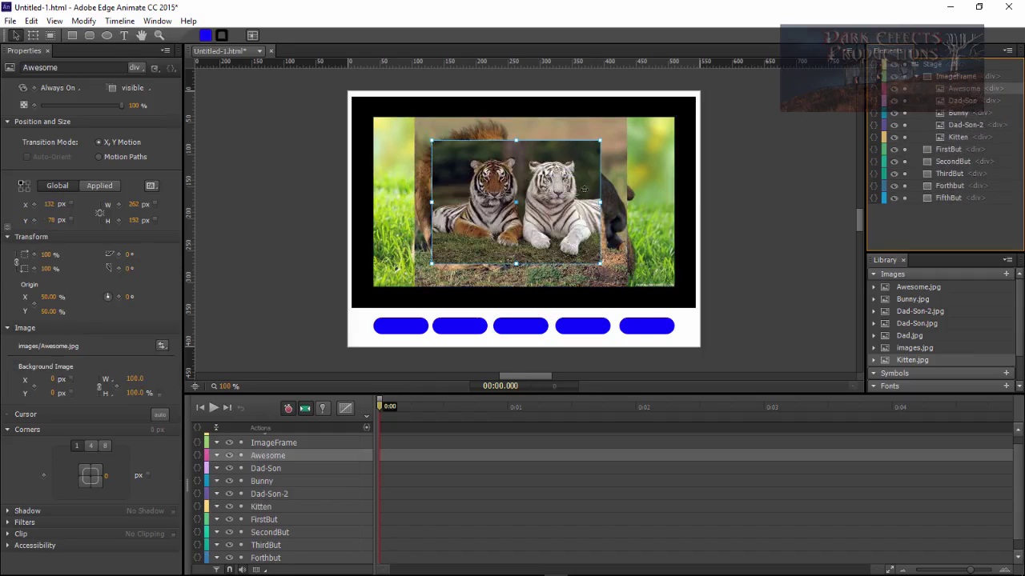
pyautogui.click(961, 102)
pyautogui.click(960, 112)
pyautogui.click(965, 125)
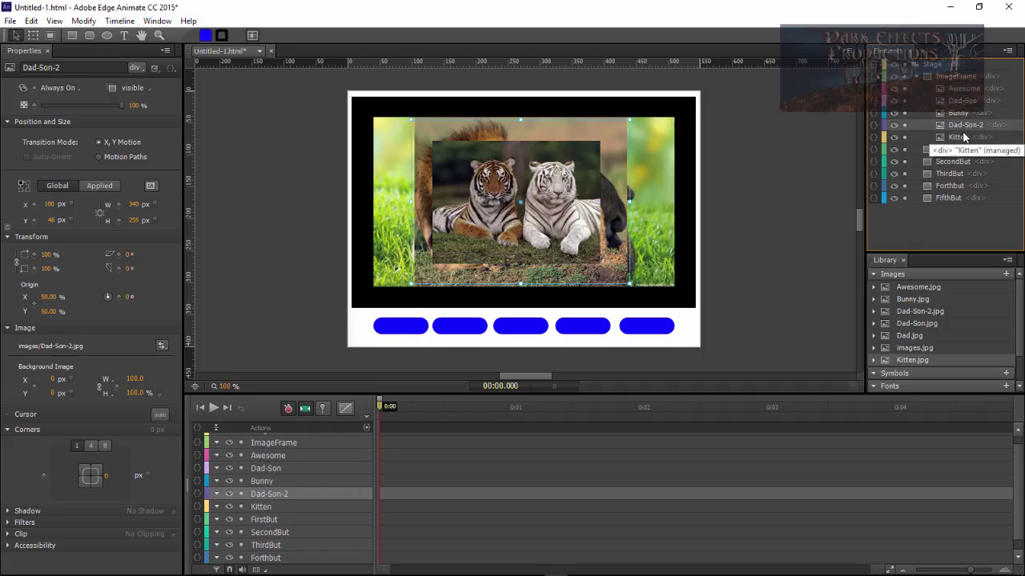
pyautogui.click(959, 137)
# - Set the opacity of all five images inside ImageFrame to 0%
pyautogui.click(964, 93)
pyautogui.keyDown('shift'); pyautogui.click(960, 137); pyautogui.keyUp('shift')
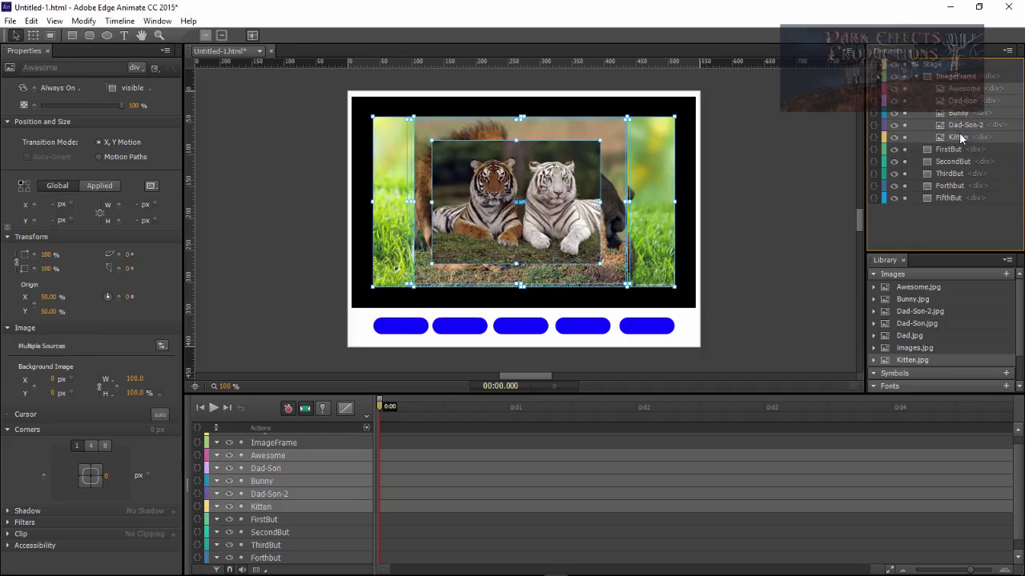
pyautogui.moveTo(121, 105); pyautogui.dragTo(6, 112)
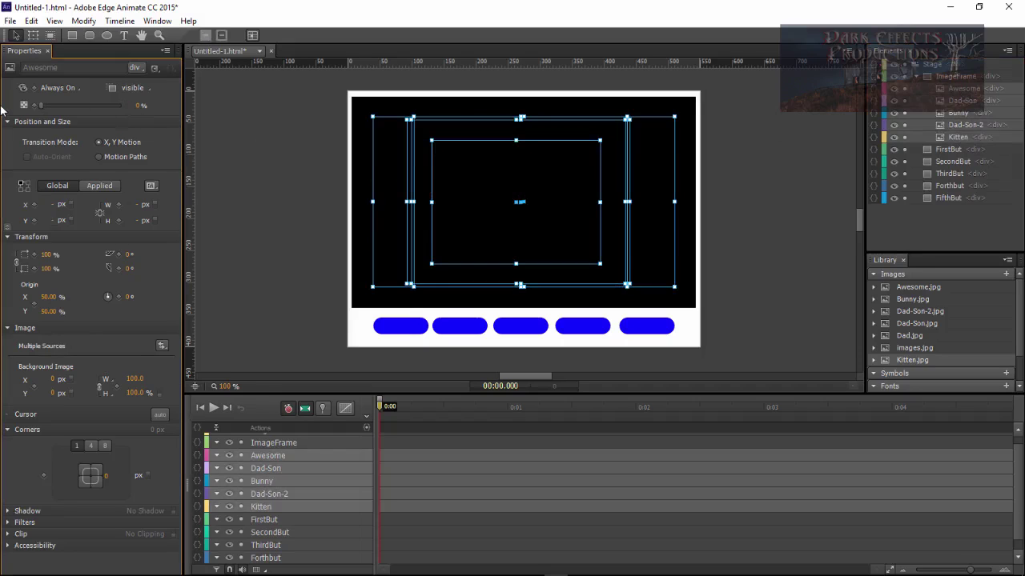
pyautogui.click(306, 286)
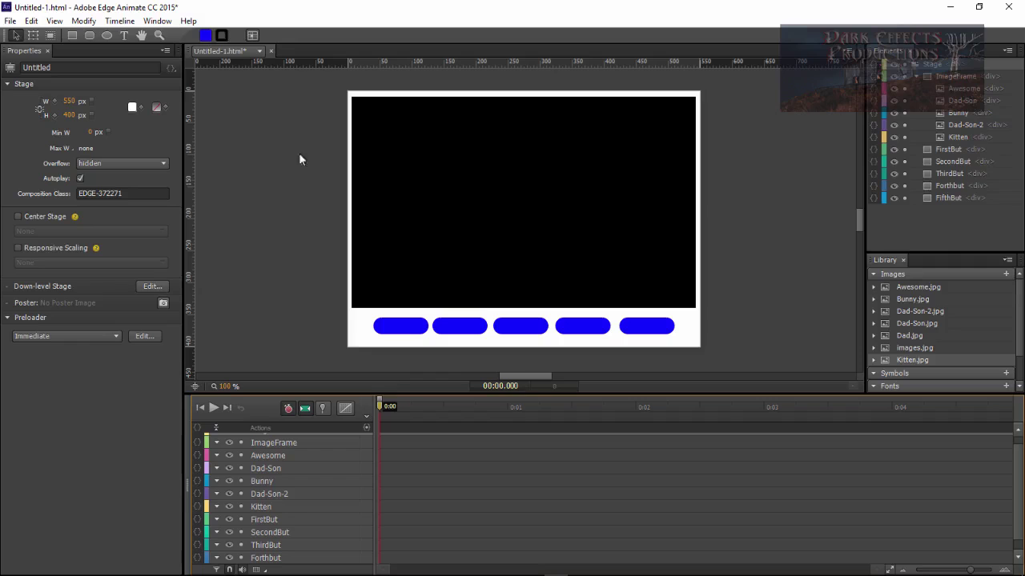
# - Add a two-line text over the black frame reading "Welcome to our gallery," and "Please click a button below to start"
pyautogui.click(124, 35)
pyautogui.click(412, 184)
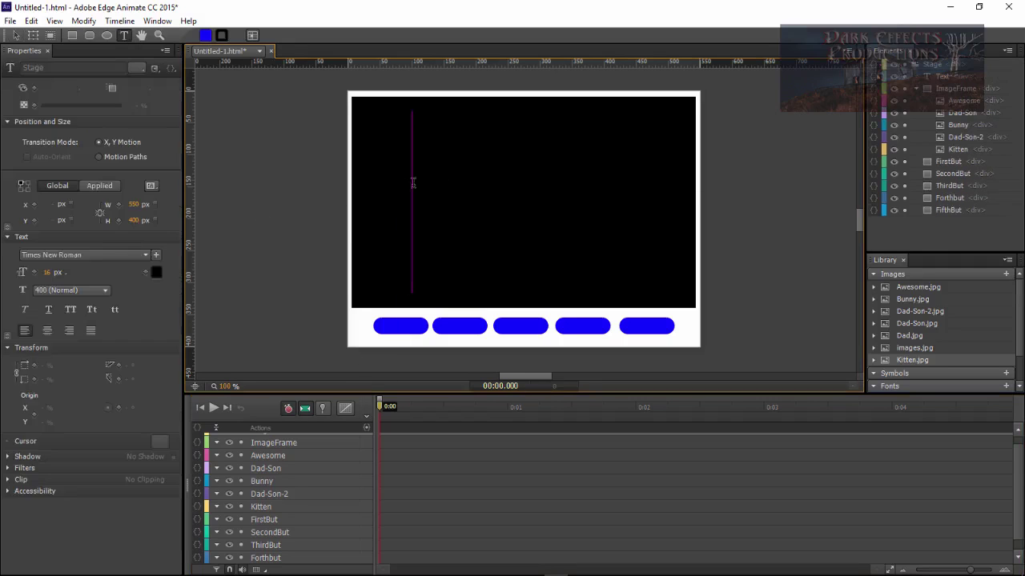
pyautogui.write('this is ')
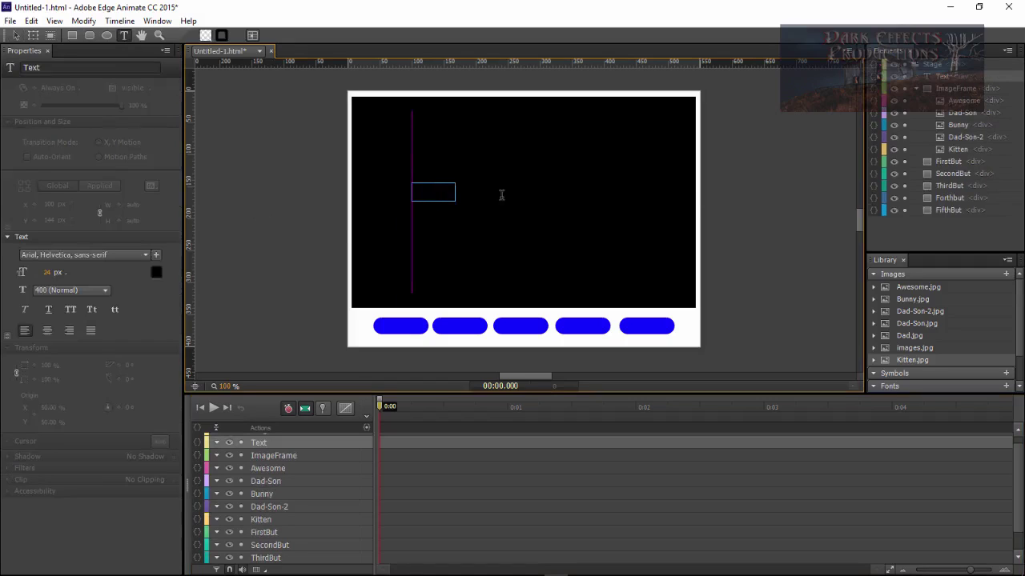
pyautogui.write('a test of texting')
pyautogui.press('Return')
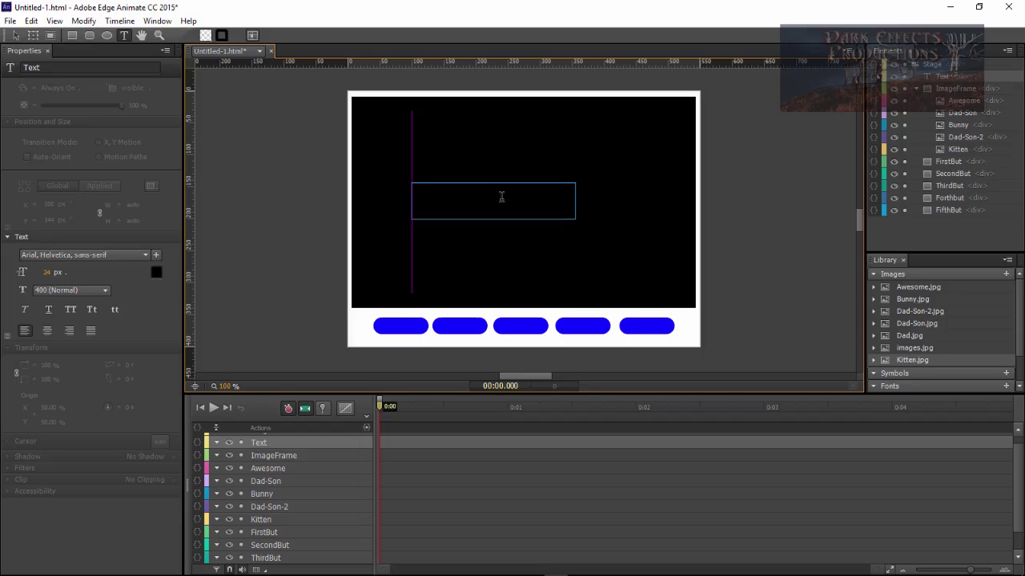
pyautogui.write('is is a thiort.')
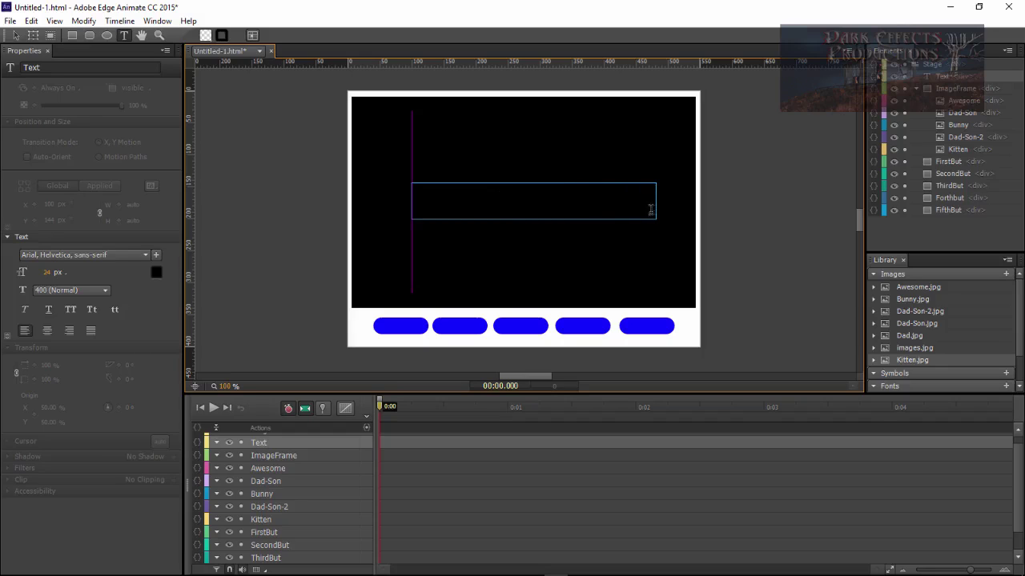
# - Set the colour of both lines of the welcome text to white, rgba(255,255,255,1.00)
pyautogui.moveTo(647, 210); pyautogui.dragTo(333, 150)
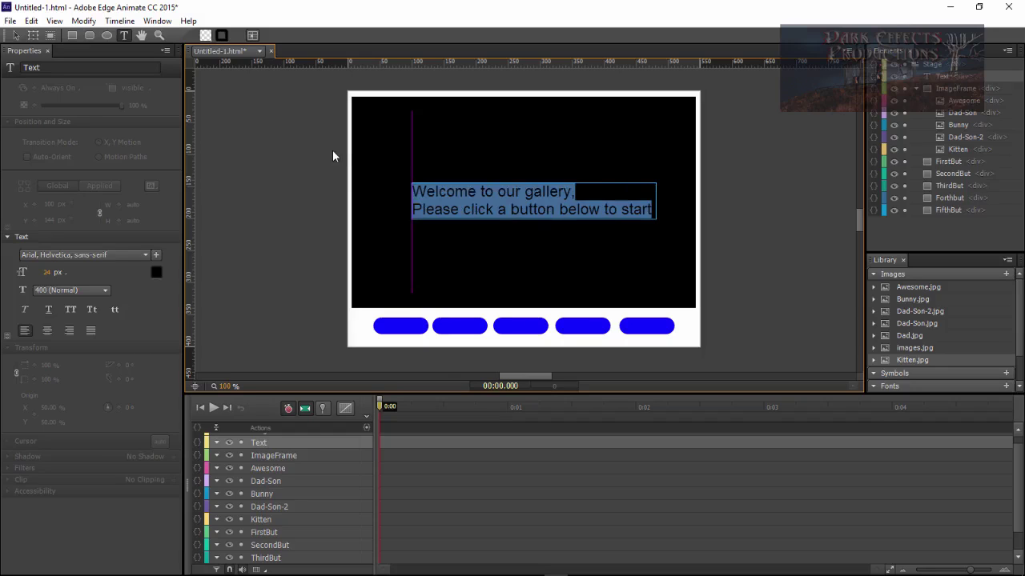
pyautogui.click(157, 273)
pyautogui.moveTo(167, 363); pyautogui.dragTo(60, 341)
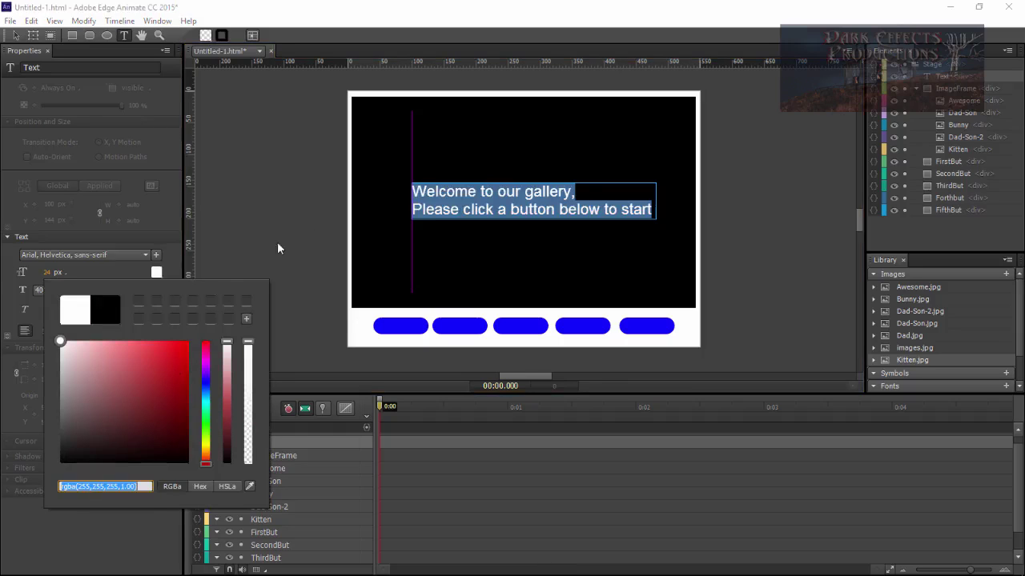
pyautogui.click(305, 198)
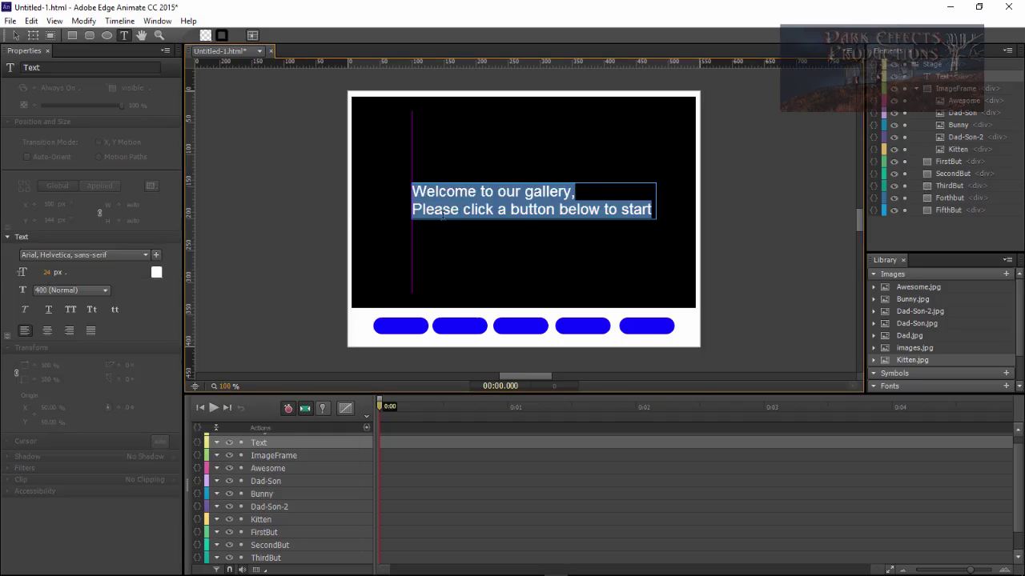
# - End the welcome text with a full stop and move the text to X 83 px, Y 146 px within the frame
pyautogui.click(652, 209)
pyautogui.write('.')
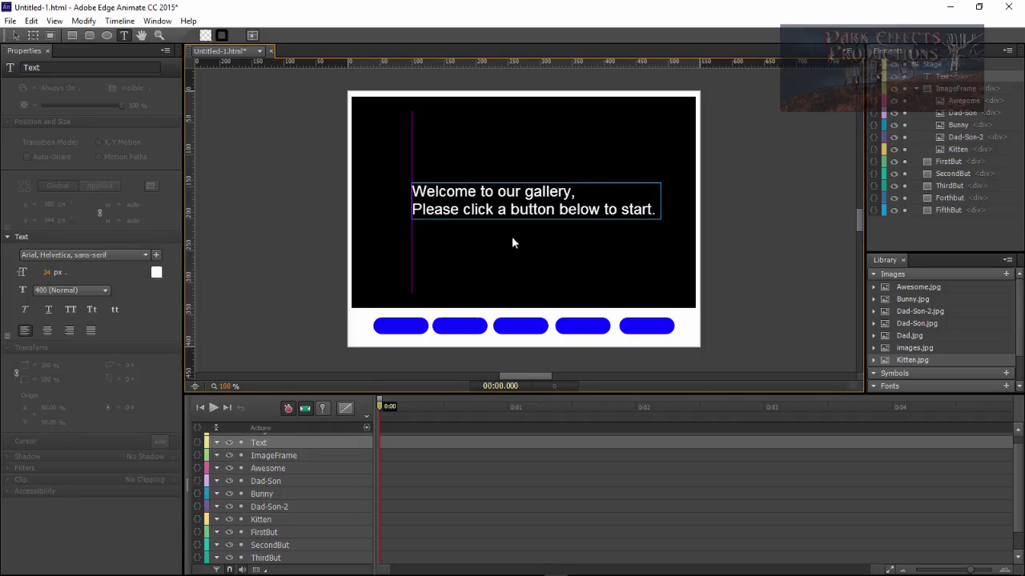
pyautogui.click(15, 35)
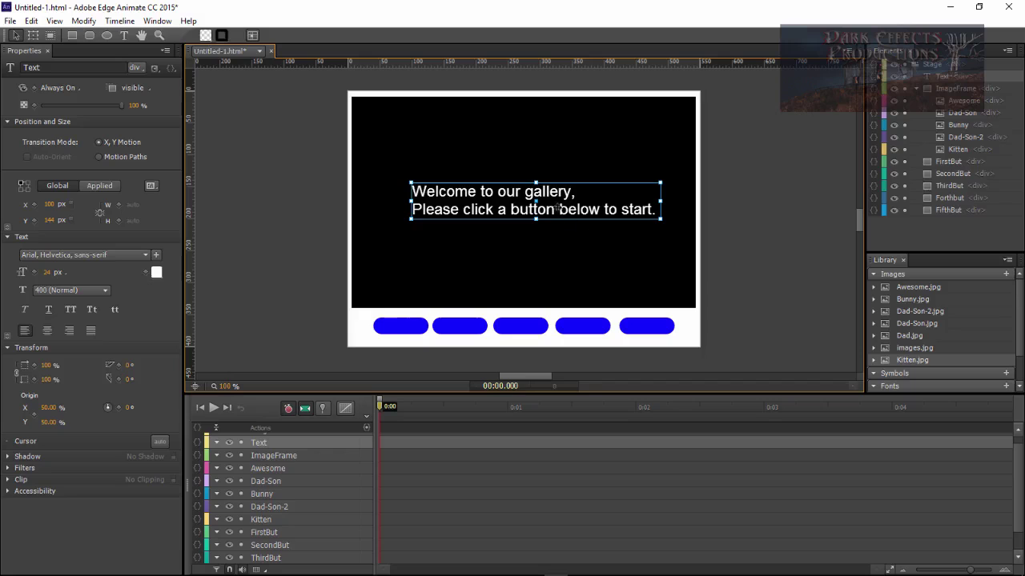
pyautogui.moveTo(557, 206); pyautogui.dragTo(545, 207)
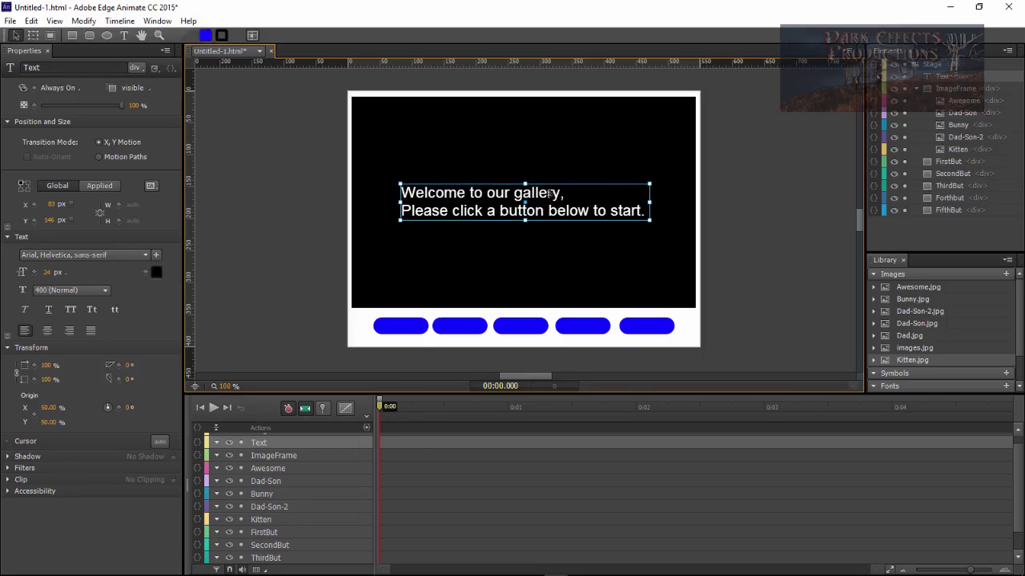
# - Animate the welcome text's opacity from 0% to 100% over the first 0.25 seconds of the timeline
pyautogui.click(379, 409)
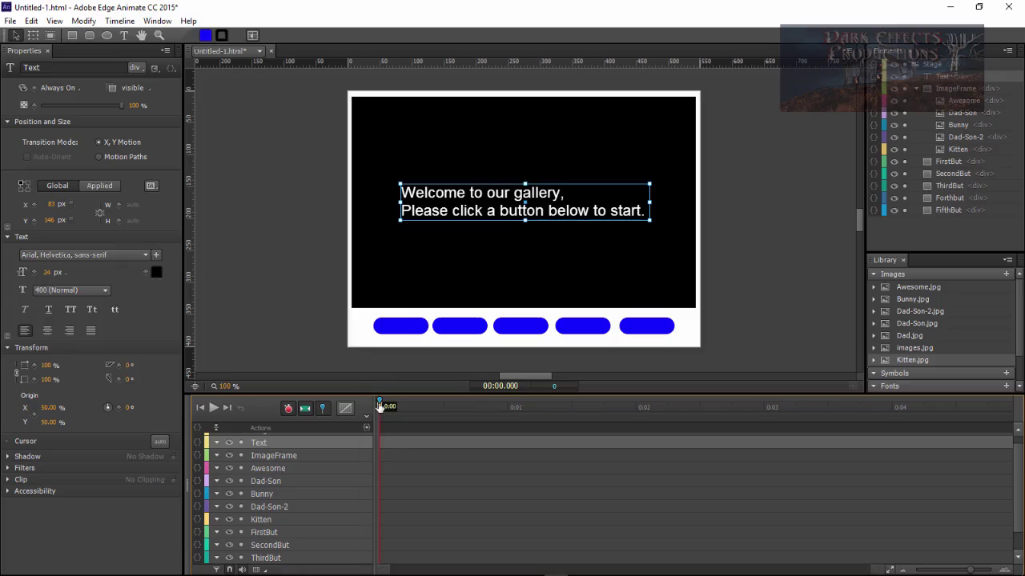
pyautogui.moveTo(380, 408)
pyautogui.mouseDown()
pyautogui.moveTo(413, 410)
pyautogui.moveTo(371, 410)
pyautogui.moveTo(409, 410)
pyautogui.moveTo(381, 408)
pyautogui.mouseUp()
pyautogui.moveTo(121, 106); pyautogui.dragTo(42, 106)
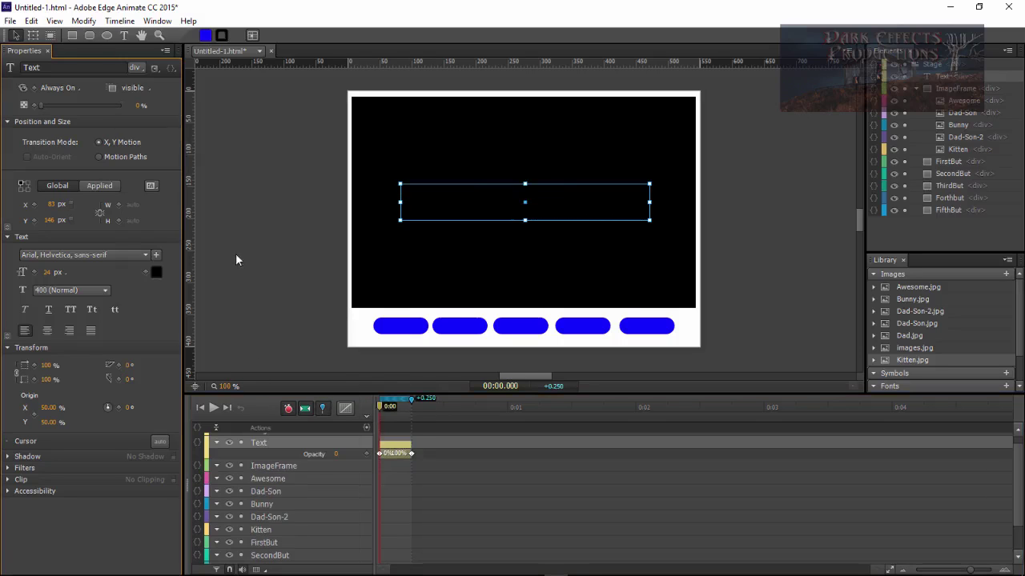
pyautogui.click(258, 271)
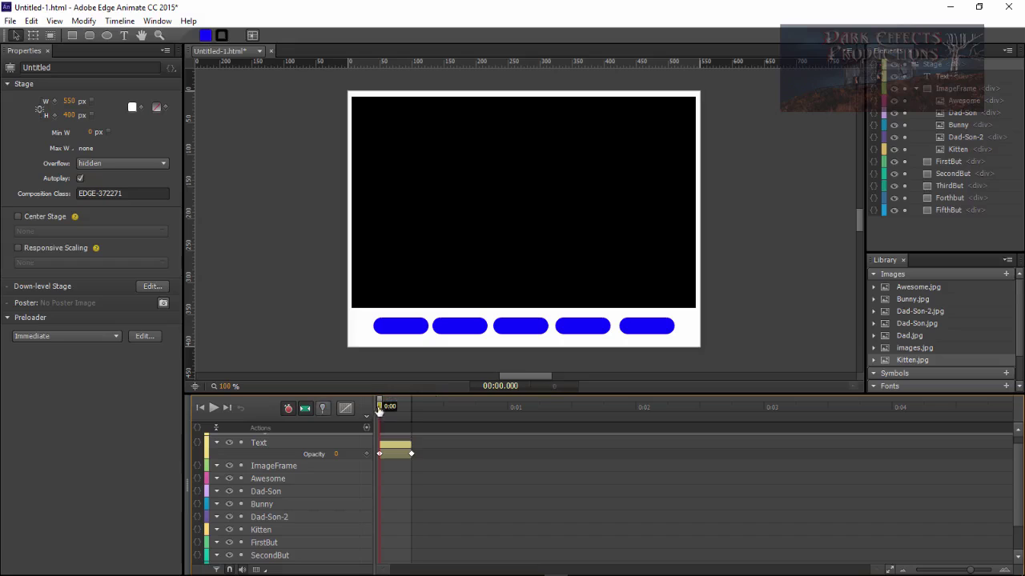
# - Animate the welcome text's opacity from 100% to 0% between 0.35 and 0.63 seconds
pyautogui.moveTo(381, 408); pyautogui.dragTo(462, 410)
pyautogui.press('p')
pyautogui.click(483, 208)
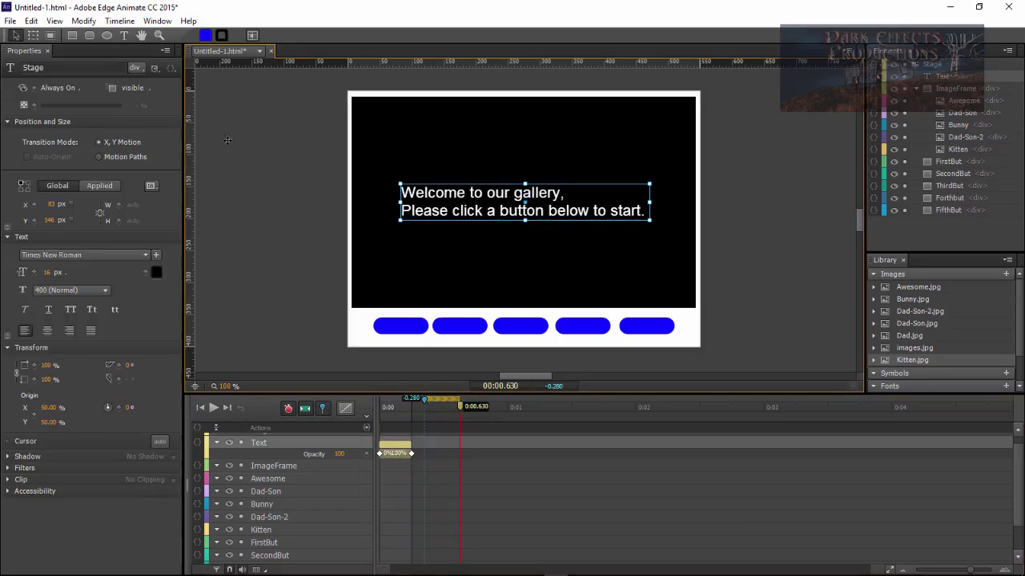
pyautogui.moveTo(1, 112); pyautogui.dragTo(0, 112)
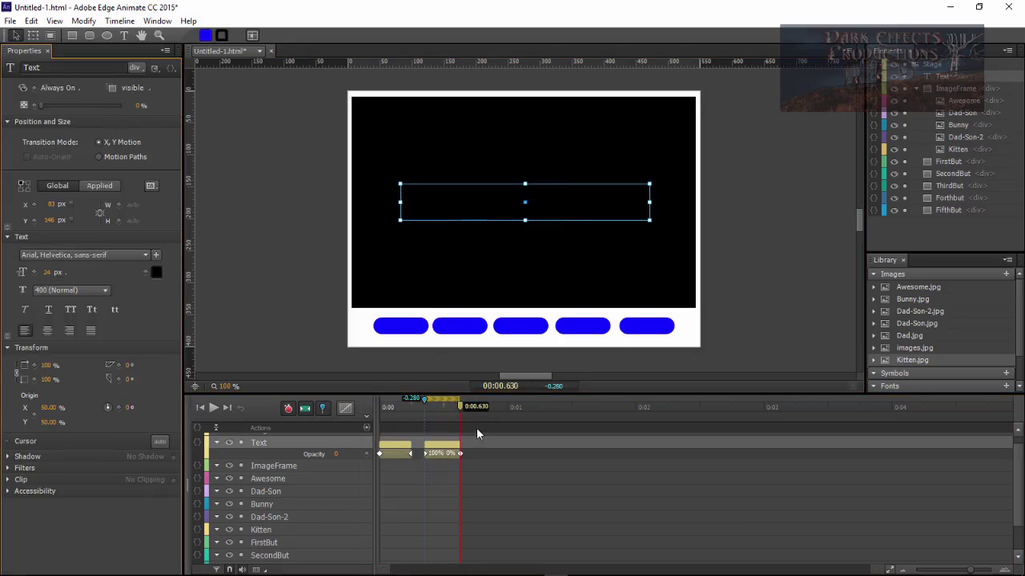
pyautogui.click(477, 433)
# - Insert a timeline label named WelcomeIn at 0:00, where the fade-in starts
pyautogui.moveTo(460, 406); pyautogui.dragTo(378, 408)
pyautogui.hotkey('ctrl', 'l')
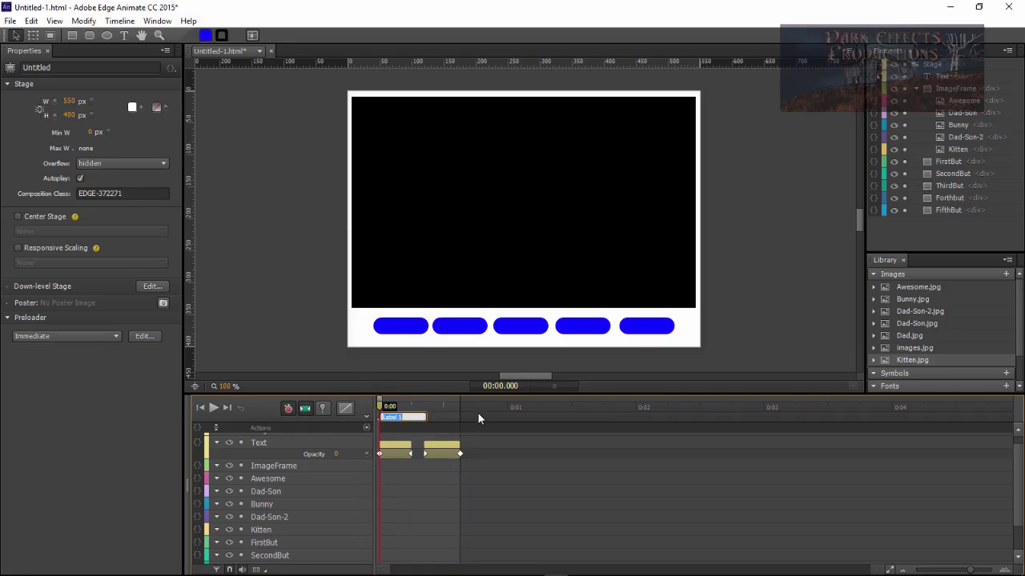
pyautogui.write('WelcomeIn')
pyautogui.press('Return')
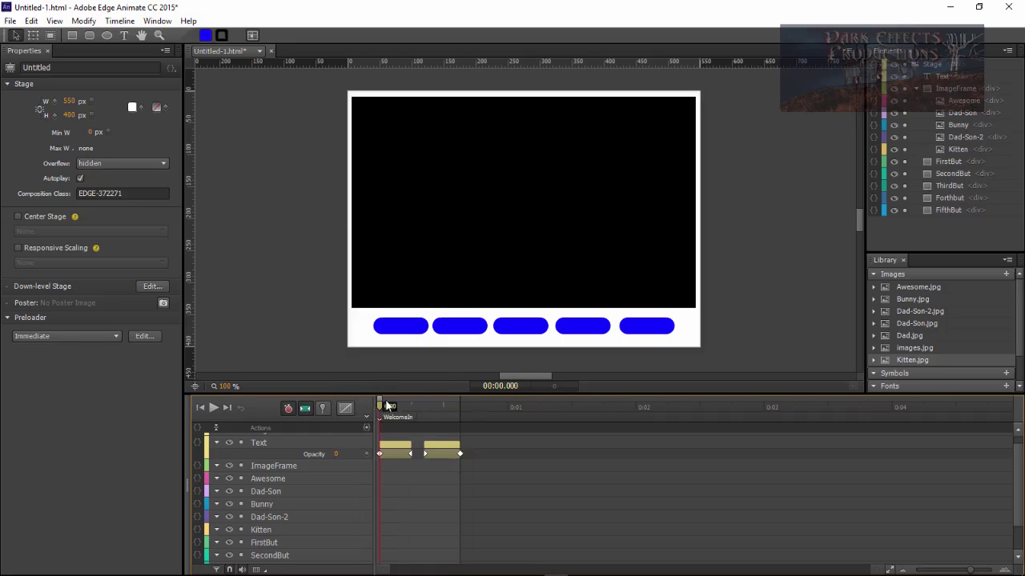
# - Insert a timeline label named WelcomeOut at 0.350 seconds, where the fade-out starts
pyautogui.moveTo(387, 406); pyautogui.dragTo(424, 407)
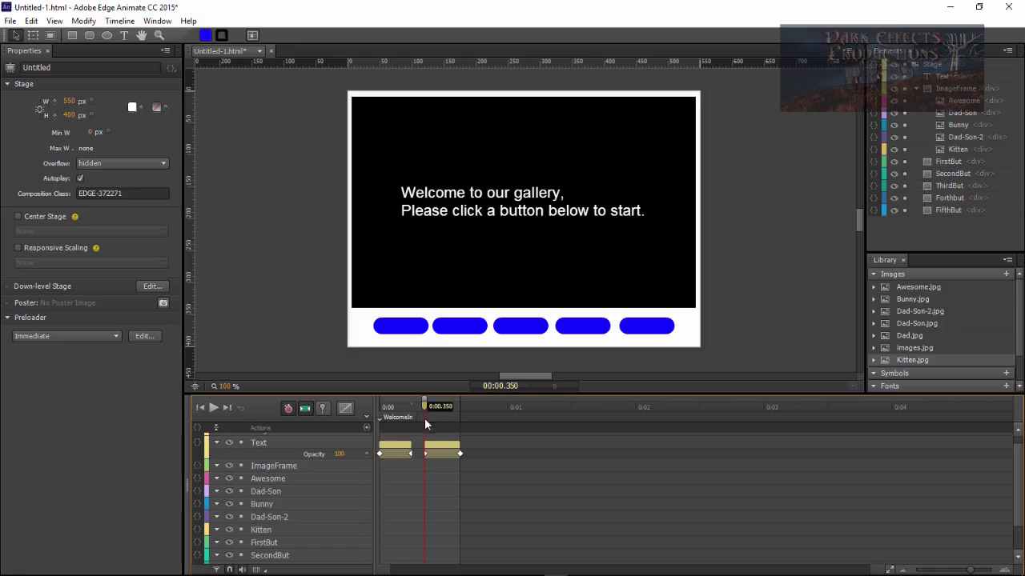
pyautogui.hotkey('ctrl', 'l')
pyautogui.write('WelcomeOut')
pyautogui.press('Return')
# - Add a trigger with the Stop playback action at 0.250 seconds, where the text's fade-in ends
pyautogui.moveTo(424, 407)
pyautogui.mouseDown()
pyautogui.moveTo(433, 407)
pyautogui.moveTo(412, 407)
pyautogui.mouseUp()
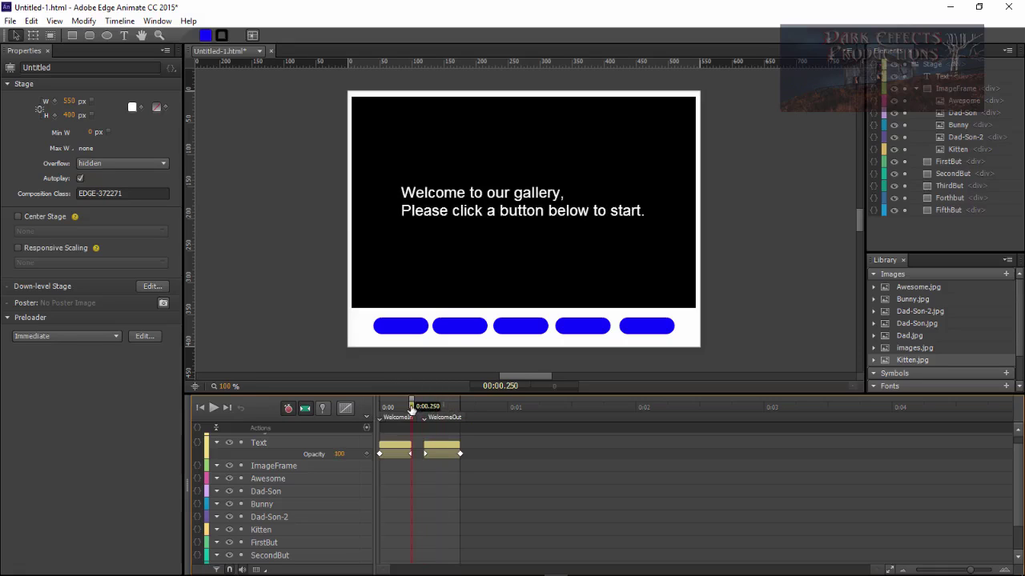
pyautogui.click(365, 428)
pyautogui.click(197, 423)
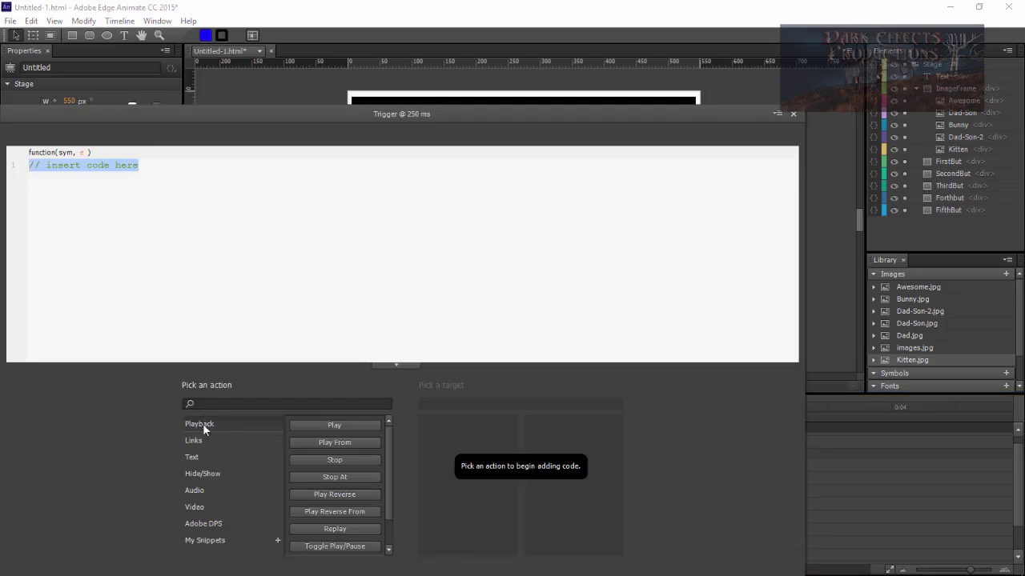
pyautogui.click(345, 458)
pyautogui.click(460, 420)
pyautogui.press('Return')
pyautogui.click(792, 114)
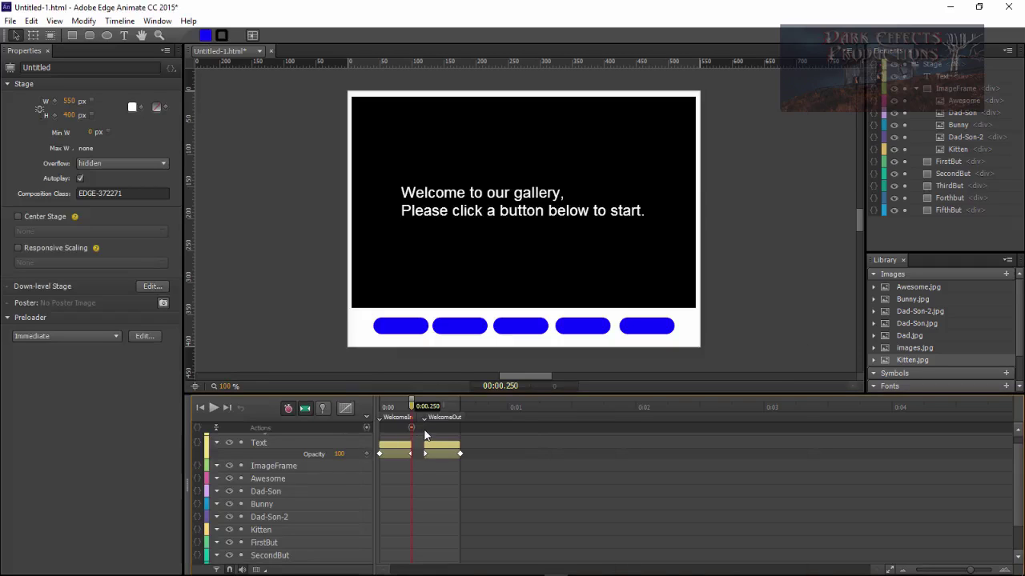
# - Place another trigger at 0.630 seconds, where the fade-out ends, and return the playhead to the start
pyautogui.moveTo(412, 407); pyautogui.dragTo(504, 432)
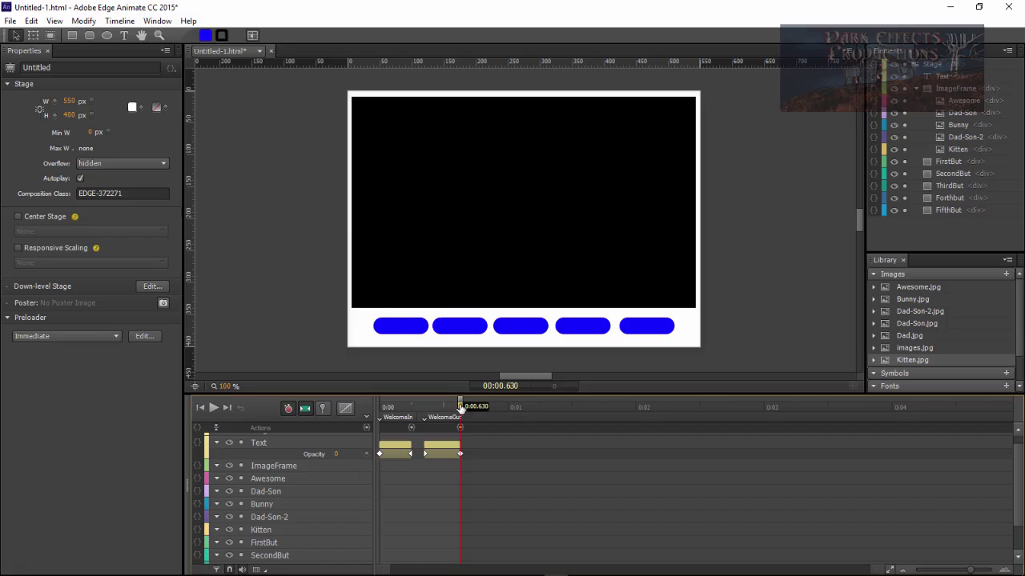
pyautogui.moveTo(462, 408); pyautogui.dragTo(366, 409)
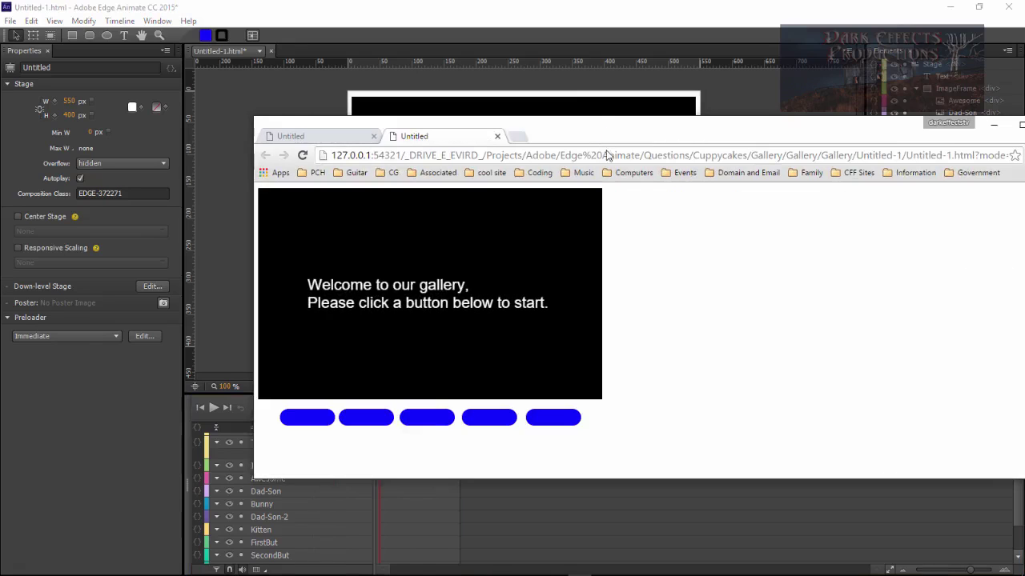
# - Reload the gallery's browser preview twice to check how the welcome text fades in
pyautogui.rightClick(674, 231)
pyautogui.click(702, 269)
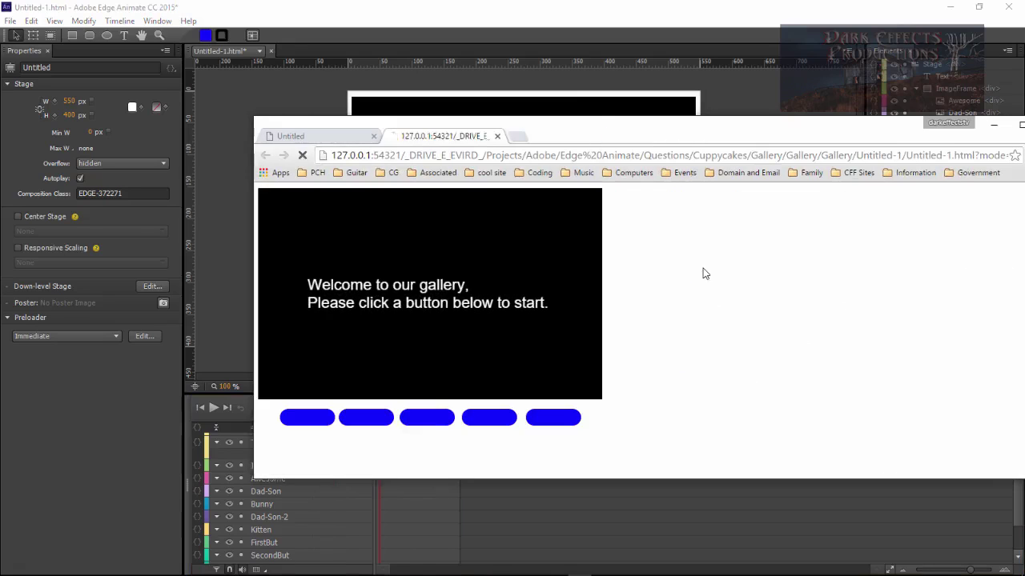
pyautogui.rightClick(690, 227)
pyautogui.click(724, 268)
pyautogui.moveTo(584, 129); pyautogui.dragTo(1024, 135)
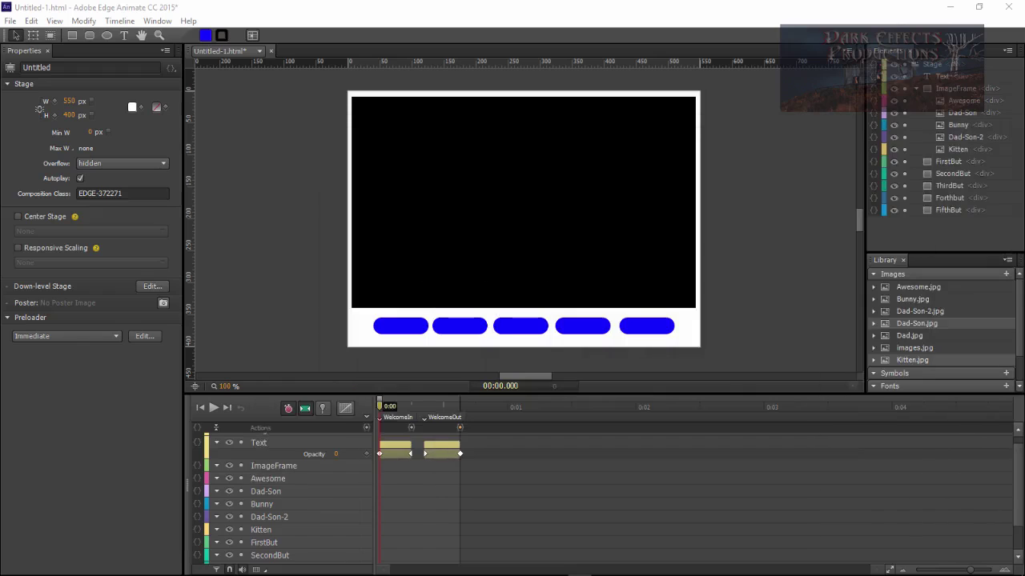
# - Stretch the welcome text's fades, labels and triggers together so the animation runs to about 0.8 seconds
pyautogui.click(420, 509)
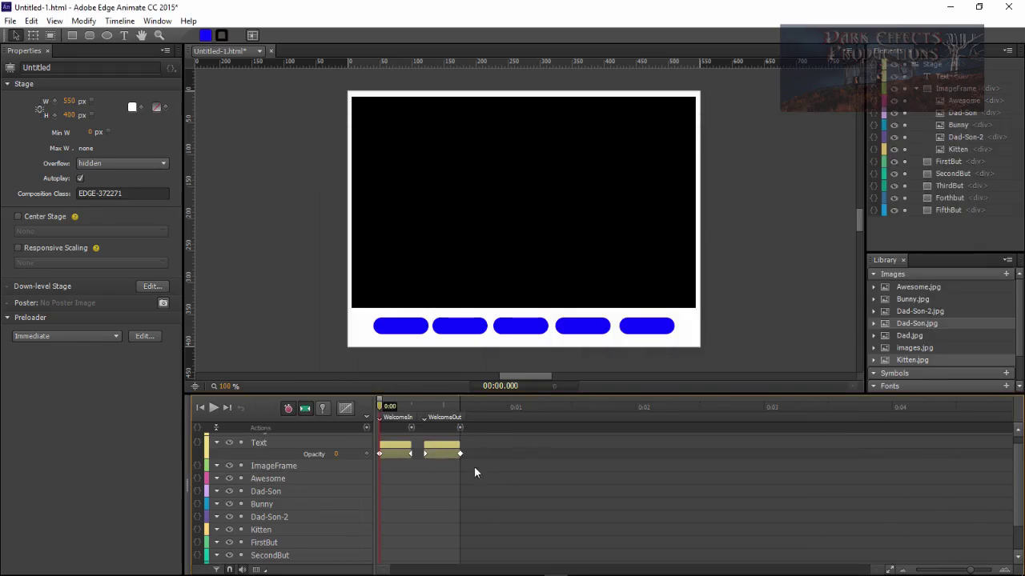
pyautogui.moveTo(473, 471); pyautogui.dragTo(402, 411)
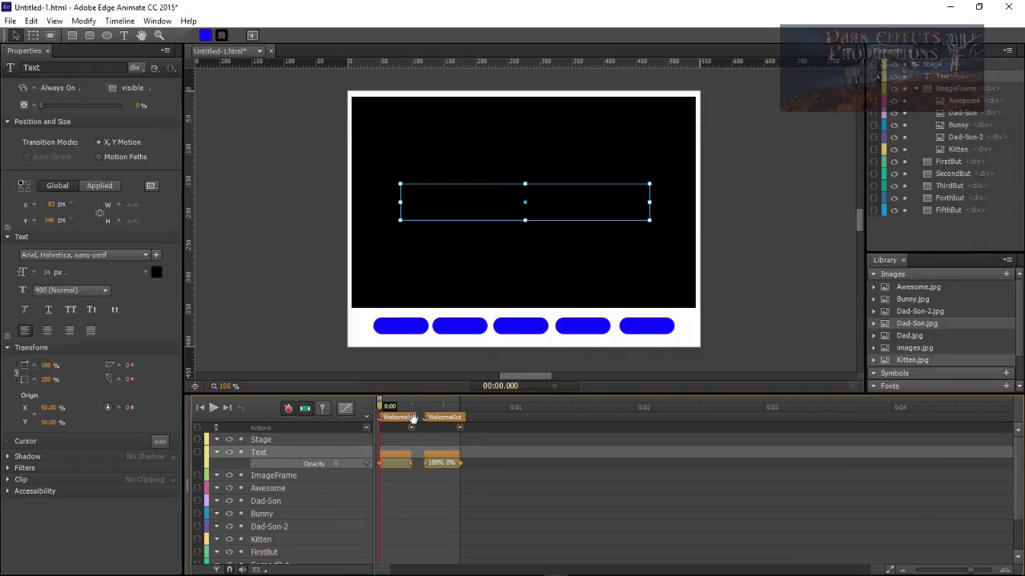
pyautogui.moveTo(513, 473); pyautogui.dragTo(429, 412)
pyautogui.moveTo(443, 455)
pyautogui.mouseDown()
pyautogui.moveTo(463, 455)
pyautogui.moveTo(425, 455)
pyautogui.mouseUp()
pyautogui.click(482, 458)
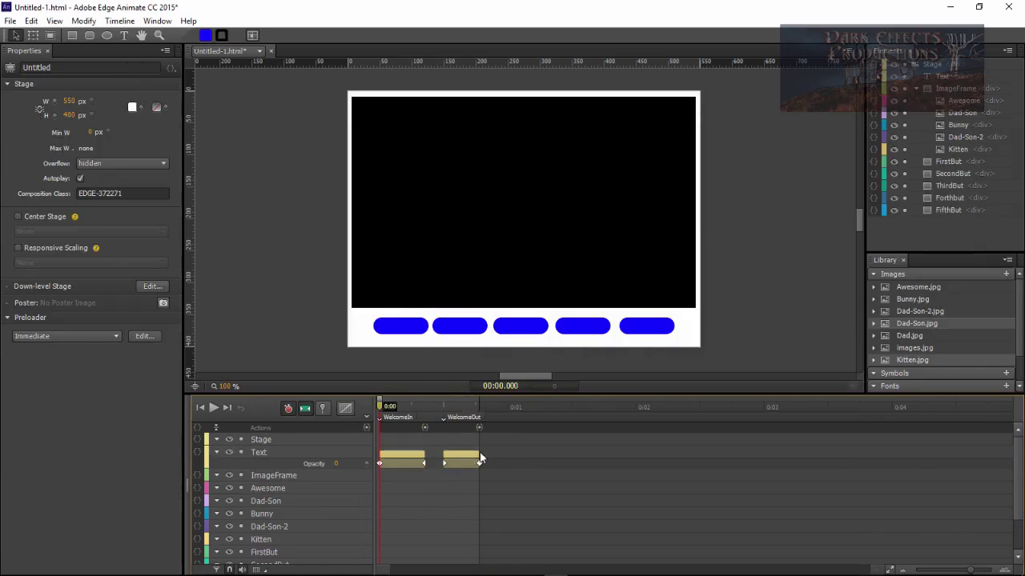
# - Preview the composition in the browser to check the slower fade-in of the welcome text
pyautogui.hotkey('ctrl', 'Return')
pyautogui.moveTo(1024, 166); pyautogui.dragTo(738, 166)
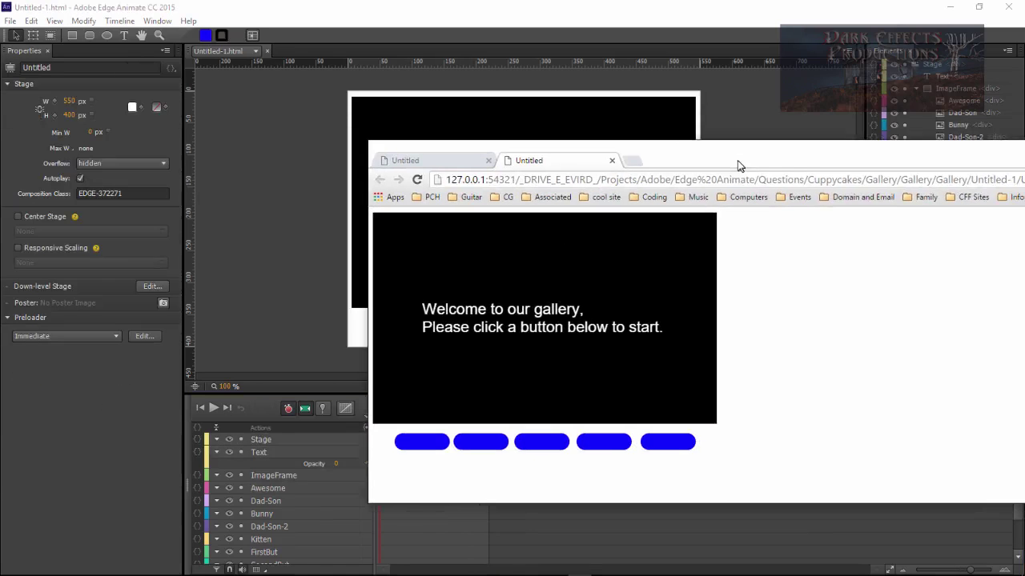
# - Reload the browser preview several times to check the welcome text's fade-in, and move the browser window out of the way
pyautogui.rightClick(791, 240)
pyautogui.click(831, 277)
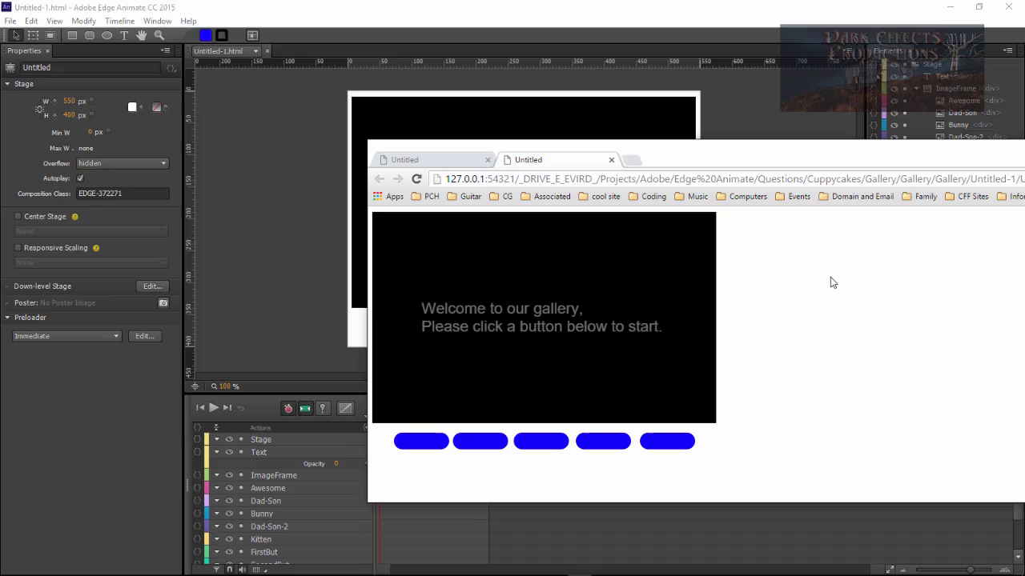
pyautogui.rightClick(777, 270)
pyautogui.click(801, 307)
pyautogui.rightClick(784, 270)
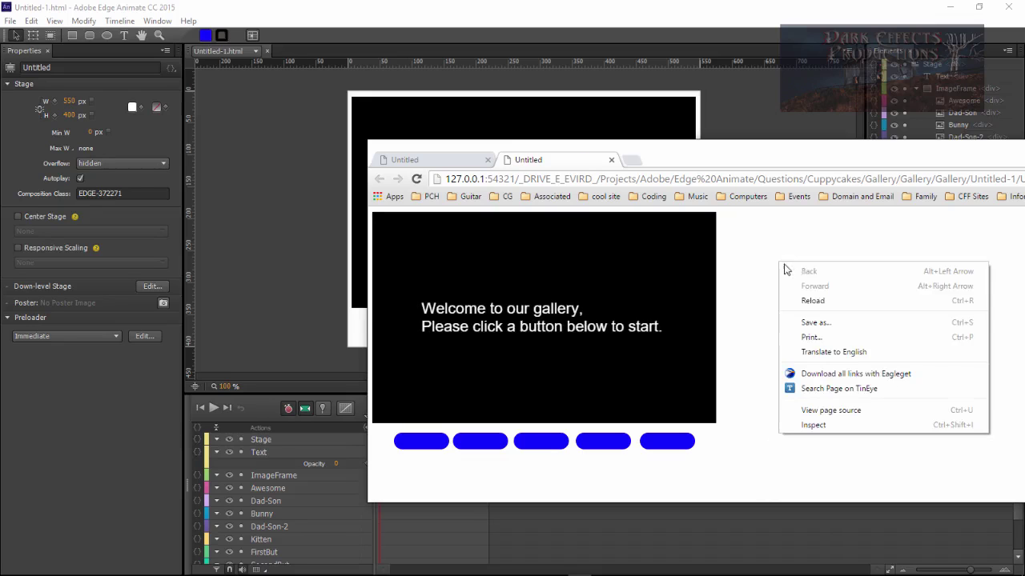
pyautogui.click(812, 300)
pyautogui.rightClick(775, 258)
pyautogui.click(805, 300)
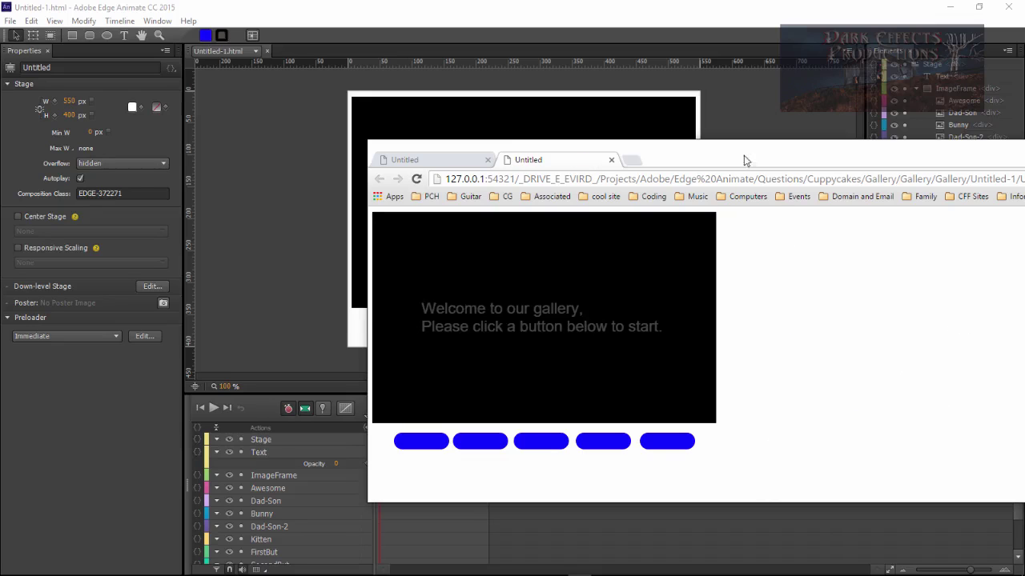
pyautogui.moveTo(743, 160); pyautogui.dragTo(1024, 160)
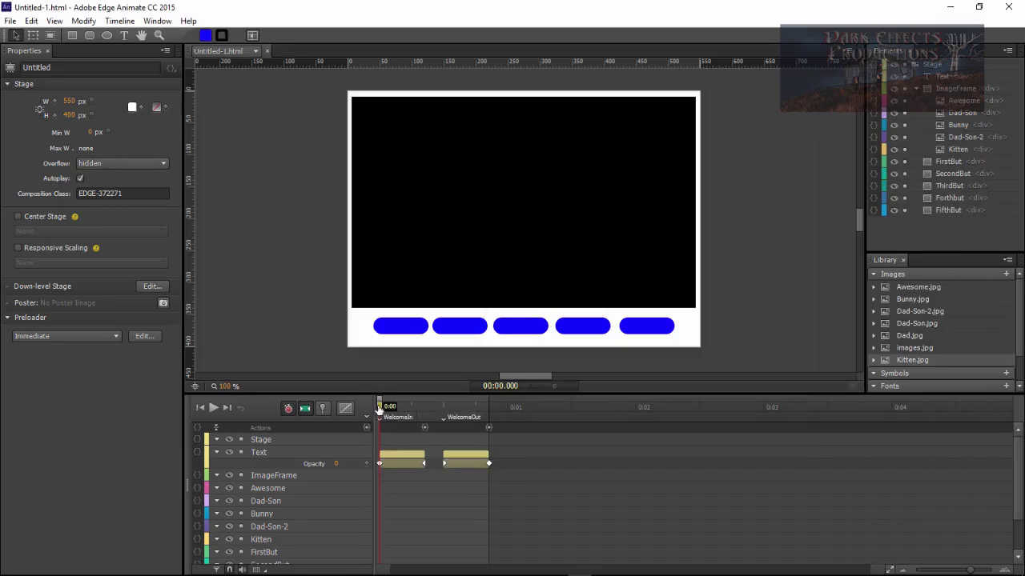
# - Add timeline labels OneIn at 1.000 seconds and OneOut at 1.380 seconds
pyautogui.moveTo(380, 406); pyautogui.dragTo(508, 408)
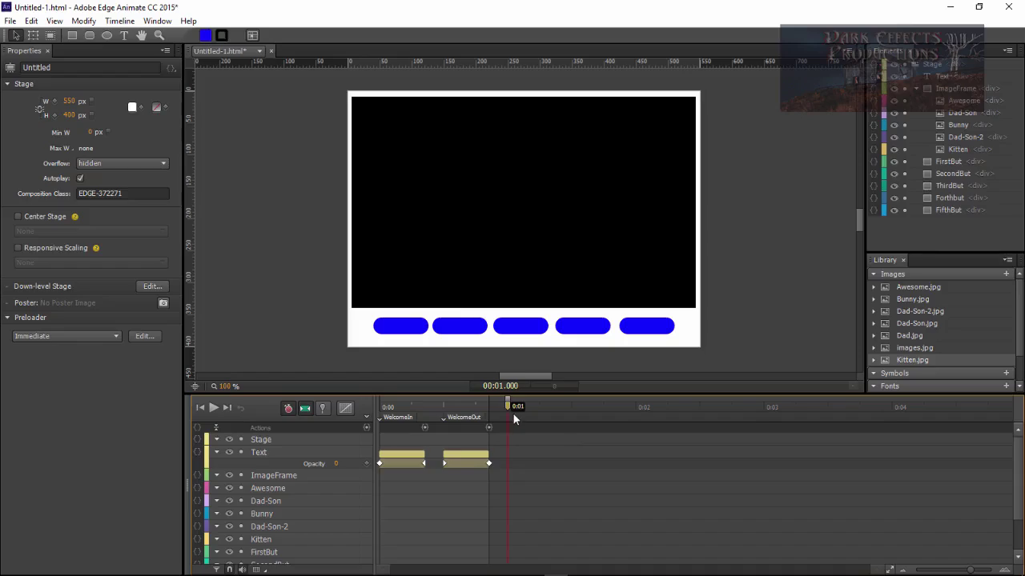
pyautogui.hotkey('ctrl', 'l')
pyautogui.moveTo(508, 407); pyautogui.dragTo(556, 413)
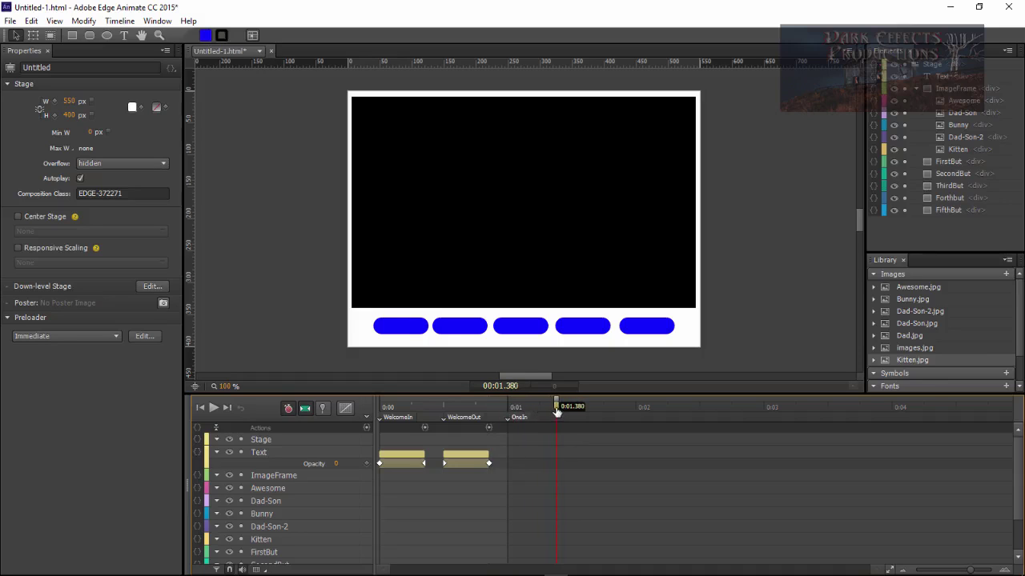
pyautogui.hotkey('ctrl', 'l')
pyautogui.write('OneOut')
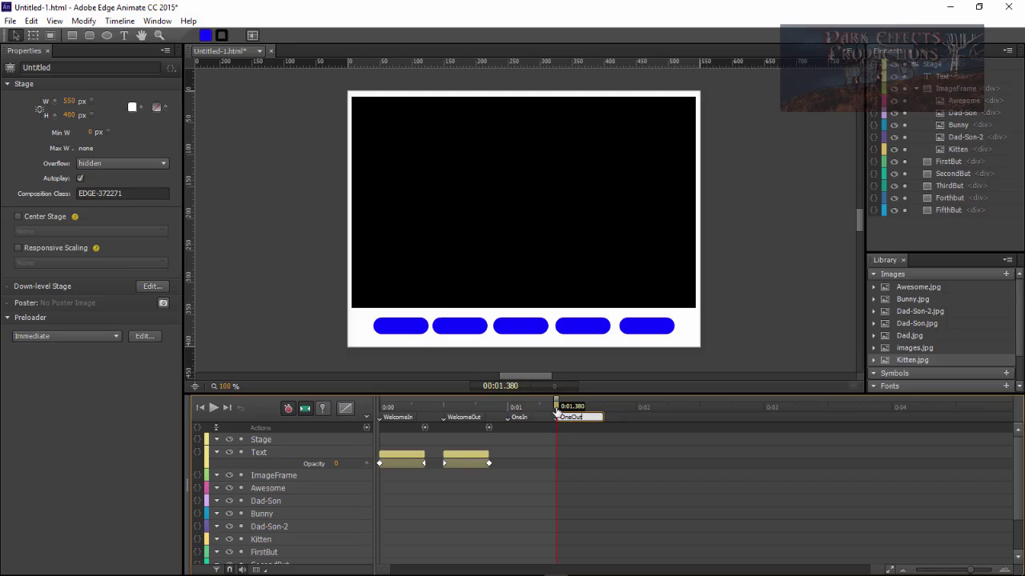
pyautogui.press('Return')
# - Add timeline labels twoIn at 1.750 seconds and TwoOut just after 2 seconds
pyautogui.moveTo(557, 411); pyautogui.dragTo(606, 410)
pyautogui.hotkey('ctrl', 'l')
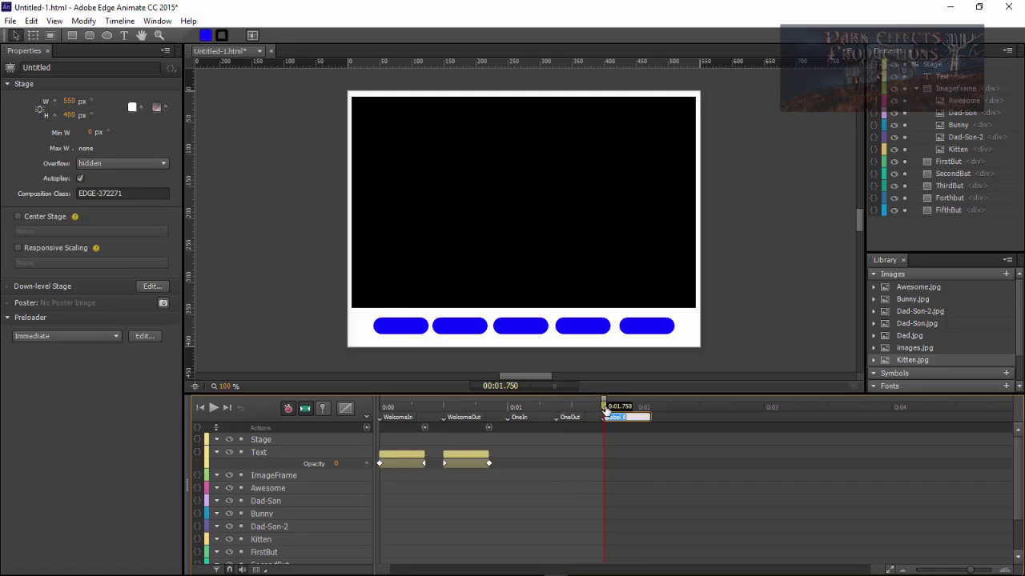
pyautogui.write('TwoIn')
pyautogui.press('Return')
pyautogui.moveTo(606, 410); pyautogui.dragTo(511, 409)
pyautogui.hotkey('ctrl', 'l')
pyautogui.write('TwoOut')
# - Add timeline labels ThreeIn, ThreeOut, FourIn and FourOut at regular intervals between about 2.4 and 3.5 seconds
pyautogui.hotkey('ctrl', 'l')
pyautogui.write('ThreeIn')
pyautogui.hotkey('ctrl', 'l')
pyautogui.write('ThreeOut')
pyautogui.hotkey('ctrl', 'l')
pyautogui.write('FourIn')
# - Add timeline labels FiveIn just before 4 seconds and FiveOut at about 4.2 seconds
pyautogui.hotkey('ctrl', 'l')
pyautogui.write('FiveIn')
pyautogui.press('Return')
pyautogui.click(917, 410)
pyautogui.hotkey('ctrl', 'l')
pyautogui.write('FiveOut')
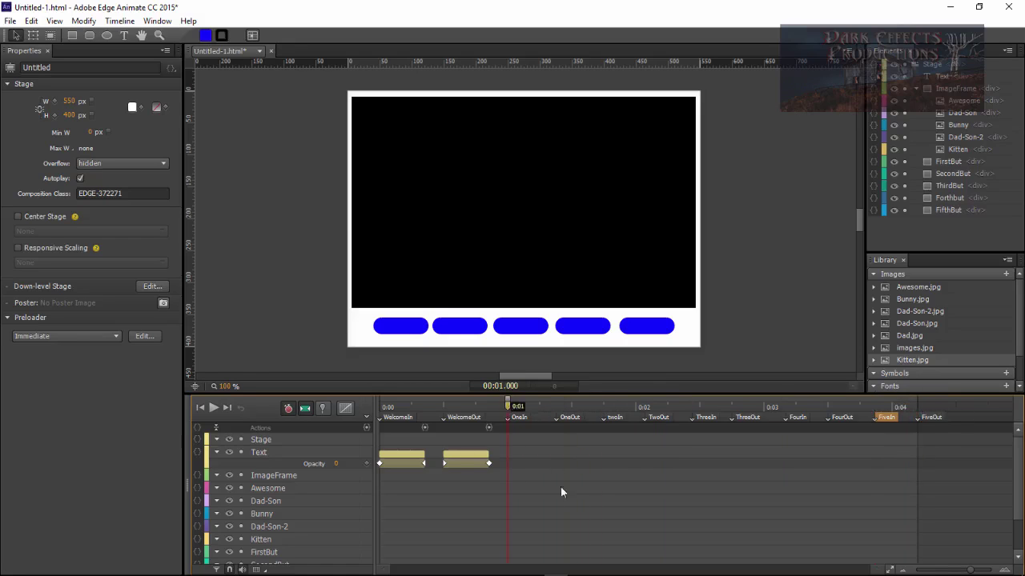
# - Fade the Awesome image in from 0 to 100% opacity between the OneIn label at 1.000 and 1.250 seconds
pyautogui.moveTo(1018, 460); pyautogui.dragTo(1020, 480)
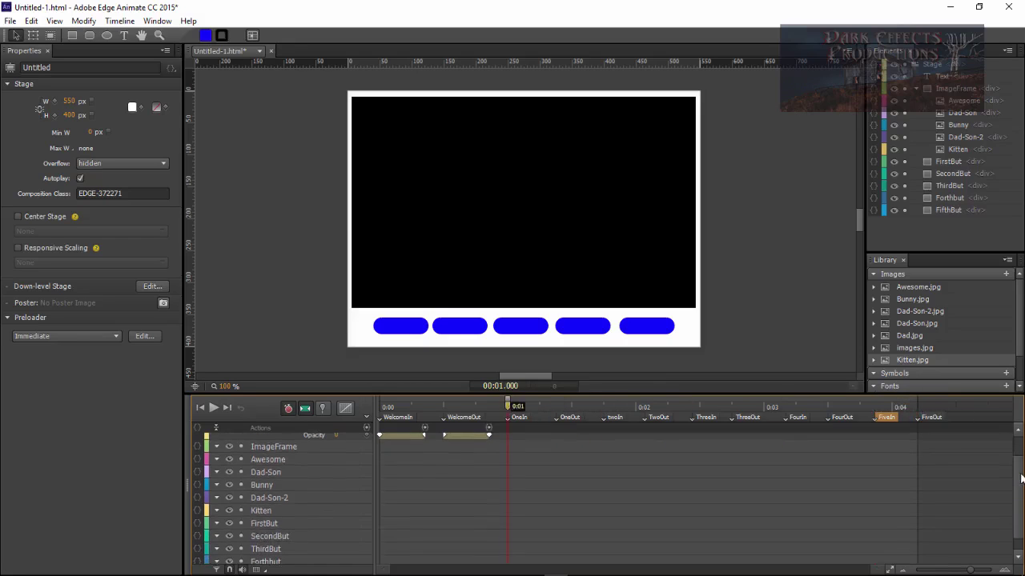
pyautogui.click(264, 510)
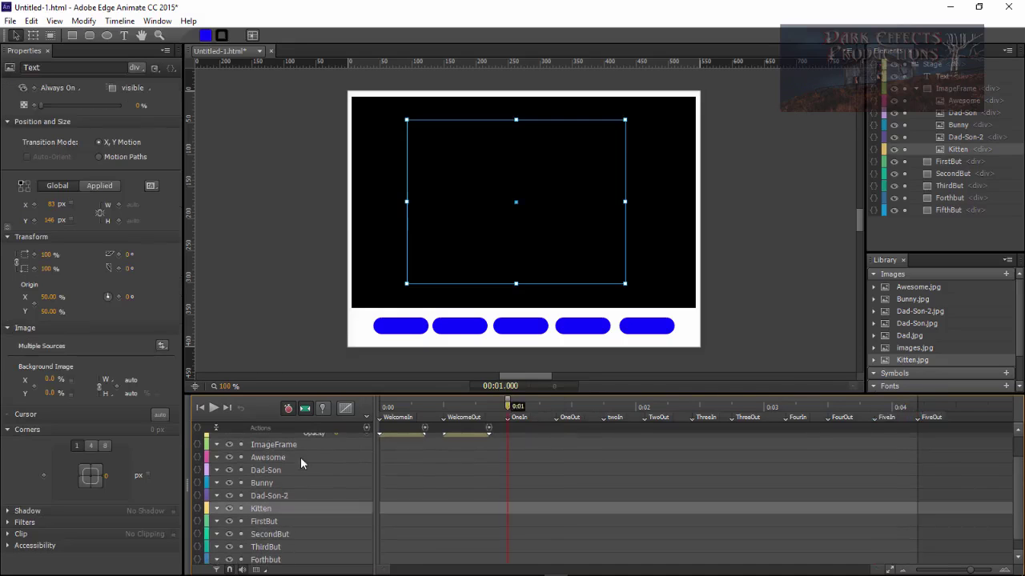
pyautogui.scroll(1, 301, 452)
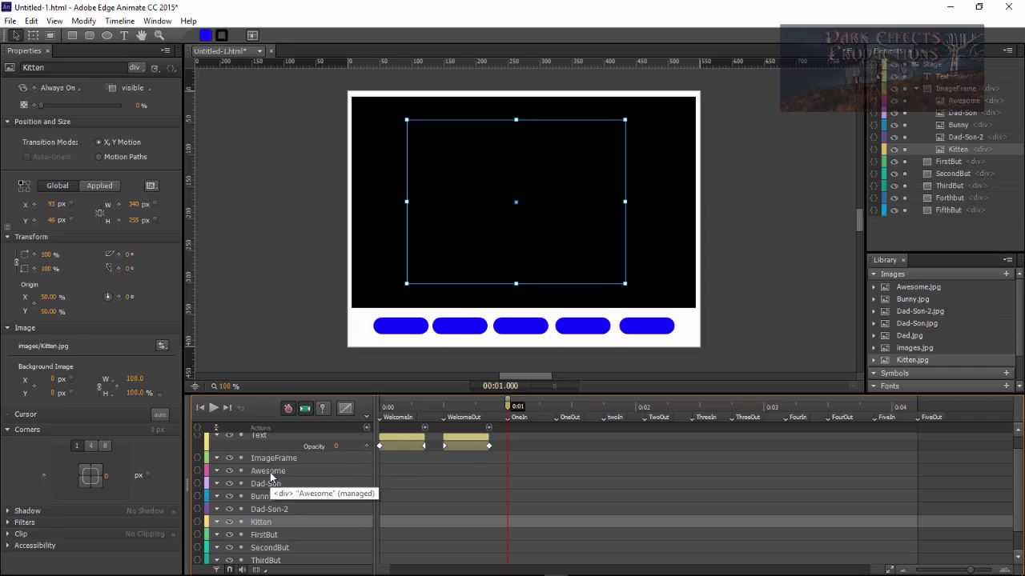
pyautogui.click(269, 473)
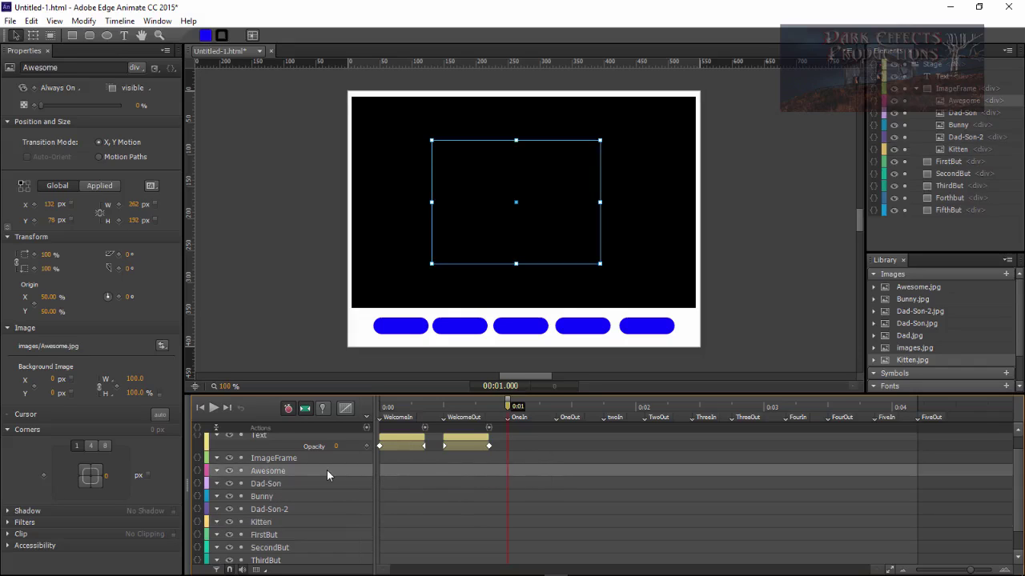
pyautogui.doubleClick(507, 409)
pyautogui.moveTo(508, 409); pyautogui.dragTo(539, 409)
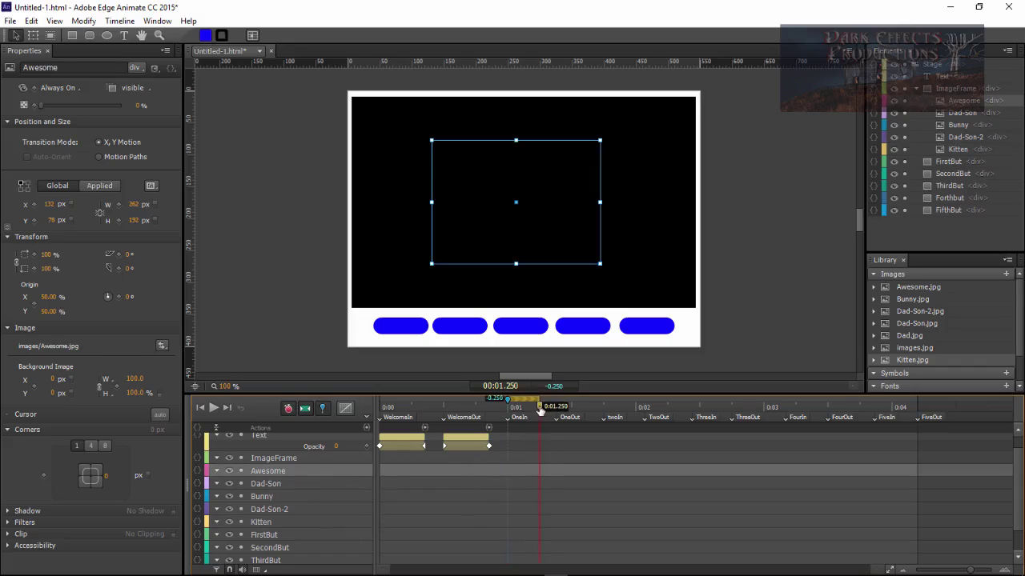
pyautogui.click(139, 105)
pyautogui.press('Return')
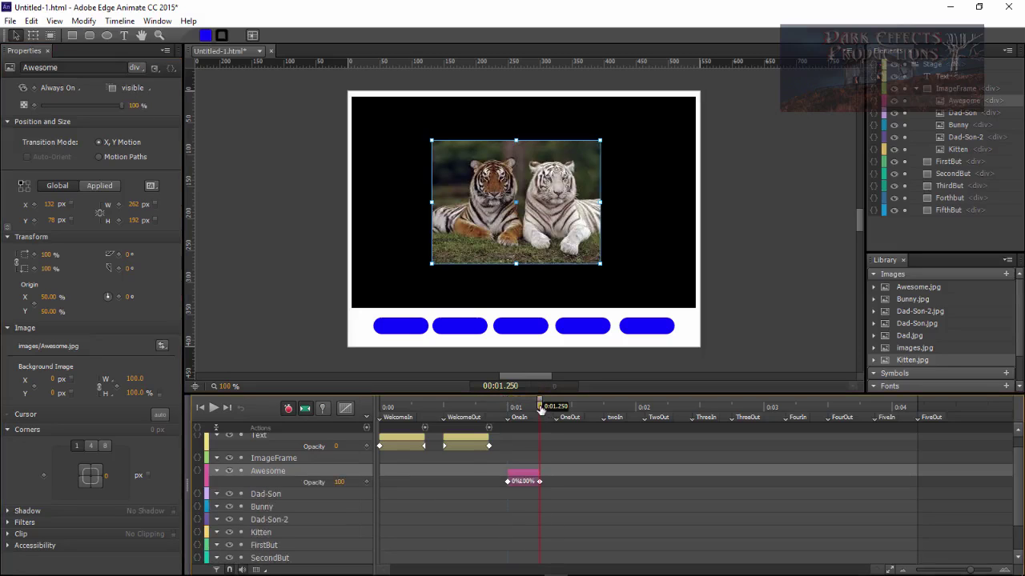
# - Animate FirstBut's background color to red, rgba(255,0,0,1.00), from 1.000 to 1.250 seconds, copying its original blue code first
pyautogui.press('p')
pyautogui.moveTo(541, 408)
pyautogui.mouseDown()
pyautogui.moveTo(509, 410)
pyautogui.moveTo(541, 409)
pyautogui.mouseUp()
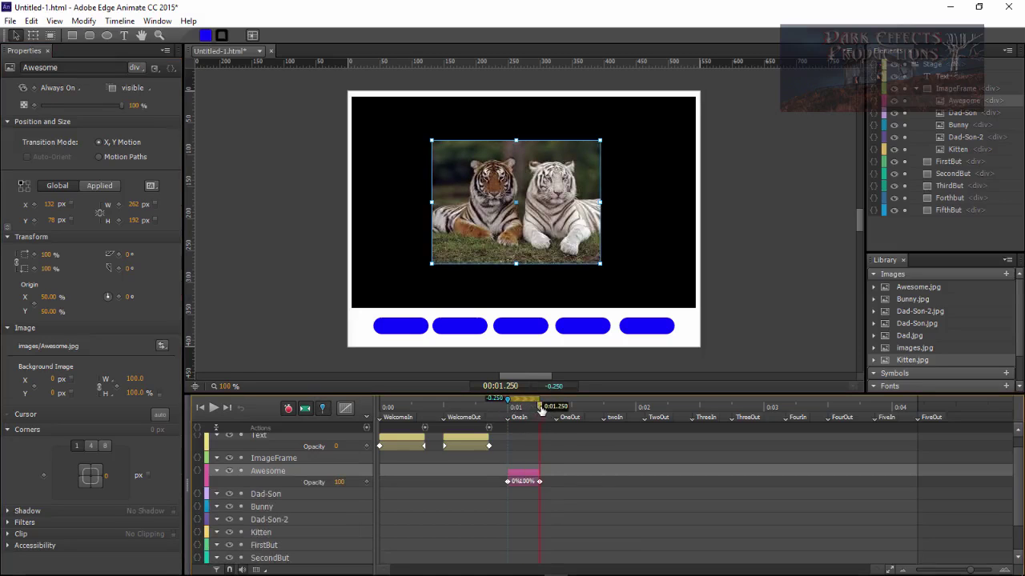
pyautogui.click(280, 545)
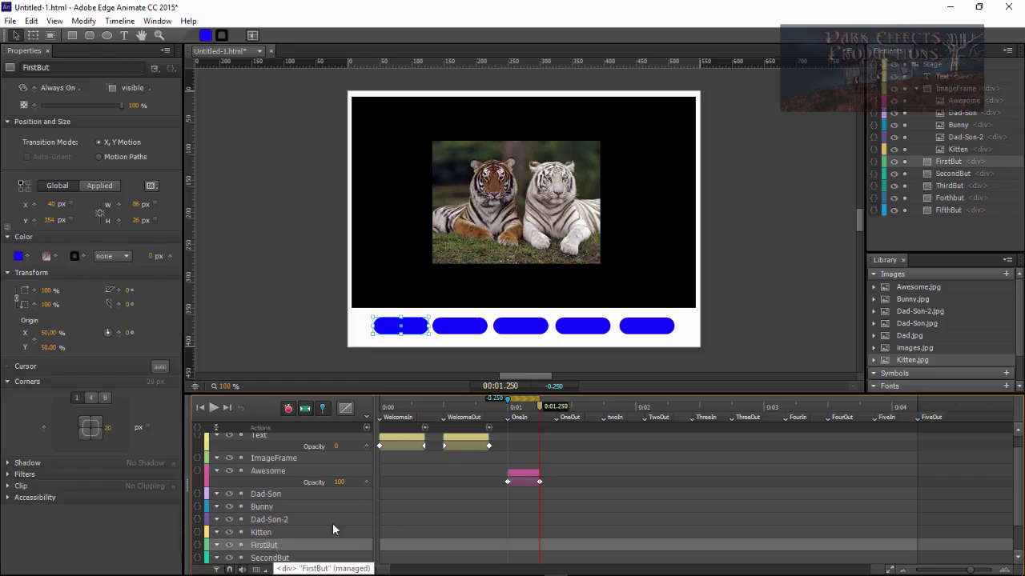
pyautogui.click(18, 256)
pyautogui.hotkey('ctrl', 'c')
pyautogui.moveTo(162, 363); pyautogui.dragTo(186, 258)
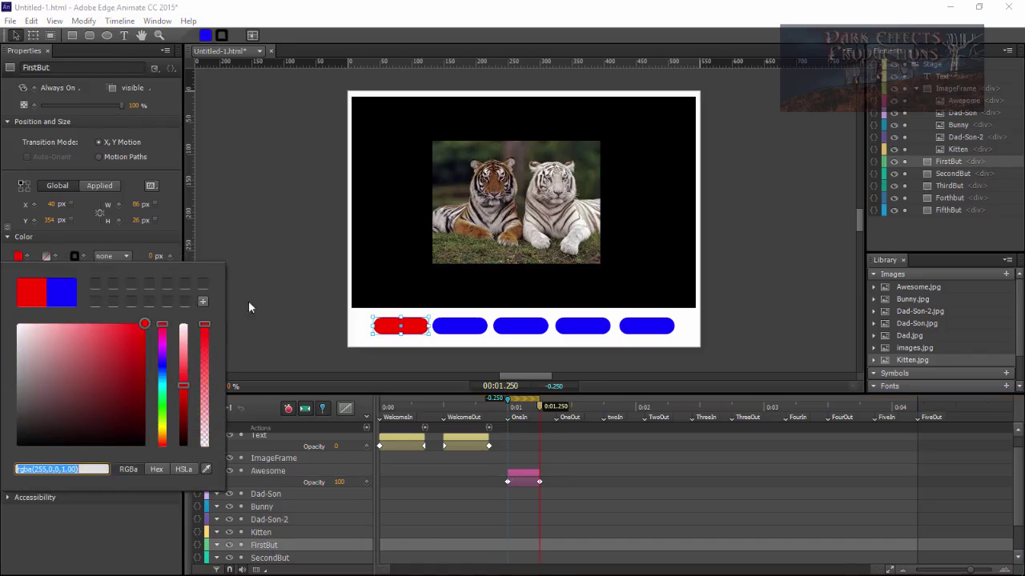
pyautogui.click(287, 299)
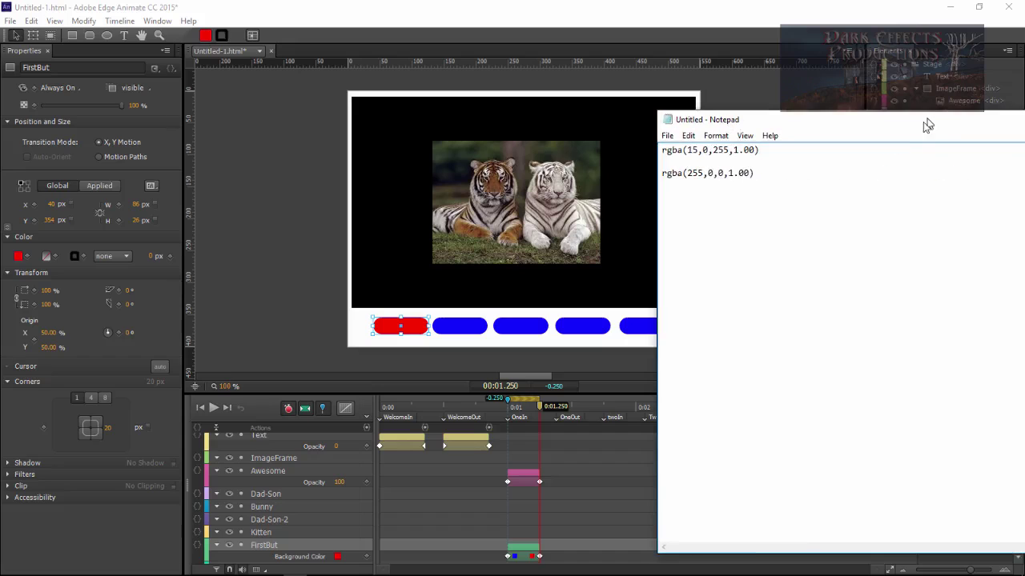
# - Review the blue and red RGBA color codes noted in Notepad, and return to Edge Animate
pyautogui.click(671, 151)
pyautogui.keyDown('shift'); pyautogui.click(789, 154); pyautogui.keyUp('shift')
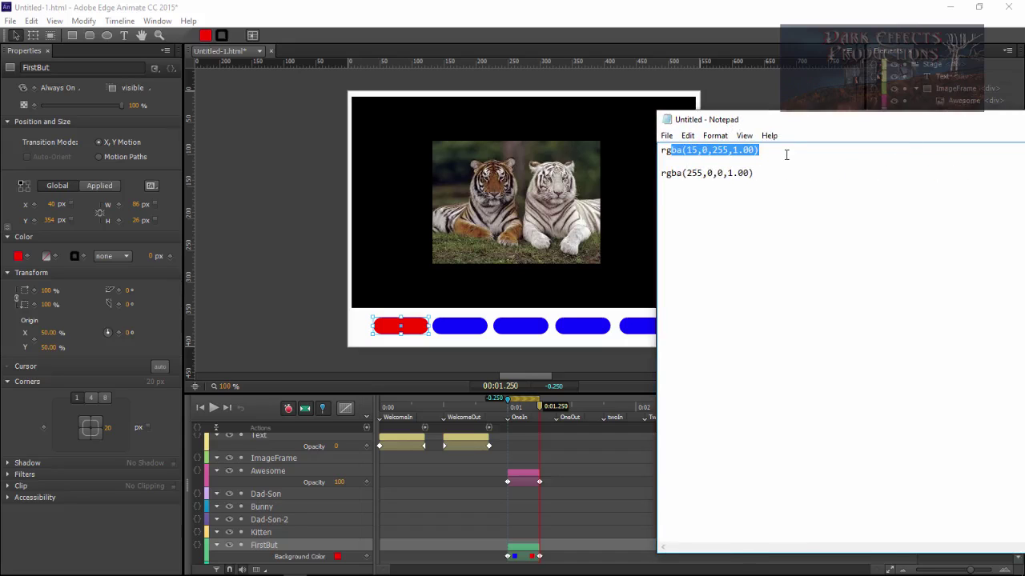
pyautogui.click(671, 174)
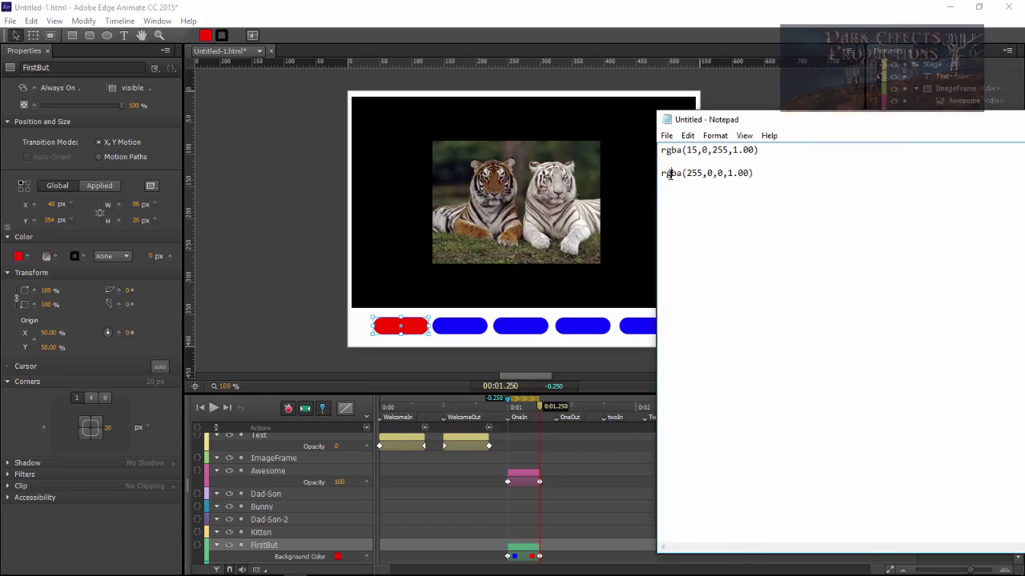
pyautogui.keyDown('shift'); pyautogui.click(774, 172); pyautogui.keyUp('shift')
pyautogui.hotkey('alt', 'Tab')
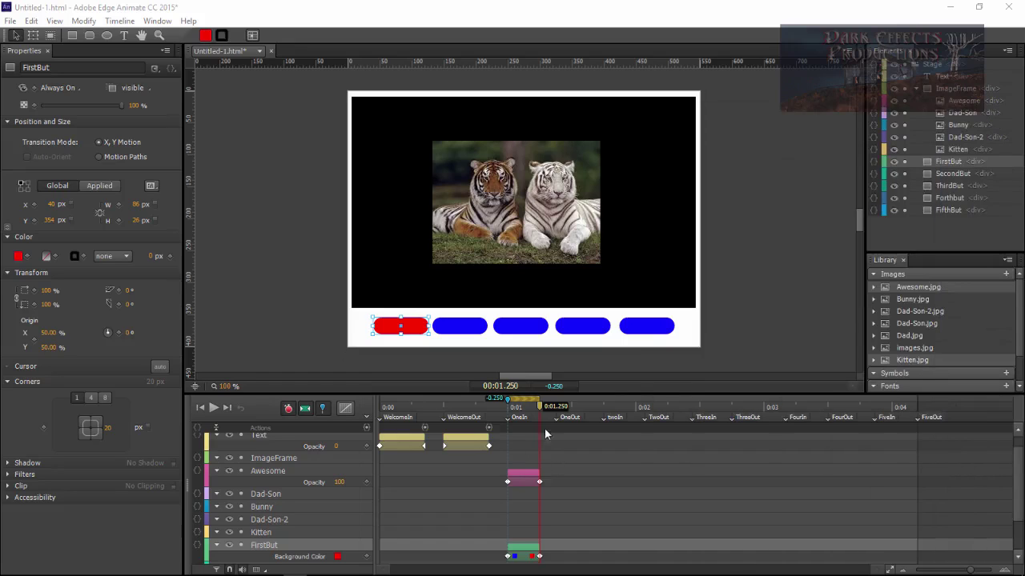
# - Animate FirstBut's background color back to blue, rgba(15,0,255,1.00), from the OneOut label at 1.380 to 1.625 seconds
pyautogui.moveTo(540, 409); pyautogui.dragTo(588, 409)
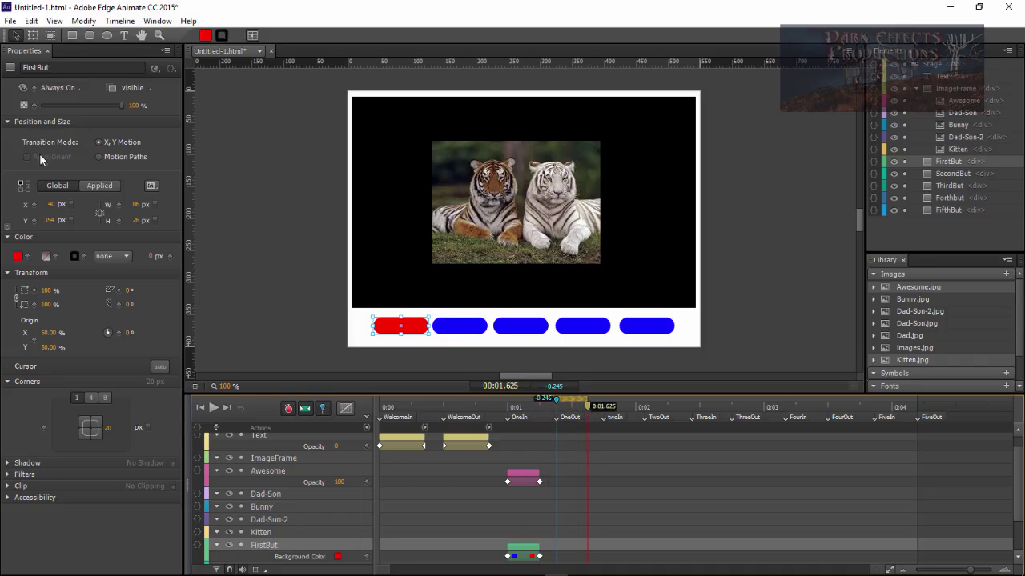
pyautogui.click(19, 259)
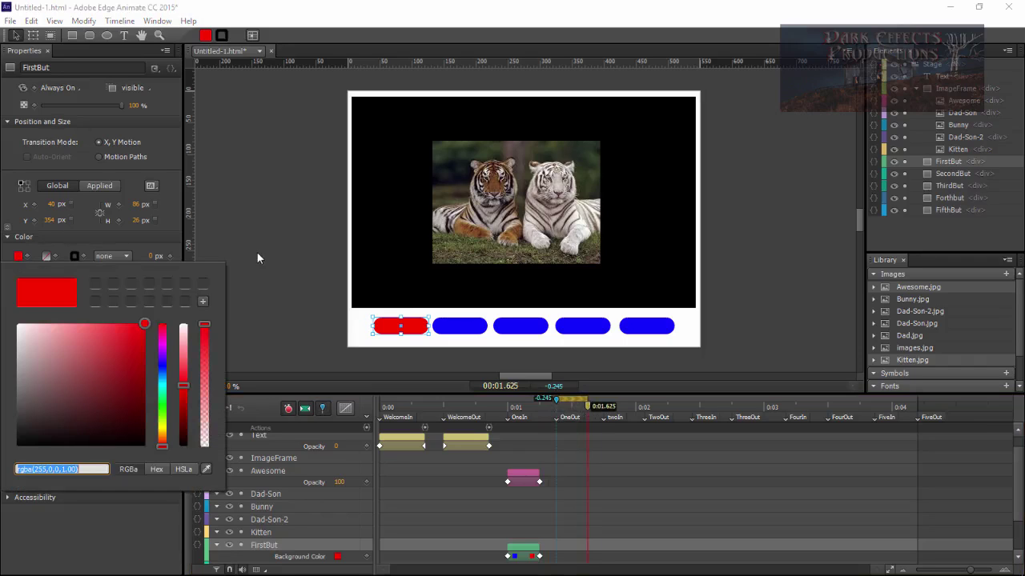
pyautogui.hotkey('ctrl', 'v')
pyautogui.click(267, 278)
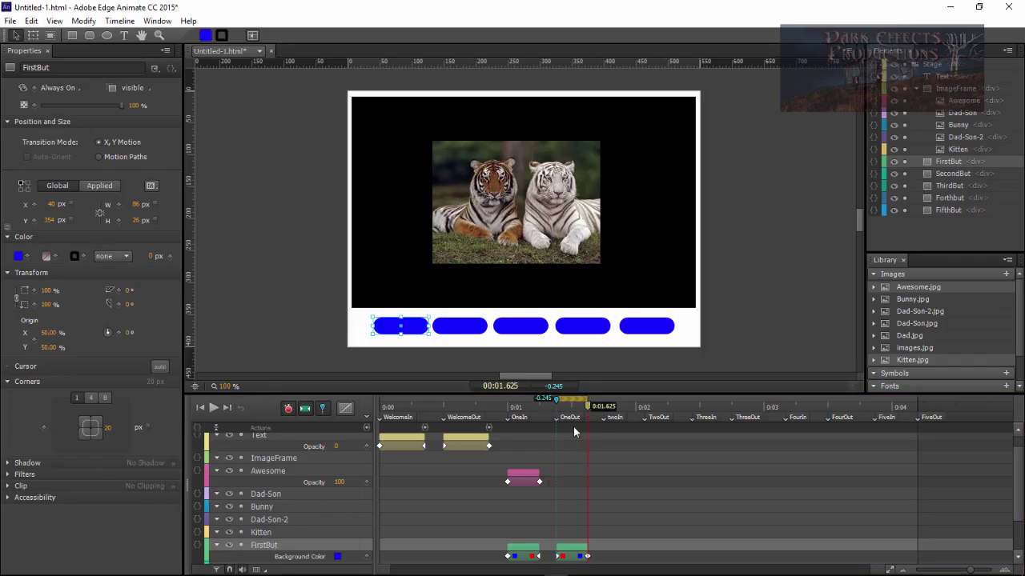
# - Fade the Awesome image out to 0% opacity over the same span up to 1.625 seconds, and turn the pin off
pyautogui.click(301, 472)
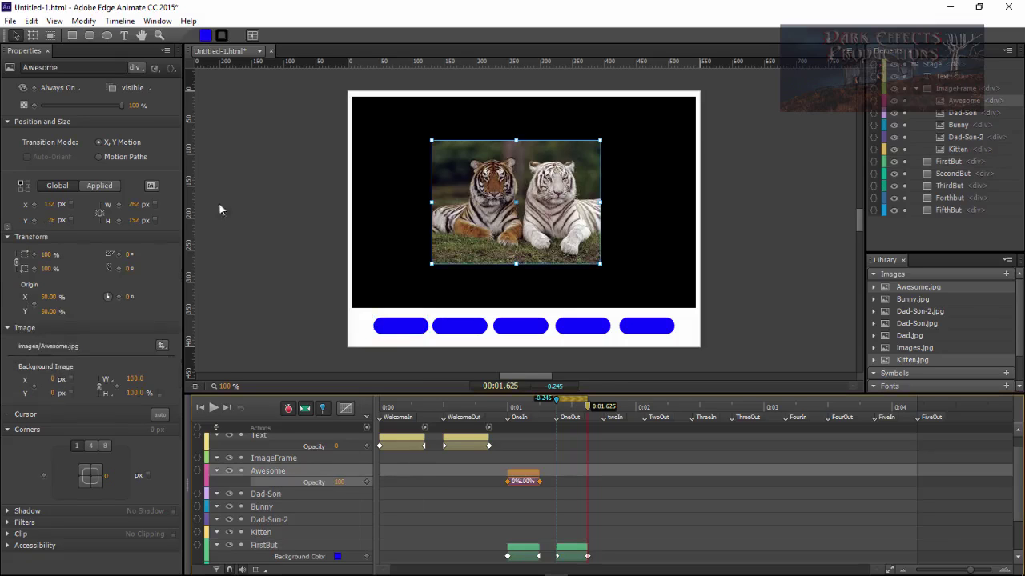
pyautogui.click(136, 106)
pyautogui.write('0')
pyautogui.press('Return')
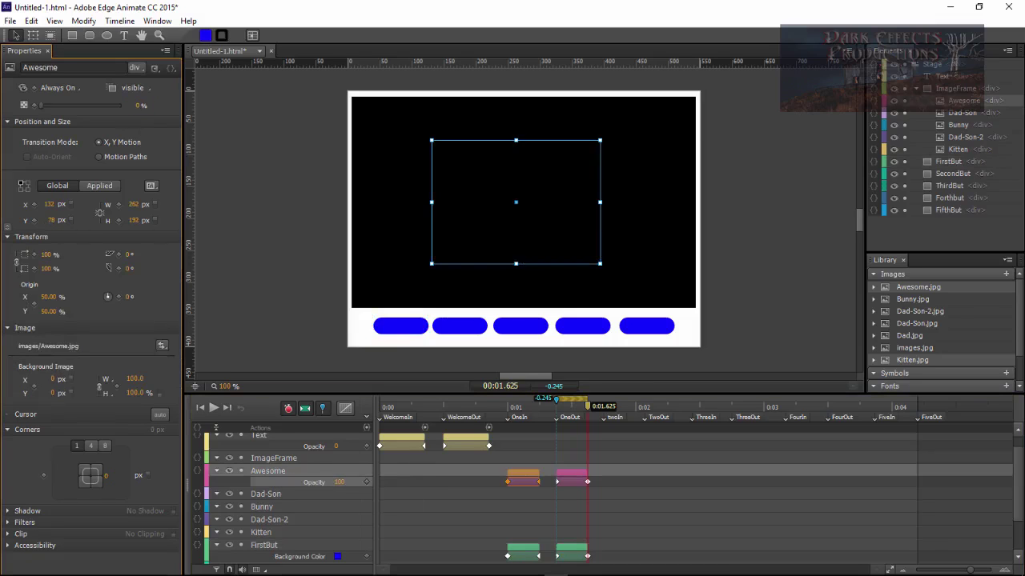
pyautogui.doubleClick(589, 410)
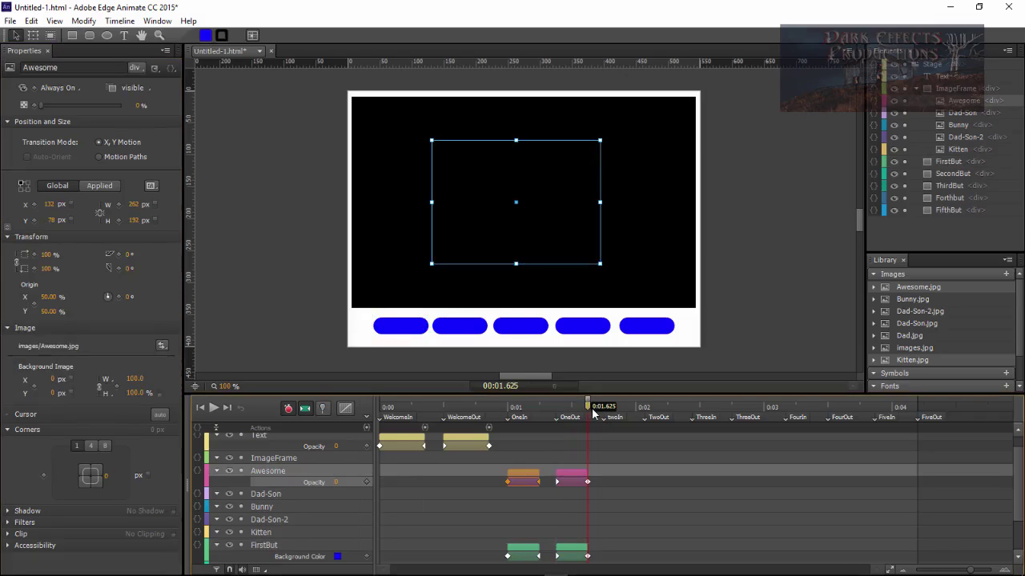
# - Move the playhead to 1.750 seconds and correct the label there to TwoIn
pyautogui.moveTo(589, 406)
pyautogui.mouseDown()
pyautogui.moveTo(611, 408)
pyautogui.moveTo(606, 417)
pyautogui.mouseUp()
pyautogui.doubleClick(618, 419)
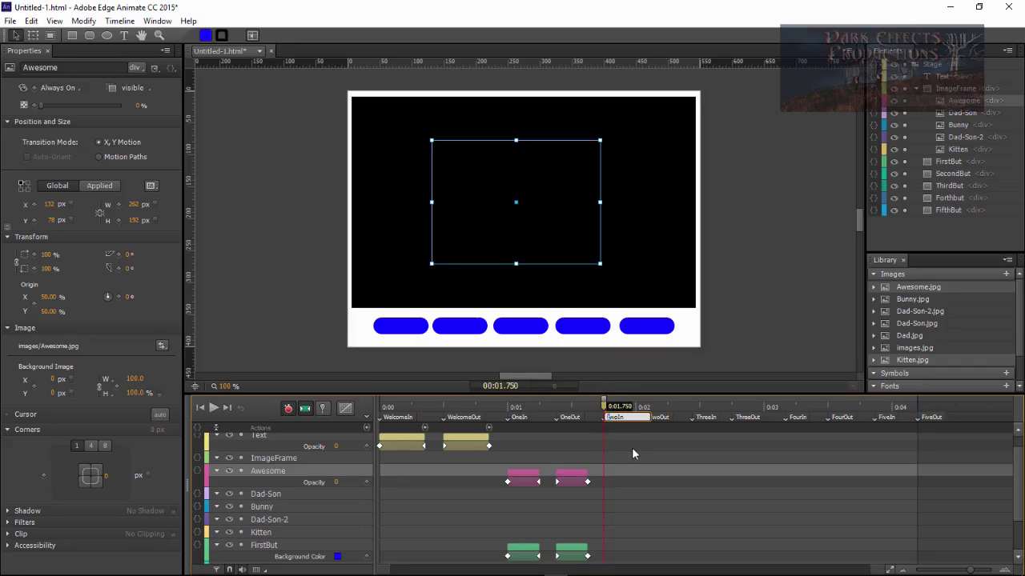
pyautogui.click(621, 436)
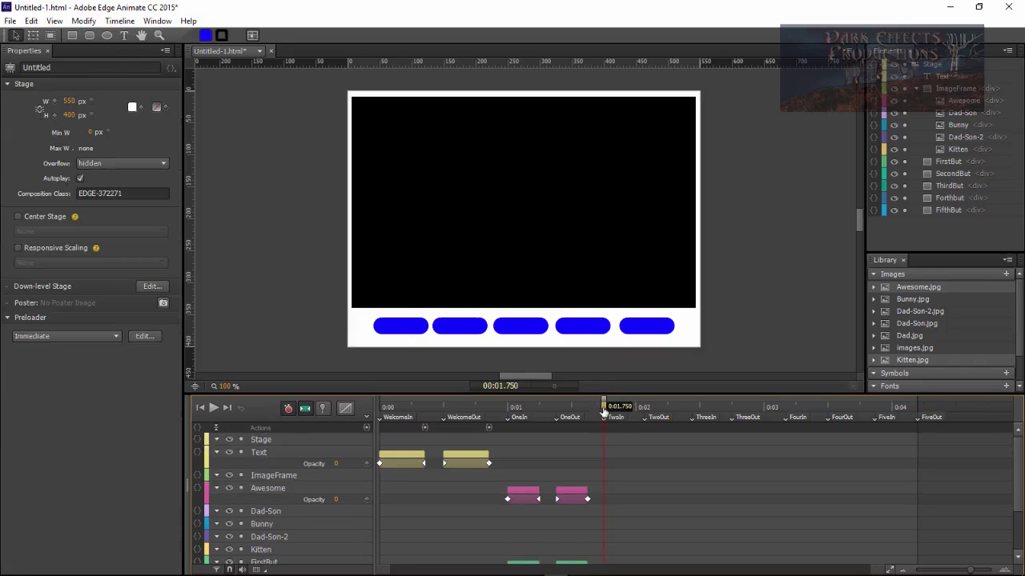
# - Fade the Bunny image in to 100% opacity between the TwoIn label at 1.750 and 2.000 seconds
pyautogui.press('p')
pyautogui.moveTo(603, 406); pyautogui.dragTo(632, 410)
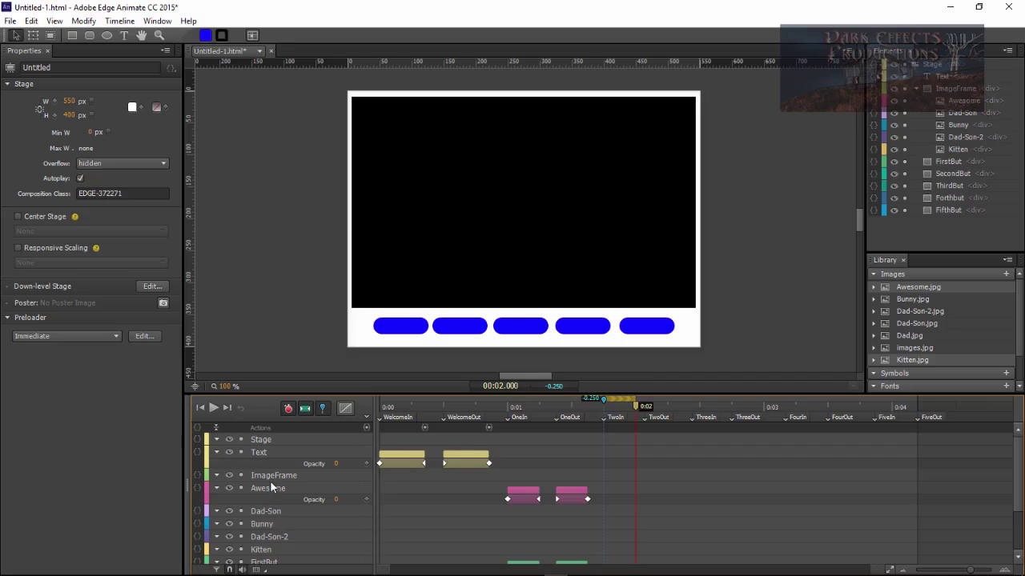
pyautogui.click(266, 512)
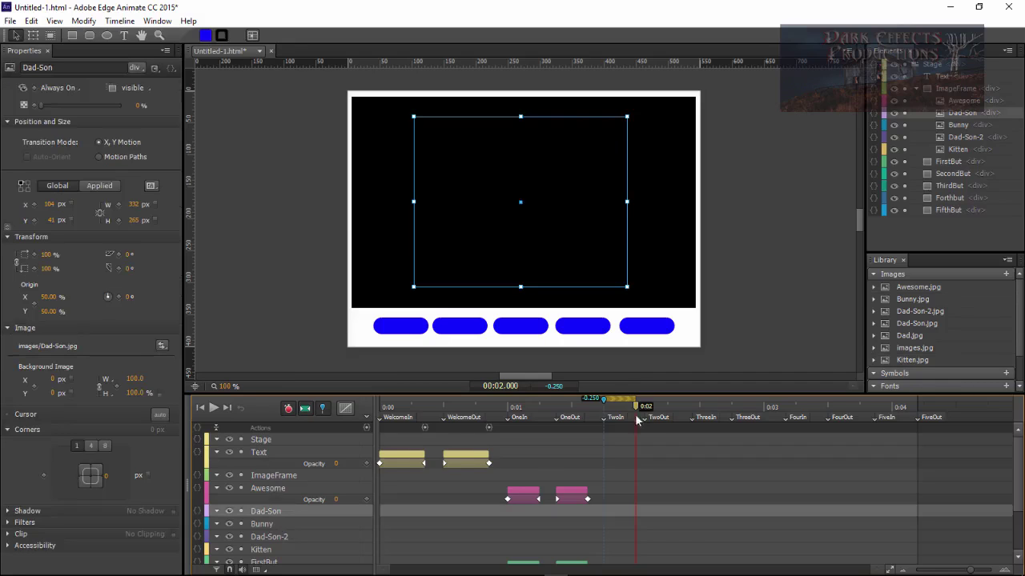
pyautogui.click(264, 524)
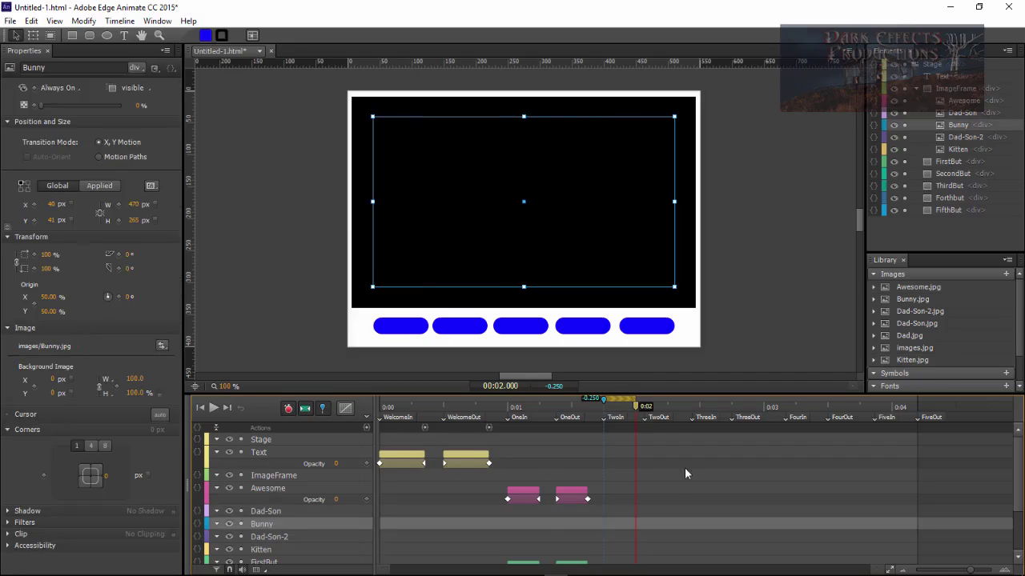
pyautogui.click(138, 105)
pyautogui.write('100')
pyautogui.press('Return')
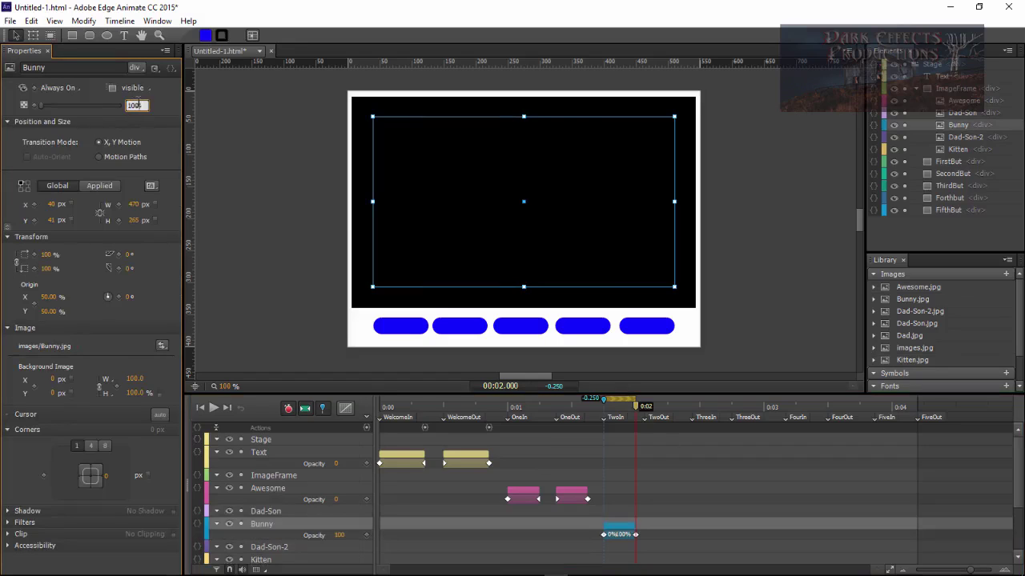
pyautogui.scroll(-3, 669, 510)
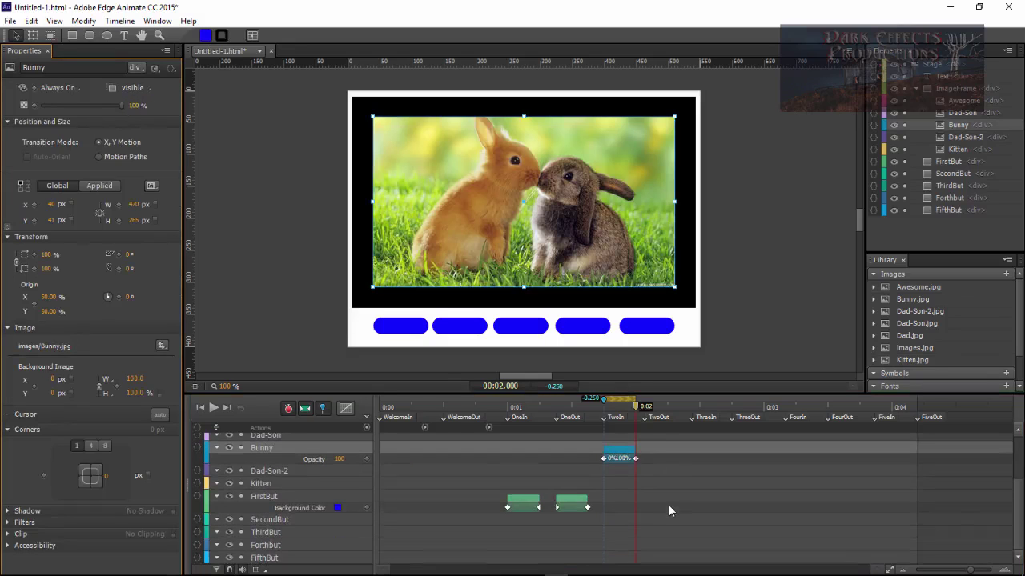
# - Animate SecondBut's background color to red, rgba(255,0,0,1.00), from the TwoIn label at 1.750 to 2.000 seconds
pyautogui.click(260, 520)
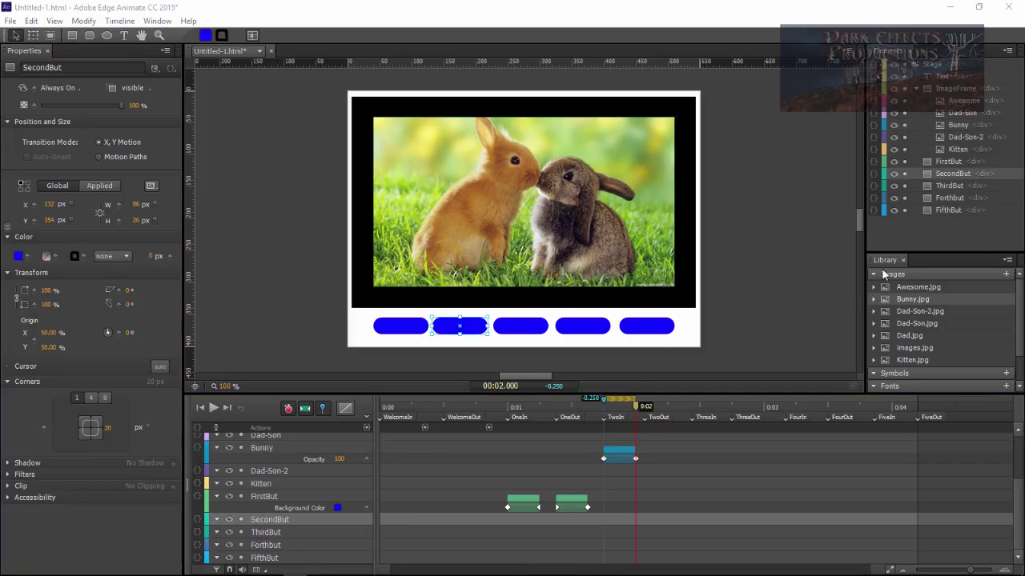
pyautogui.click(18, 256)
pyautogui.write('rgba(255,0,0,1.00)')
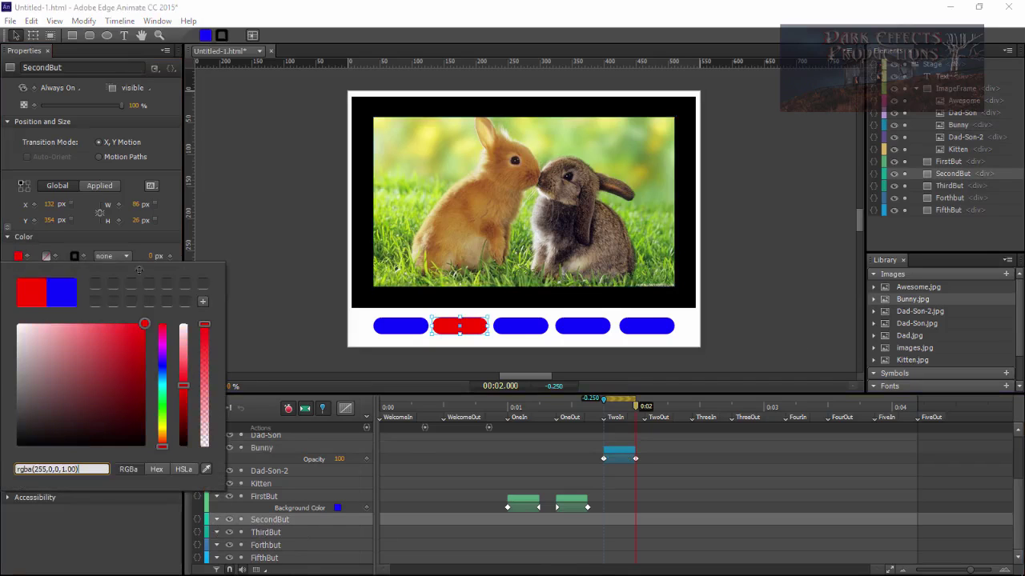
pyautogui.click(273, 304)
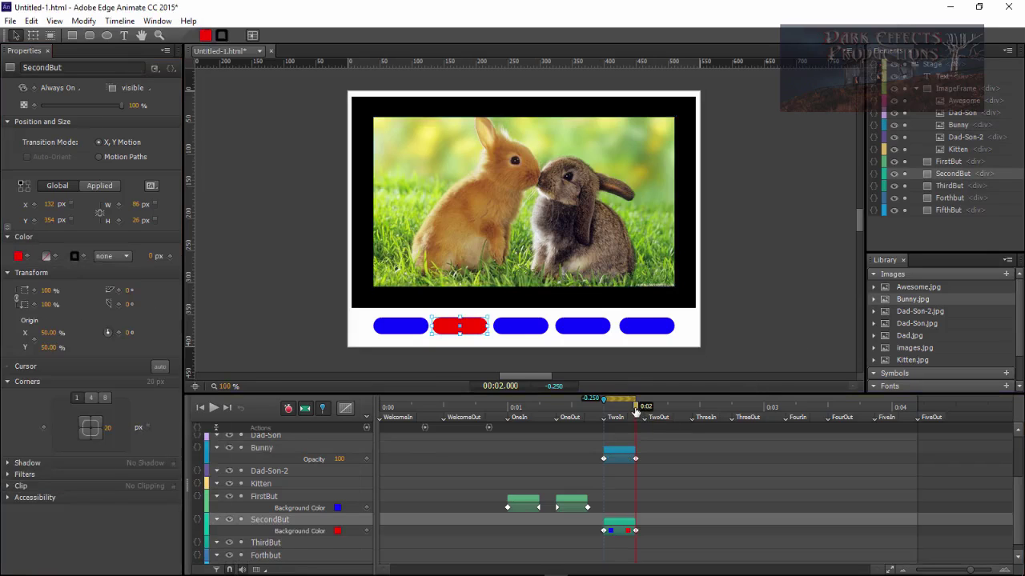
# - Try to animate SecondBut's background color back to blue, rgba(15,0,255,1.00), from the TwoOut label to 2.310 seconds
pyautogui.moveTo(637, 411); pyautogui.dragTo(674, 408)
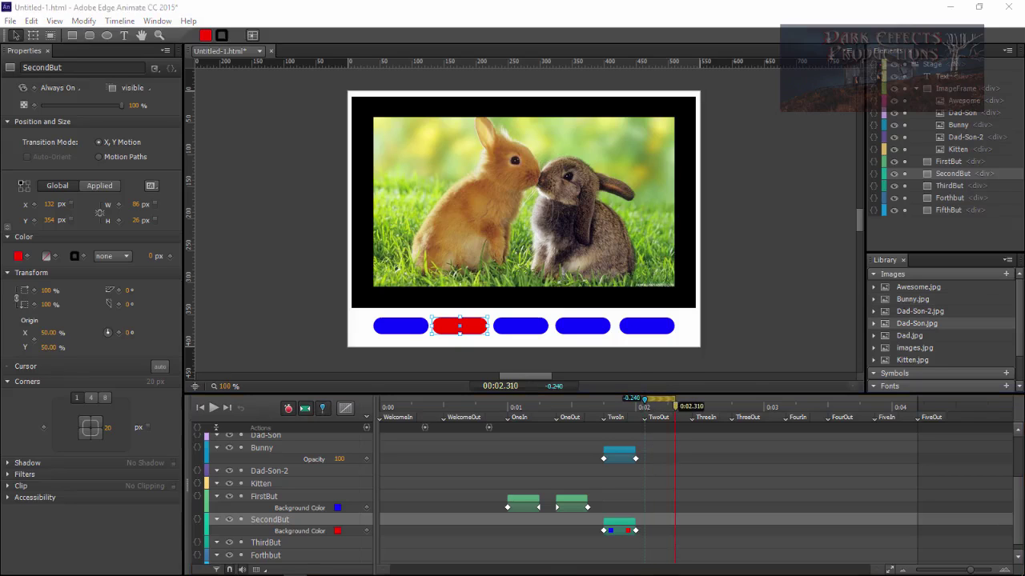
pyautogui.click(18, 257)
pyautogui.write('rgba(15,0,255,1.00)')
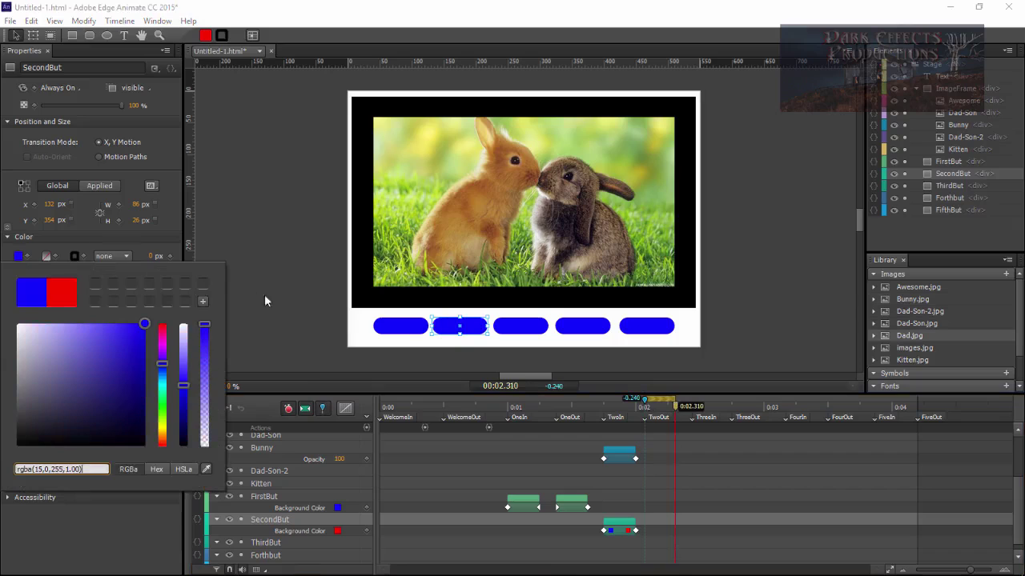
# - Fade the Bunny image out to 0% opacity from the TwoOut label at 2.070 to 2.295 seconds
pyautogui.click(674, 414)
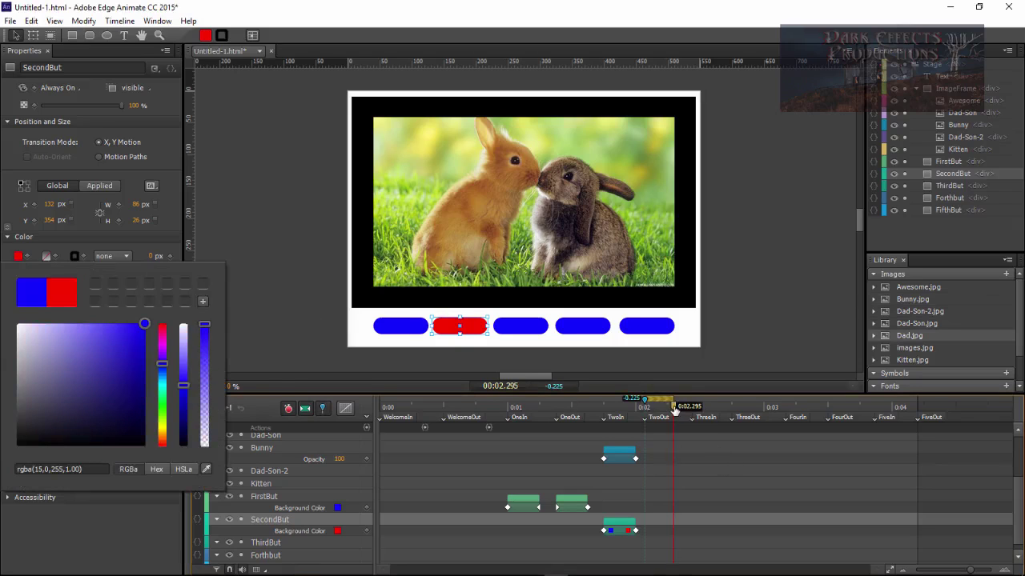
pyautogui.click(731, 348)
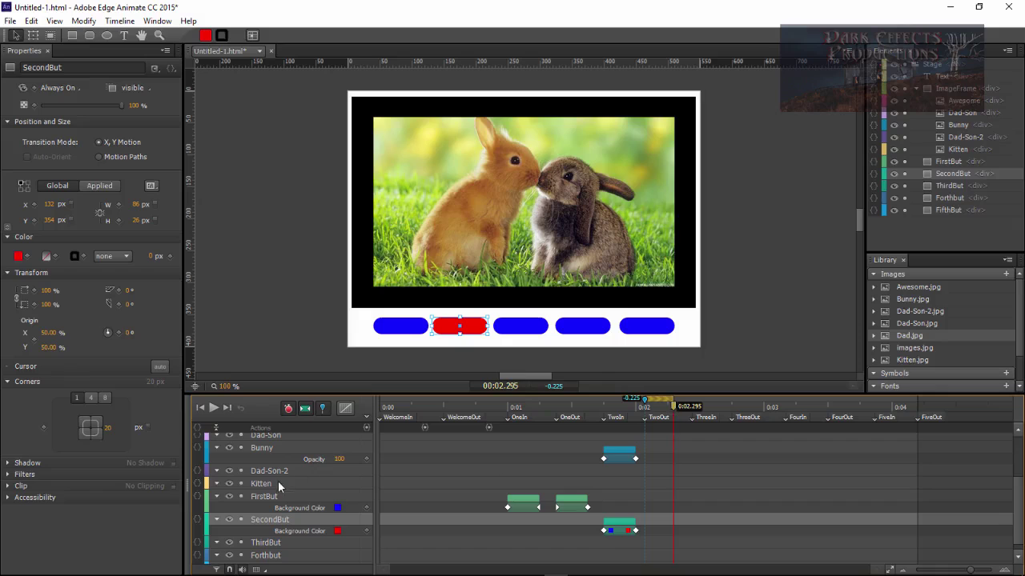
pyautogui.click(266, 447)
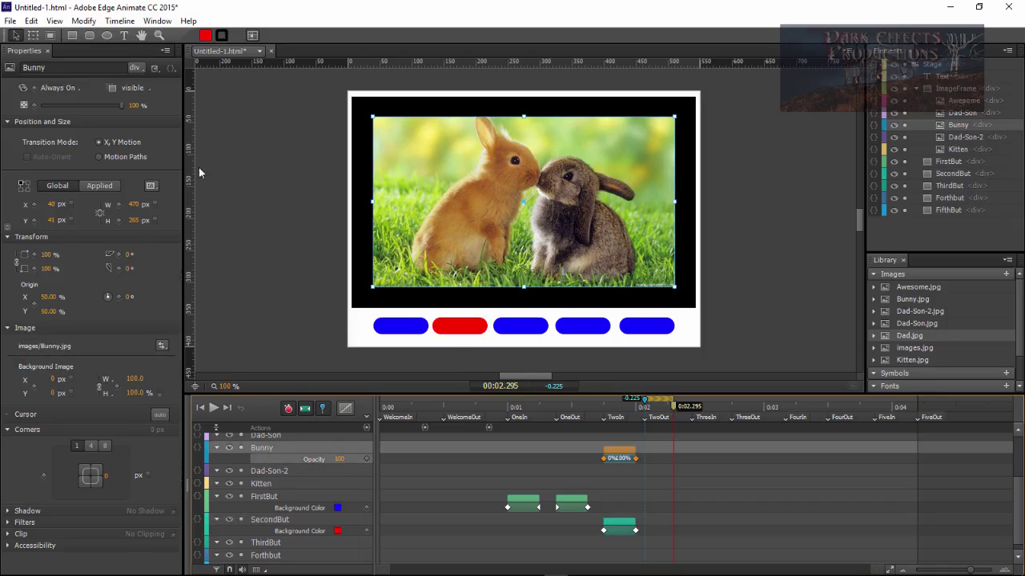
pyautogui.click(134, 105)
pyautogui.write('0')
pyautogui.press('Return')
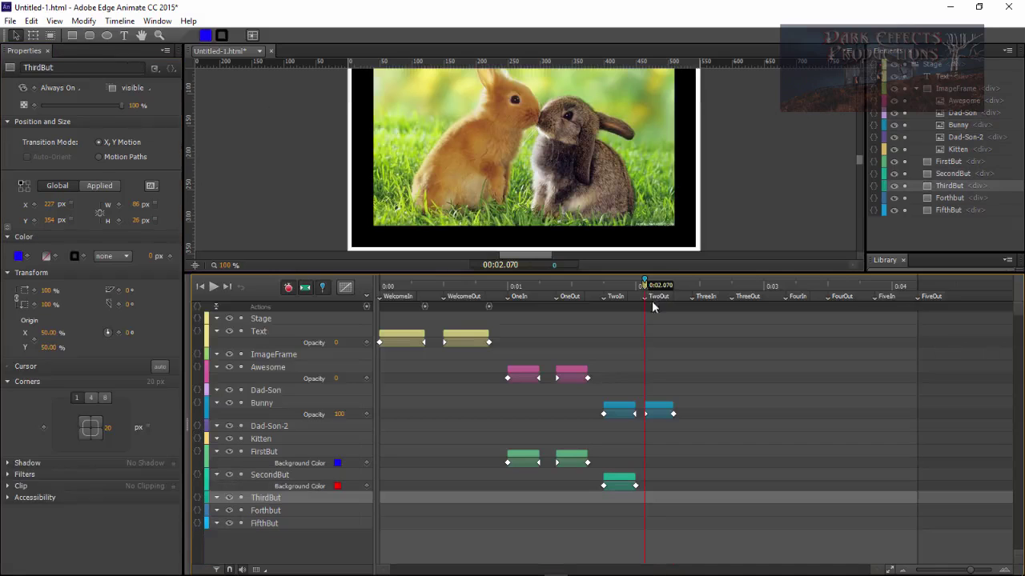
# - Animate SecondBut's background color to blue, rgba(15,0,255,1.00), from 2.070 to 2.295 seconds, and turn the pin off
pyautogui.moveTo(645, 285); pyautogui.dragTo(673, 286)
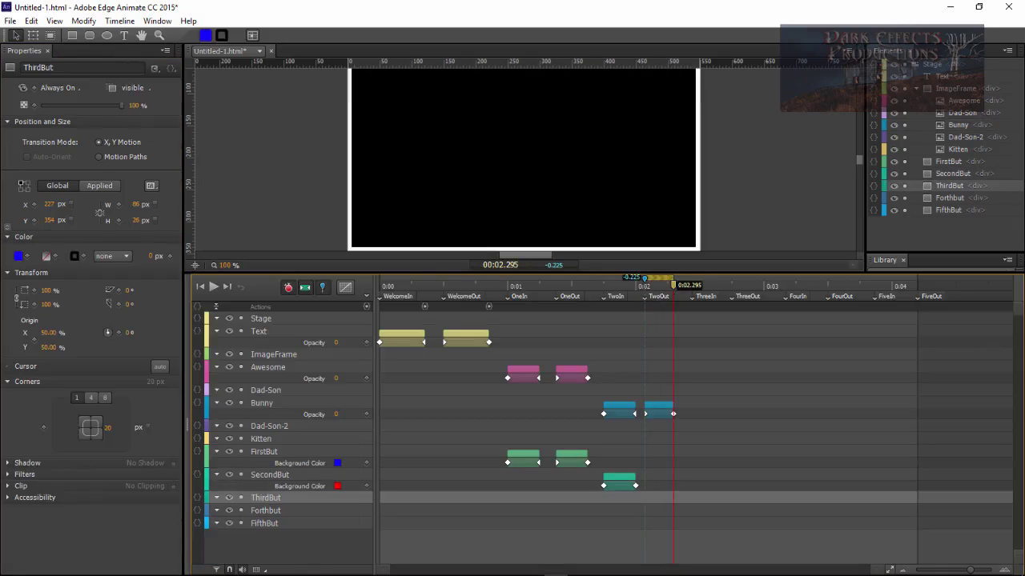
pyautogui.click(274, 477)
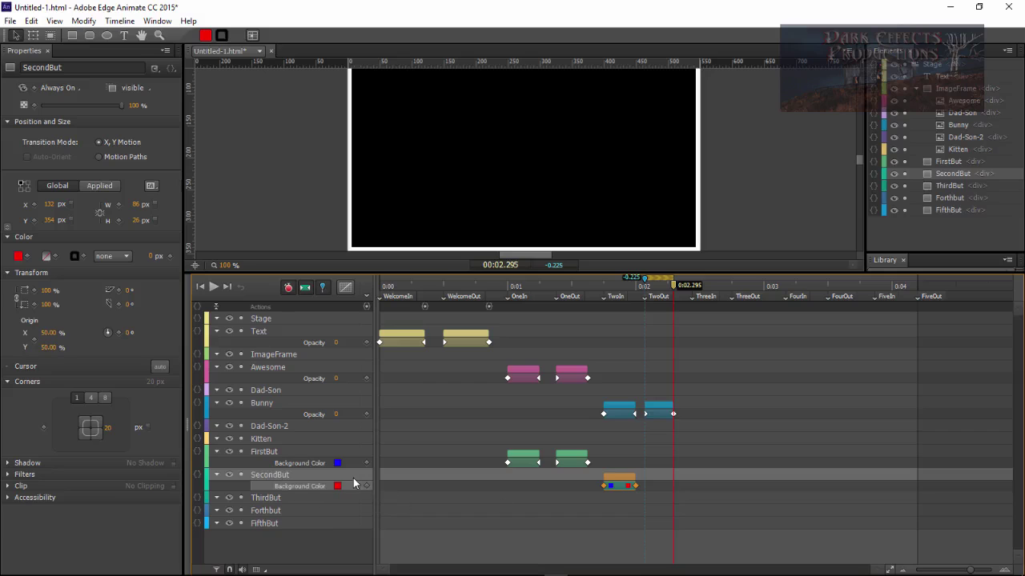
pyautogui.click(19, 257)
pyautogui.write('rgba(0,0,255,1.00)')
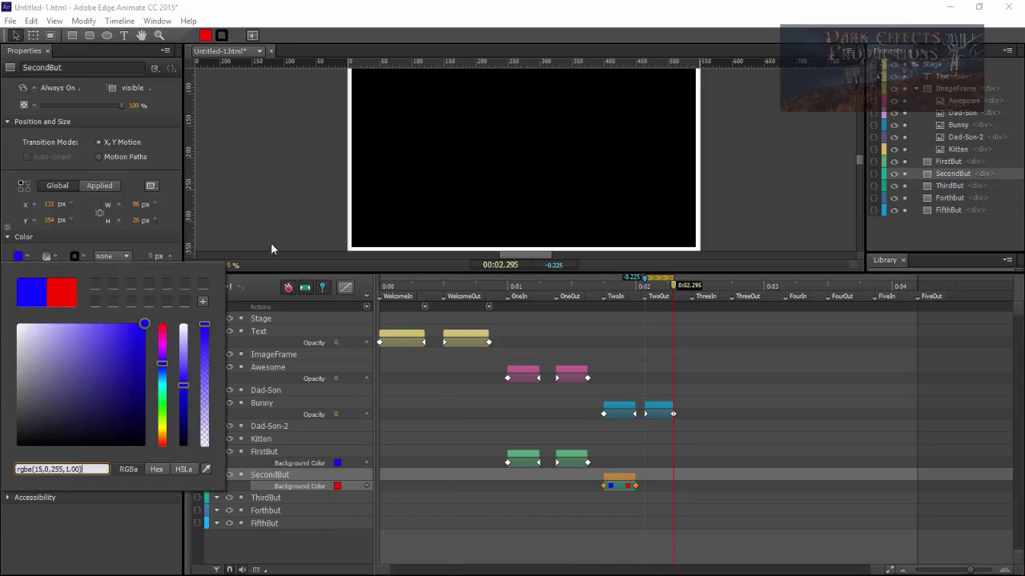
pyautogui.click(282, 221)
pyautogui.doubleClick(673, 286)
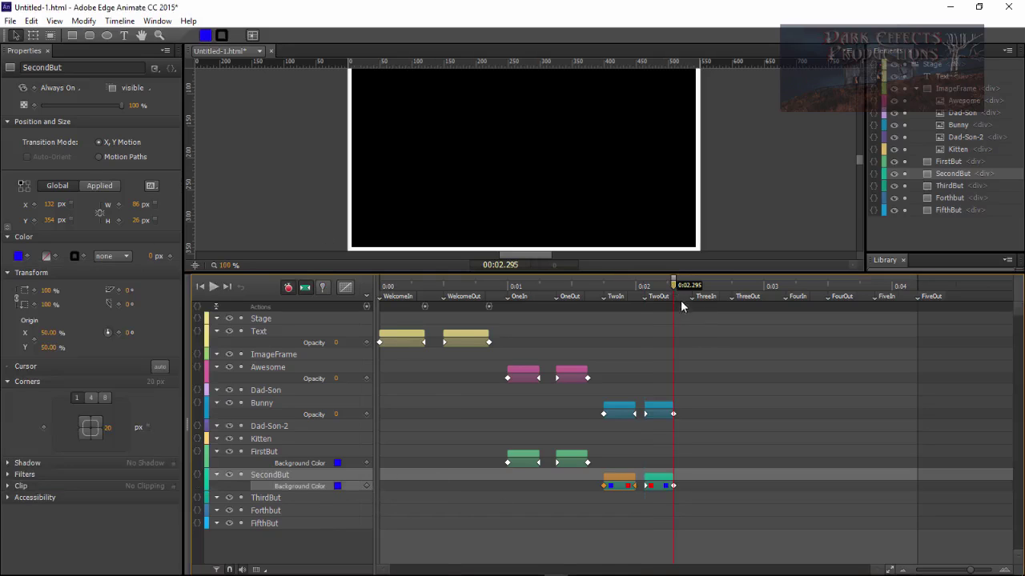
# - Animate ThirdBut's background color to red from the ThreeIn label at 2.440 to 2.645 seconds
pyautogui.moveTo(674, 290); pyautogui.dragTo(718, 288)
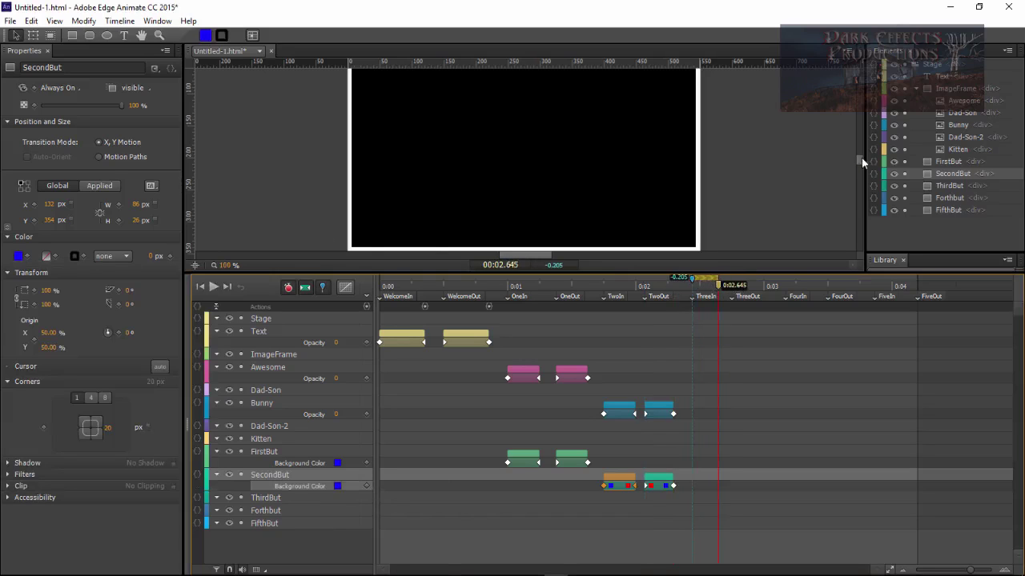
pyautogui.click(268, 499)
pyautogui.click(18, 256)
# - Fade the Dad-Son-2 image in to 100% opacity over the same ThreeIn span, and turn the pin off
pyautogui.click(271, 429)
pyautogui.moveTo(43, 106); pyautogui.dragTo(121, 105)
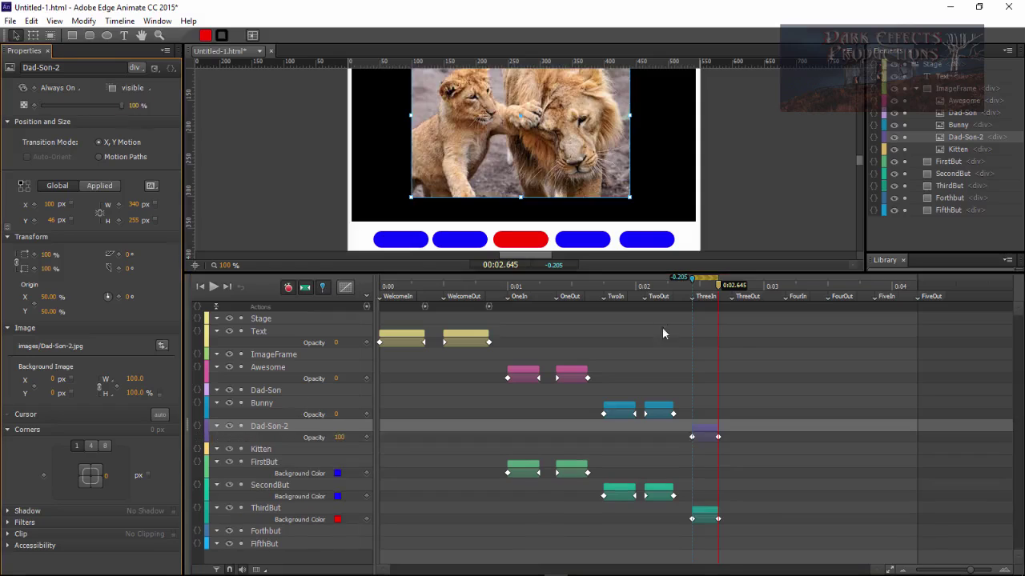
pyautogui.press('p')
# - Fade the Dad-Son-2 image out to 0% opacity from the ThreeOut label at 2.750 to 3.000 seconds
pyautogui.moveTo(719, 287); pyautogui.dragTo(732, 286)
pyautogui.press('p')
pyautogui.moveTo(732, 287); pyautogui.dragTo(764, 289)
pyautogui.moveTo(121, 106); pyautogui.dragTo(42, 106)
# - Animate ThirdBut's background color back to blue over the same ThreeOut span up to 3.000 seconds
pyautogui.click(273, 515)
pyautogui.click(19, 256)
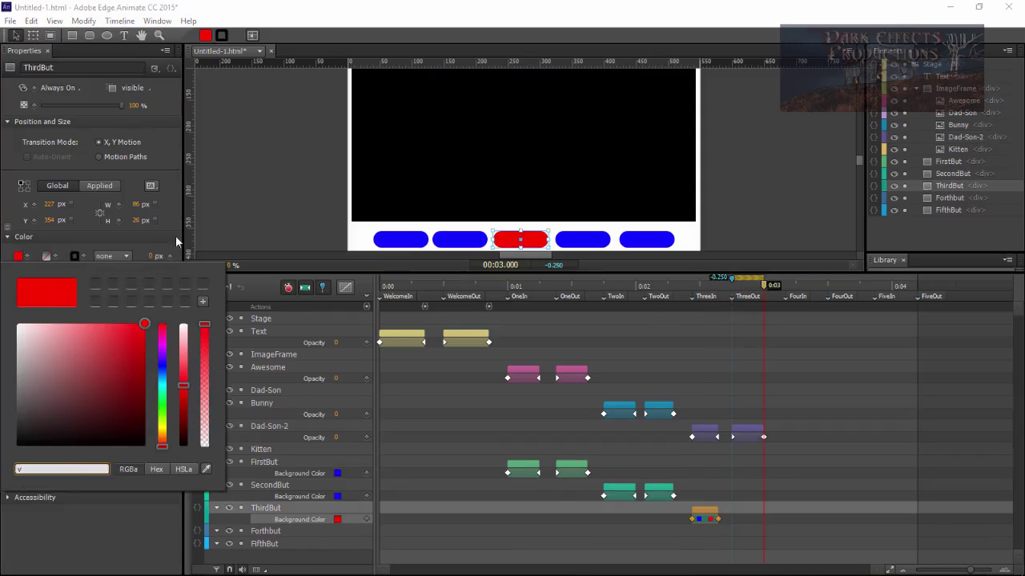
pyautogui.write('blue')
# - Animate Forthbut's background color to red from the FourIn label at 3.170 to 3.360 seconds
pyautogui.moveTo(764, 286); pyautogui.dragTo(786, 286)
pyautogui.press('p')
pyautogui.moveTo(786, 287); pyautogui.dragTo(810, 288)
pyautogui.click(265, 532)
pyautogui.click(18, 256)
# - Reorder the images inside ImageFrame so that Dad-Son sits between Dad-Son-2 and Kitten
pyautogui.click(269, 392)
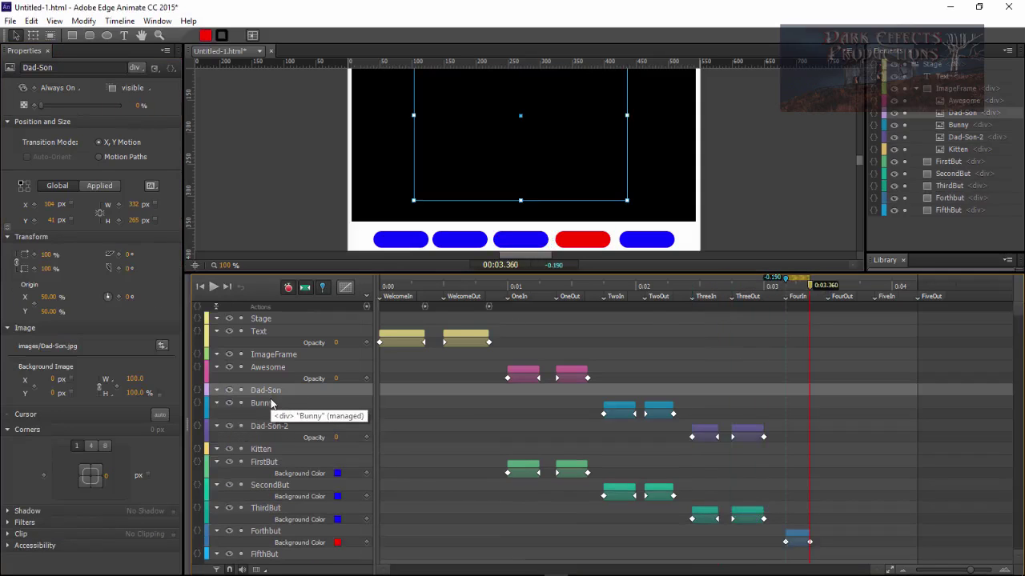
pyautogui.click(963, 114)
pyautogui.moveTo(966, 148); pyautogui.dragTo(967, 150)
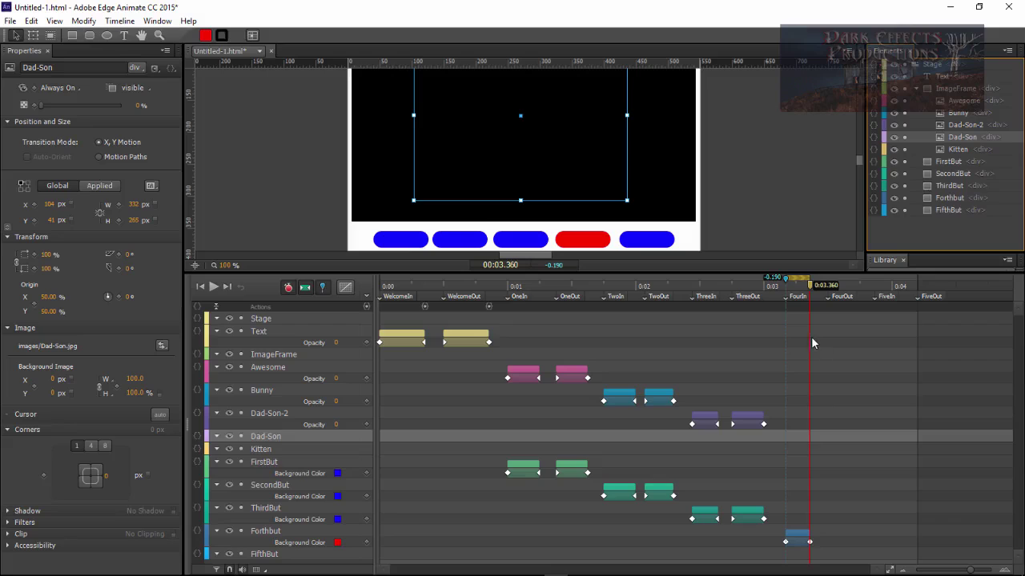
# - Fade the Dad-Son image in to 100% opacity over the FourIn span up to 3.360 seconds, and turn the pin off
pyautogui.click(274, 437)
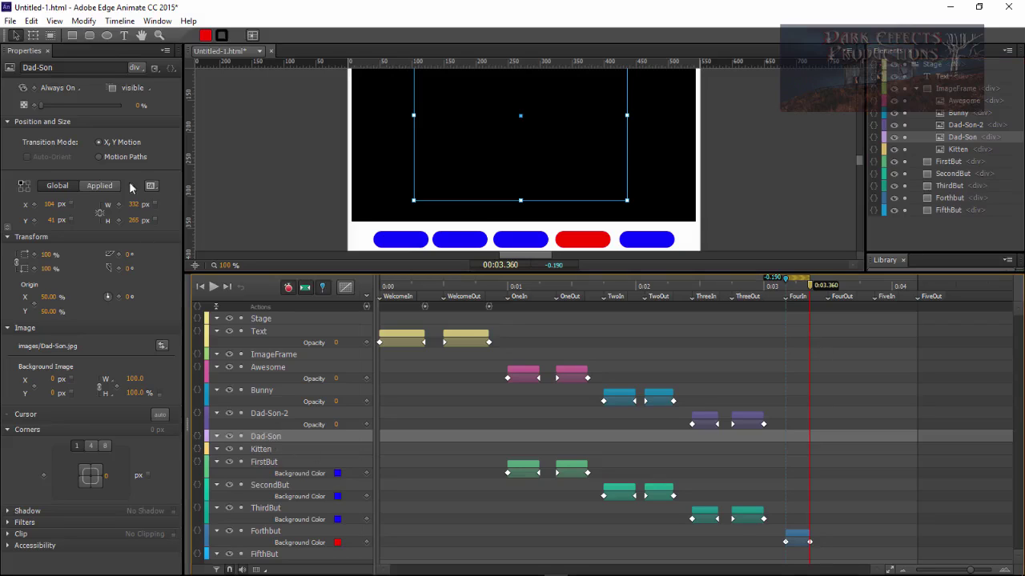
pyautogui.click(139, 106)
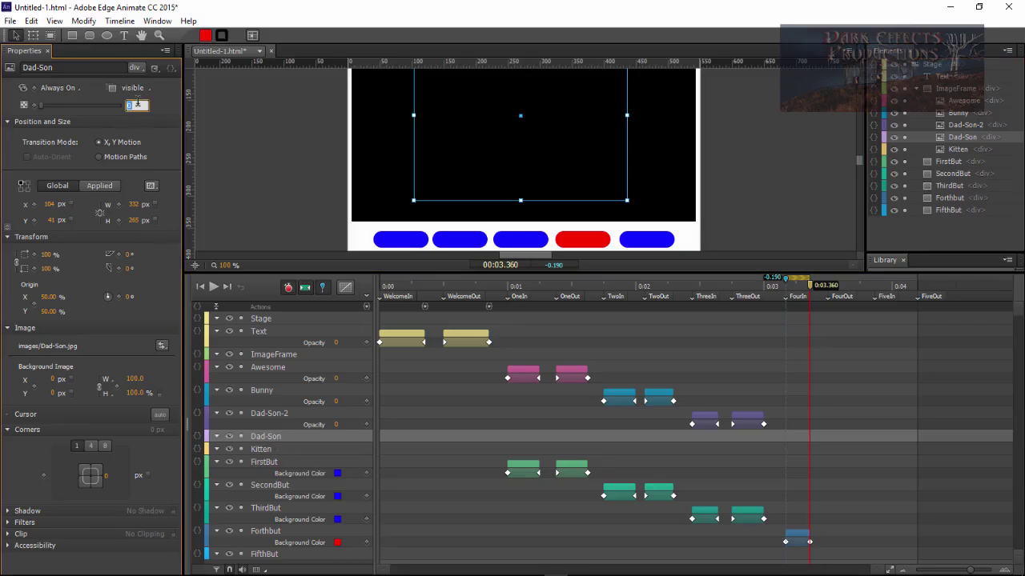
pyautogui.write('100')
pyautogui.press('Return')
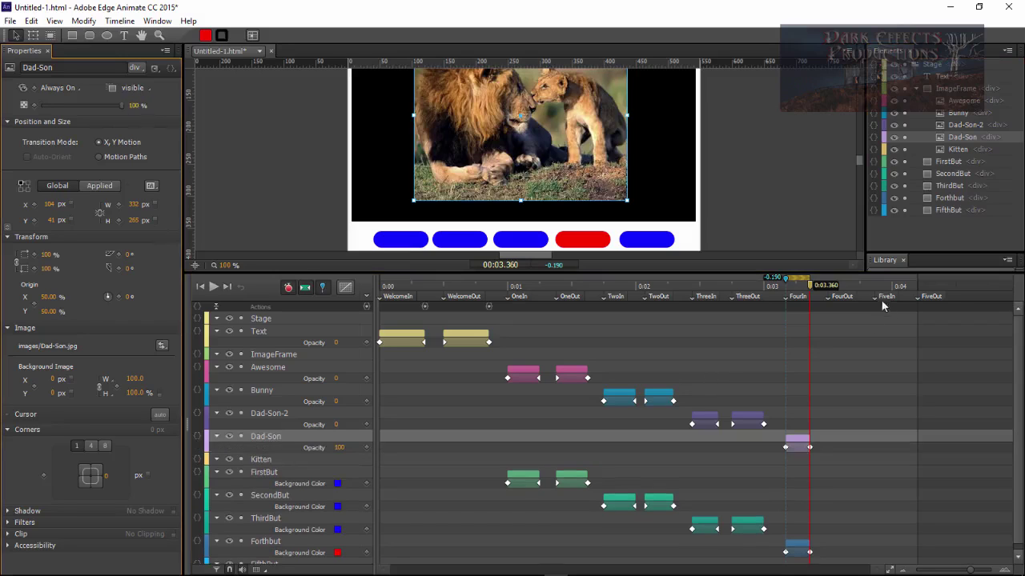
pyautogui.doubleClick(809, 288)
# - Fade the Dad-Son image out to 0% opacity from the FourOut label at 3.500 to 3.750 seconds
pyautogui.click(828, 288)
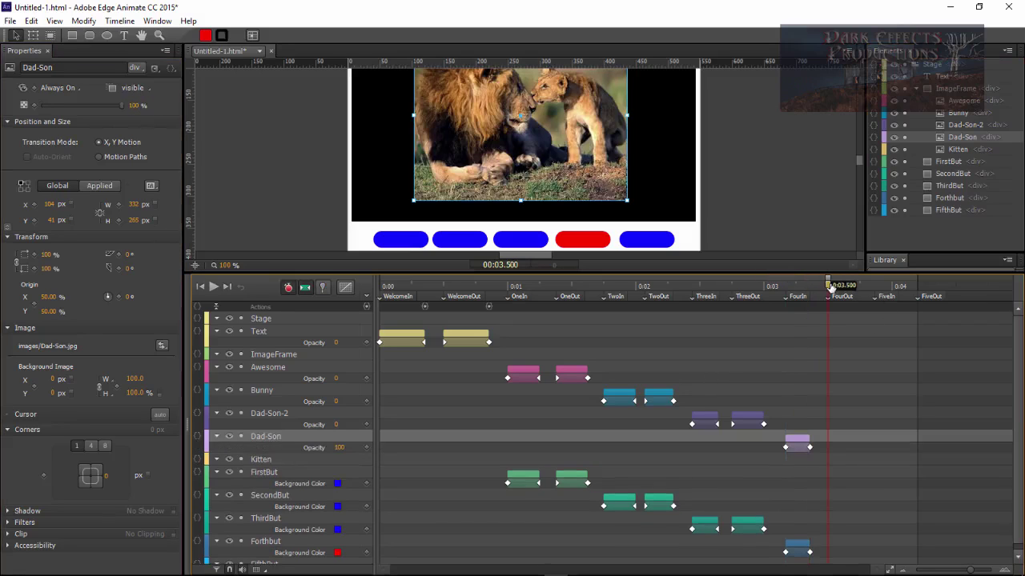
pyautogui.press('p')
pyautogui.moveTo(840, 287); pyautogui.dragTo(860, 286)
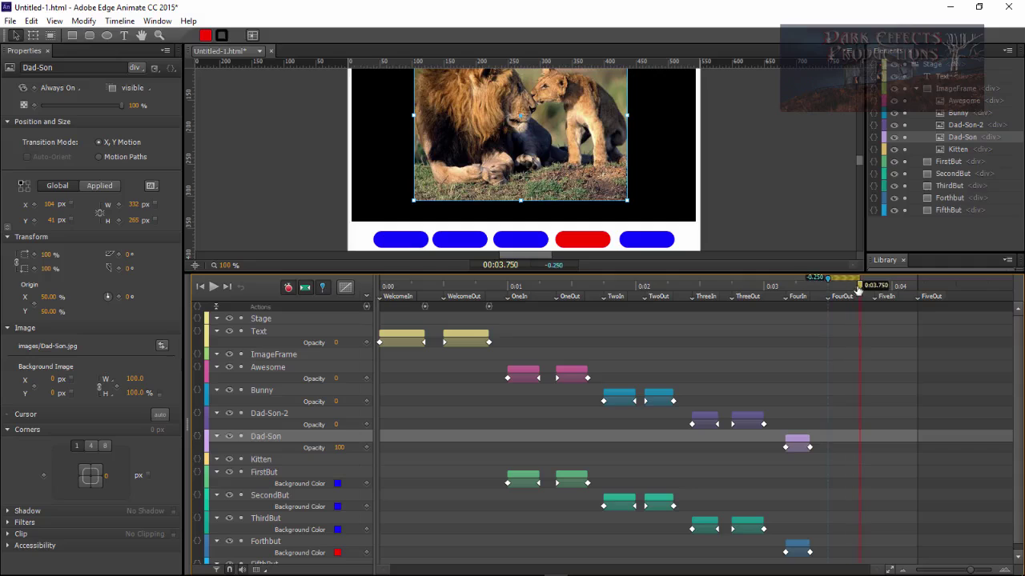
pyautogui.click(140, 105)
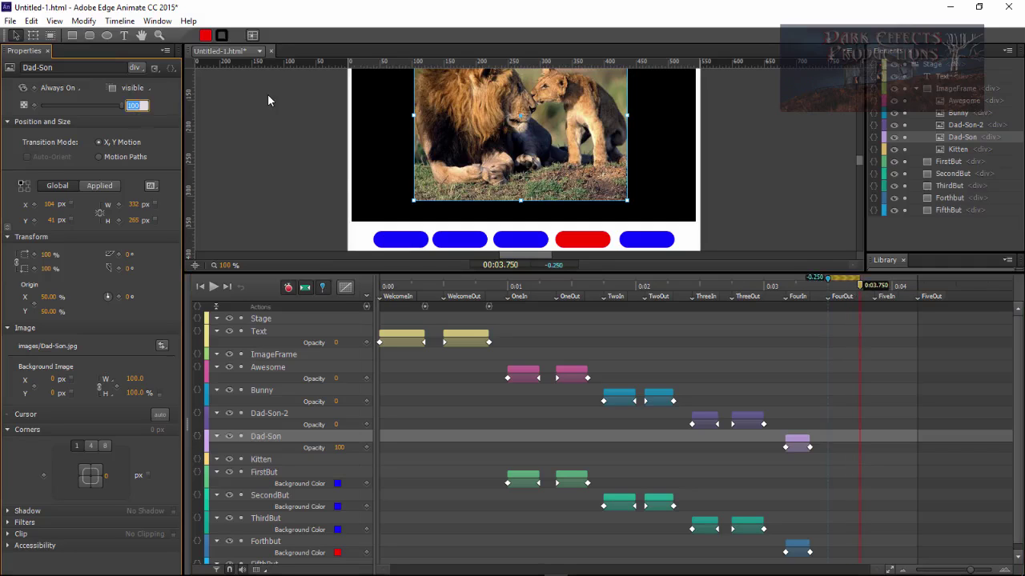
pyautogui.write('0')
pyautogui.press('Return')
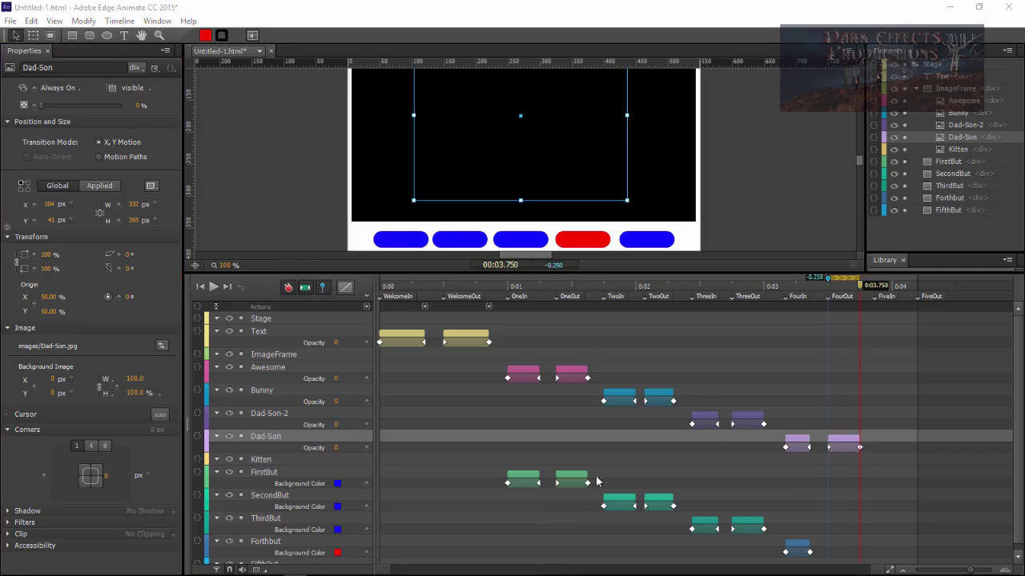
# - Animate Forthbut's background color back to blue over the FourOut span, and turn the pin off at 3.865 seconds
pyautogui.click(266, 545)
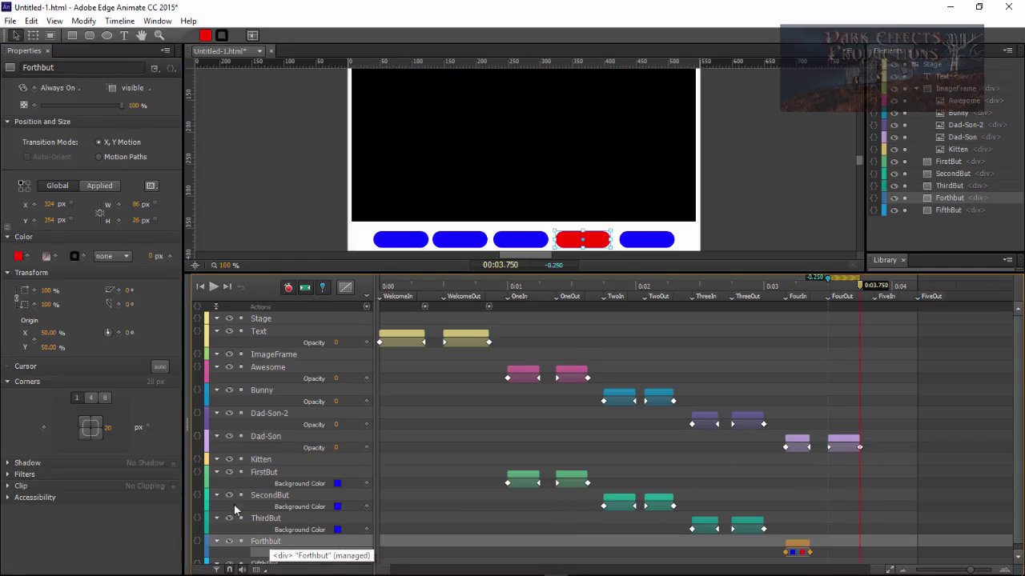
pyautogui.click(20, 257)
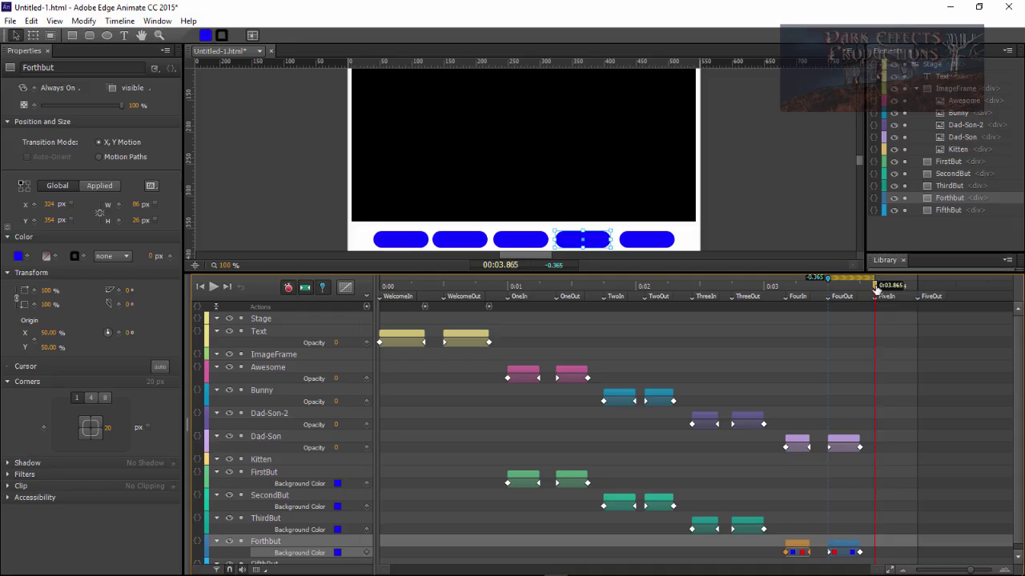
pyautogui.press('p')
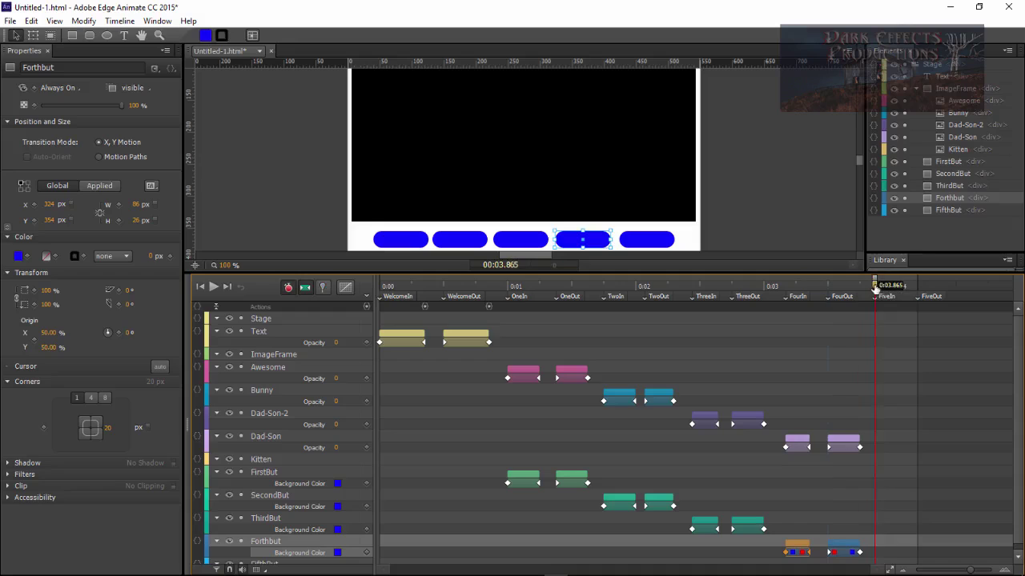
# - Animate FifthBut's background color to red, starting from the FiveIn label at 3.865 seconds
pyautogui.press('p')
pyautogui.scroll(-1, 942, 544)
pyautogui.moveTo(876, 287); pyautogui.dragTo(917, 287)
pyautogui.click(645, 241)
pyautogui.click(18, 257)
pyautogui.click(160, 446)
# - Fade the Kitten image in to 100% opacity over the same FiveIn span
pyautogui.click(264, 454)
pyautogui.click(136, 106)
pyautogui.write('100p')
# - Fade the Kitten image out to 0% opacity from the FiveOut label at 4.200 to 4.435 seconds
pyautogui.moveTo(917, 287); pyautogui.dragTo(948, 287)
pyautogui.click(137, 105)
pyautogui.write('0')
# - Animate FifthBut's background color back to blue over the FiveOut span up to 4.435 seconds, and turn the pin off
pyautogui.moveTo(1016, 456); pyautogui.dragTo(1016, 478)
pyautogui.click(646, 240)
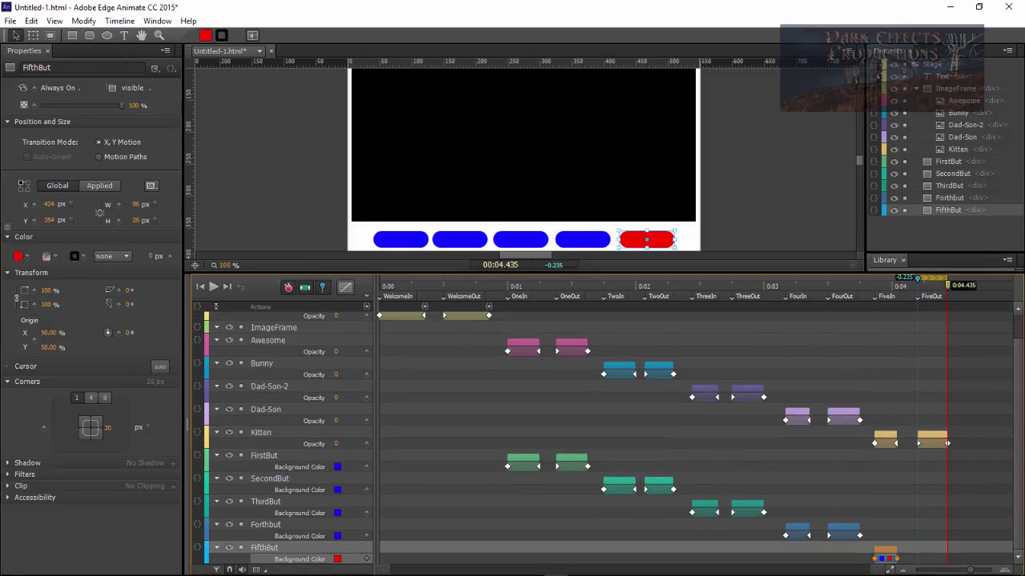
pyautogui.click(18, 257)
pyautogui.click(160, 447)
pyautogui.click(224, 197)
pyautogui.click(728, 230)
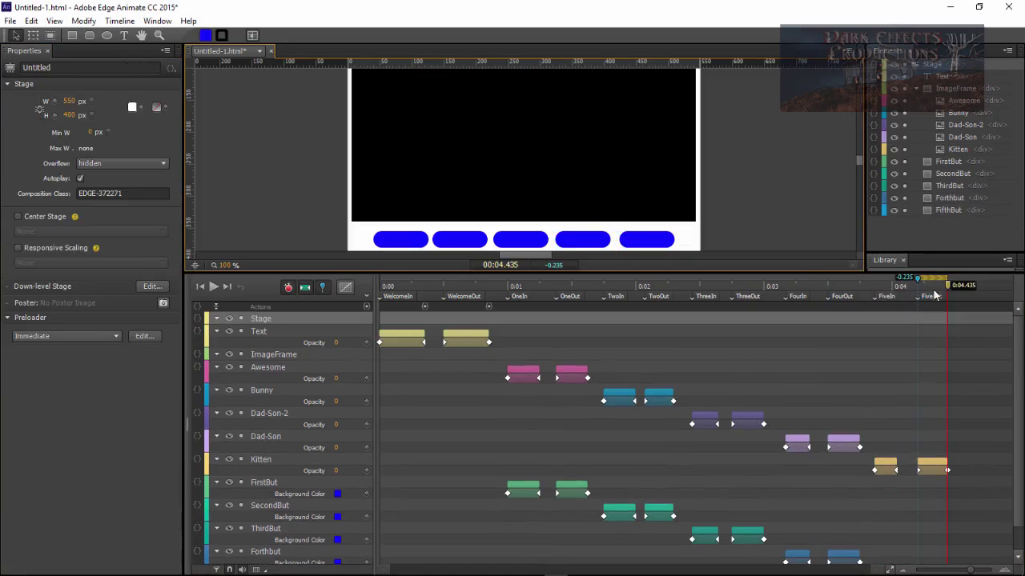
pyautogui.doubleClick(948, 286)
# - Paste copies of the welcome text's timeline trigger at the end of every image fade, from the OneIn fade through 4.435 seconds
pyautogui.moveTo(947, 290); pyautogui.dragTo(711, 310)
pyautogui.click(508, 306)
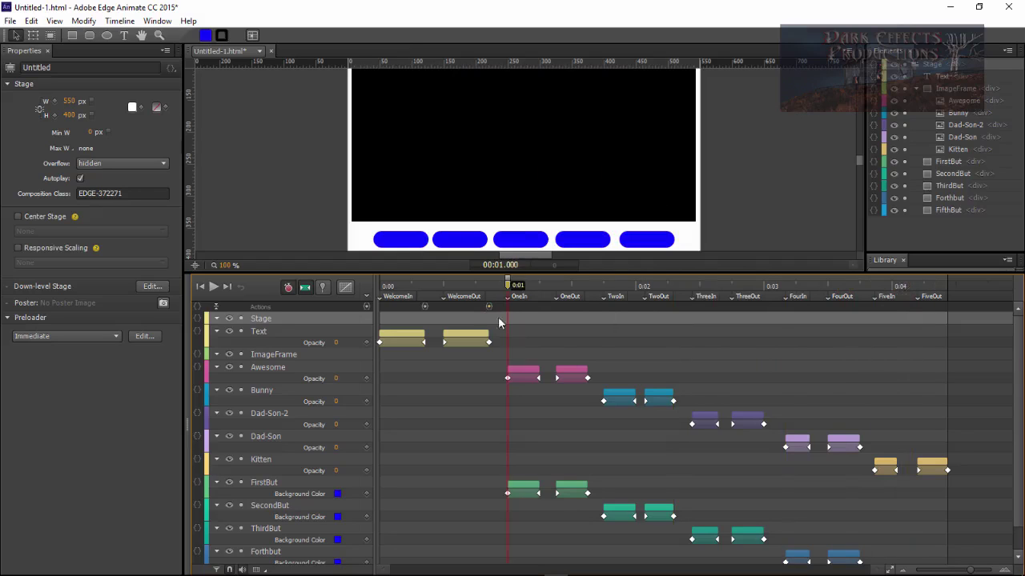
pyautogui.moveTo(507, 285); pyautogui.dragTo(861, 287)
pyautogui.hotkey('ctrl', 'v')
pyautogui.hotkey('ctrl', 'v')
pyautogui.moveTo(861, 287); pyautogui.dragTo(951, 302)
pyautogui.hotkey('ctrl', 'v')
pyautogui.hotkey('ctrl', 'v')
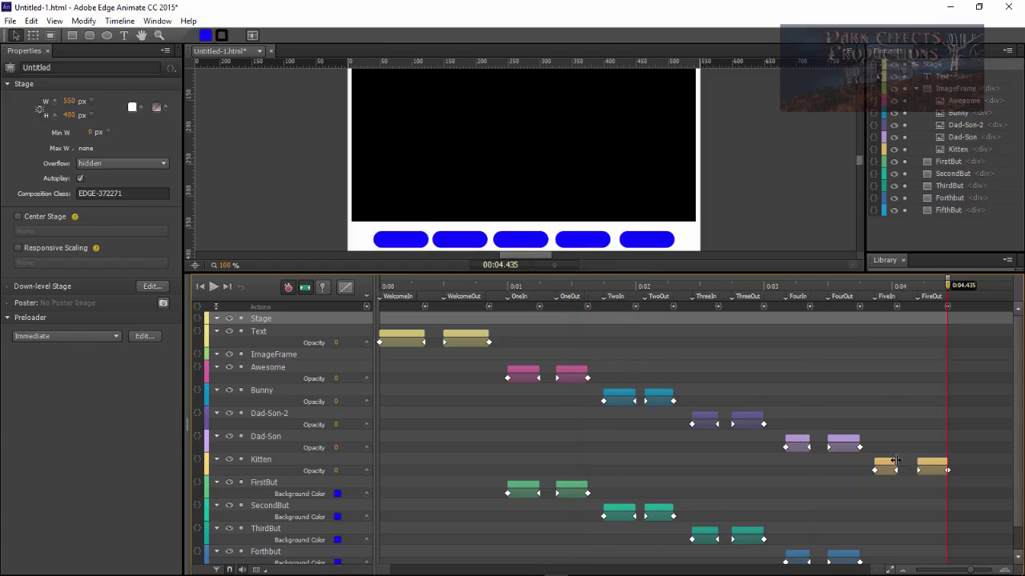
# - Select the Kitten fade-in and examine the stage at 4.100 seconds, just after that fade
pyautogui.click(895, 461)
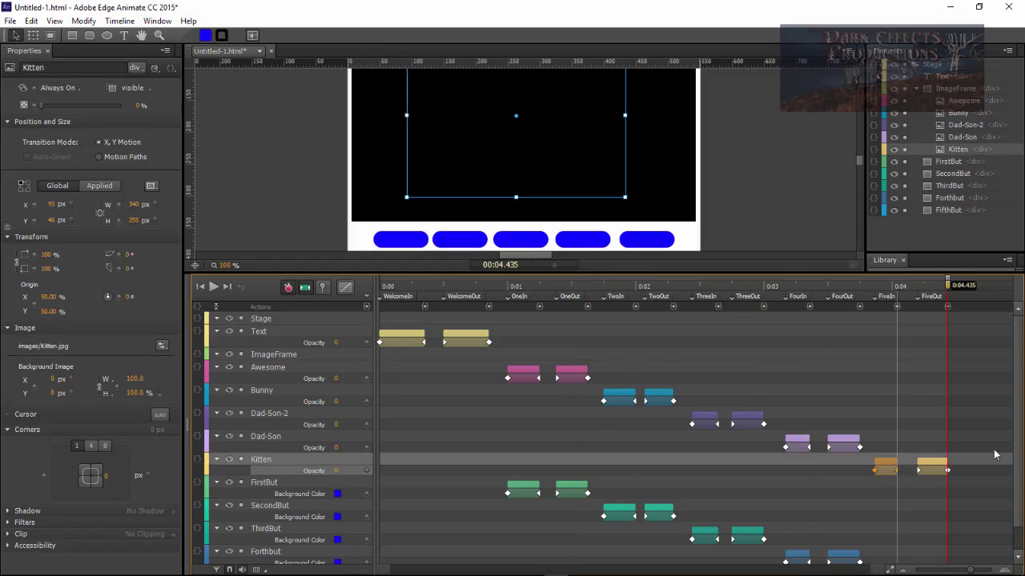
pyautogui.moveTo(1017, 434); pyautogui.dragTo(1022, 457)
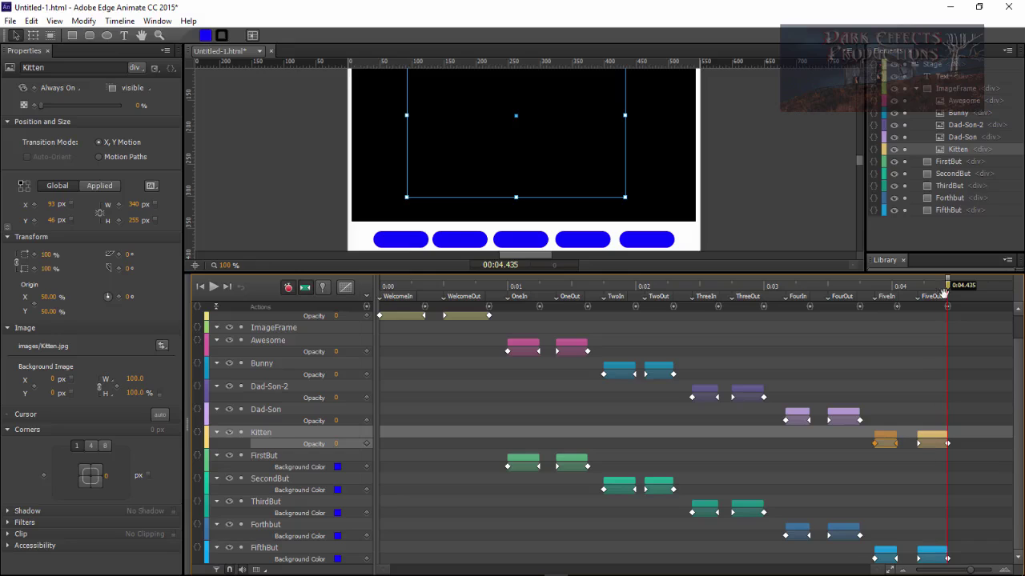
pyautogui.moveTo(945, 295); pyautogui.dragTo(906, 298)
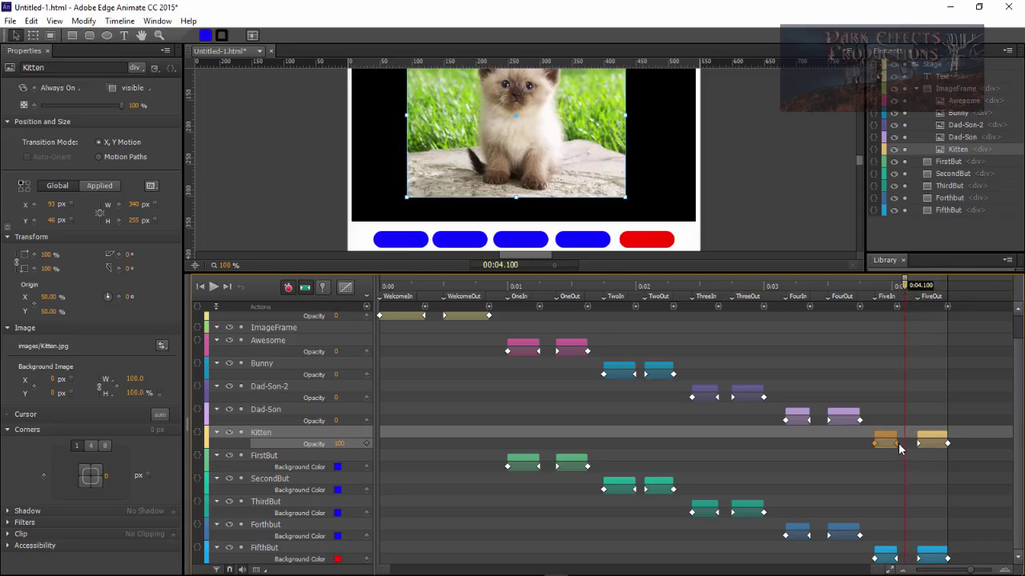
# - Extend the Kitten fade-in and FifthBut's first color transition so both end at 4.100 seconds
pyautogui.moveTo(896, 436); pyautogui.dragTo(904, 435)
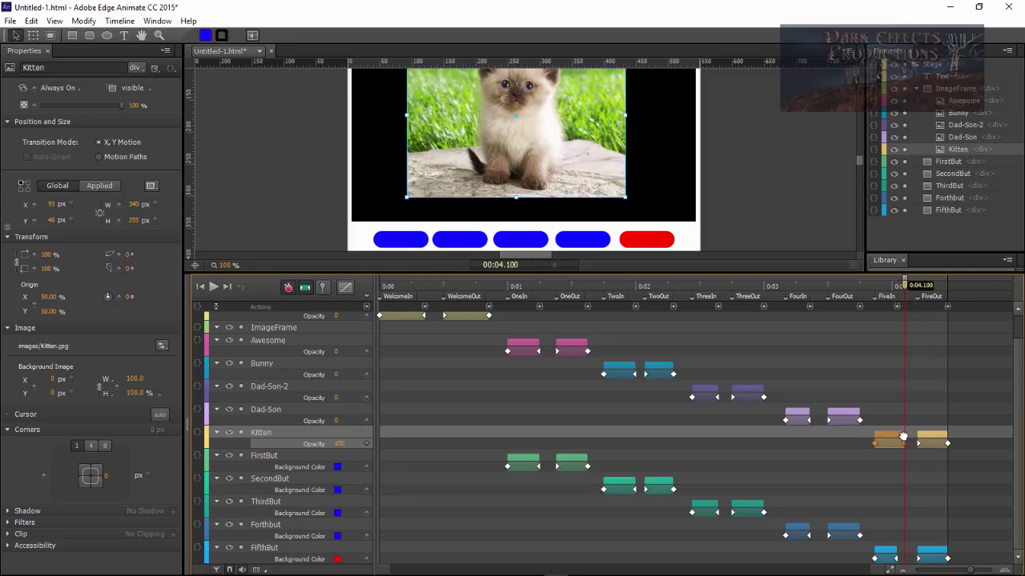
pyautogui.click(899, 551)
pyautogui.click(899, 551)
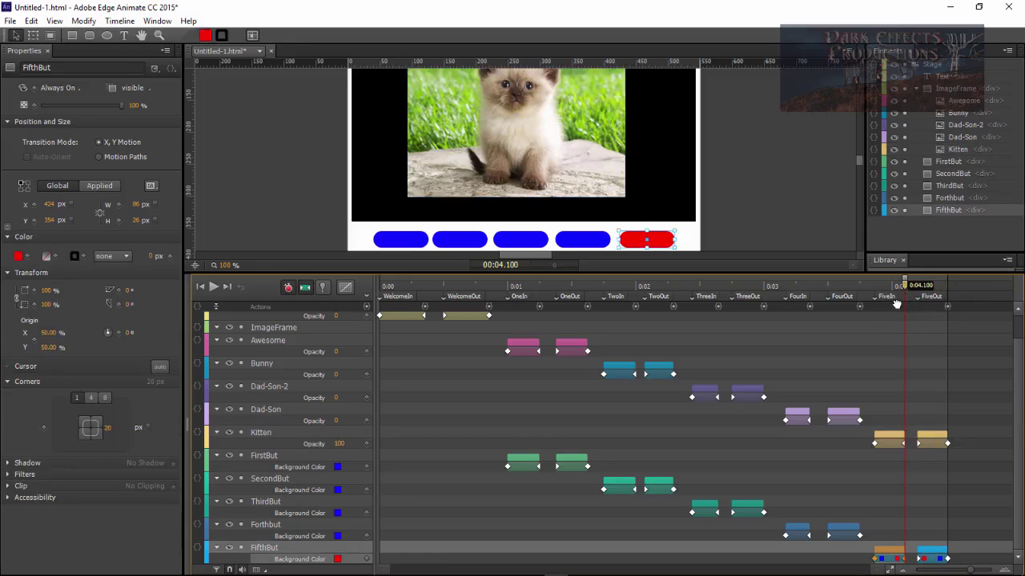
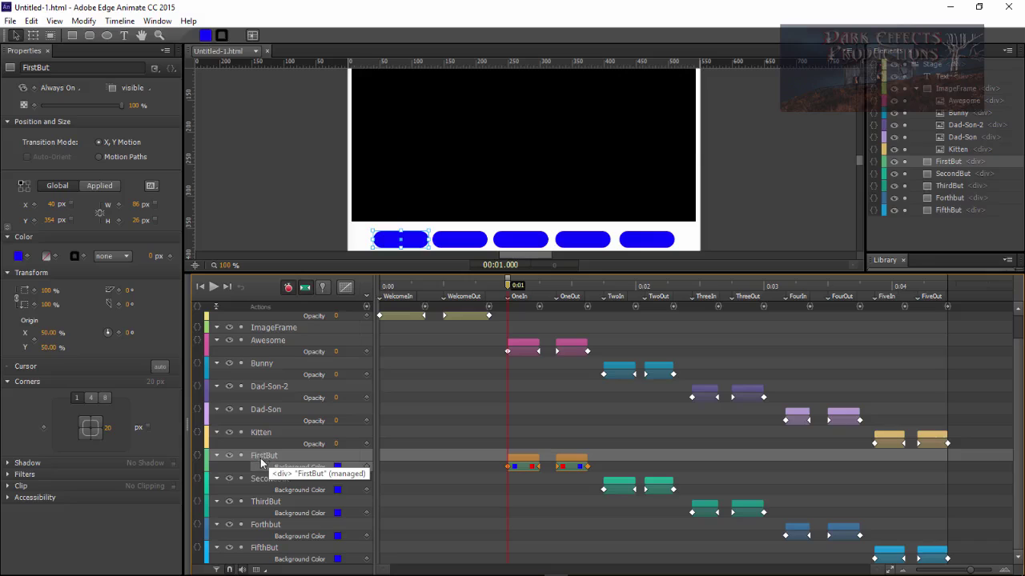
# - Add a click event to FirstBut that runs sym.play('OneIn');
pyautogui.click(197, 456)
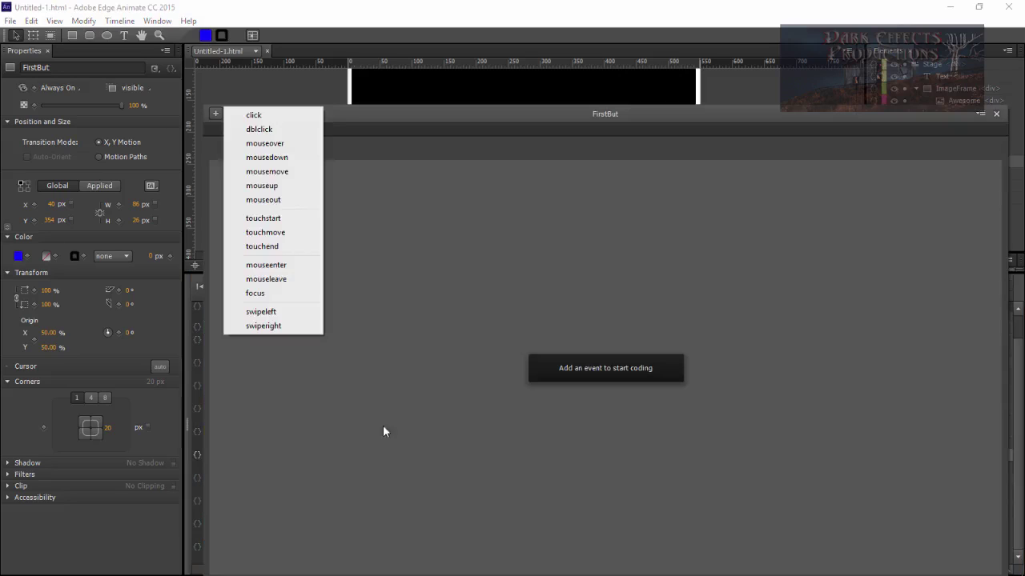
pyautogui.click(277, 117)
pyautogui.write('sym.play(')
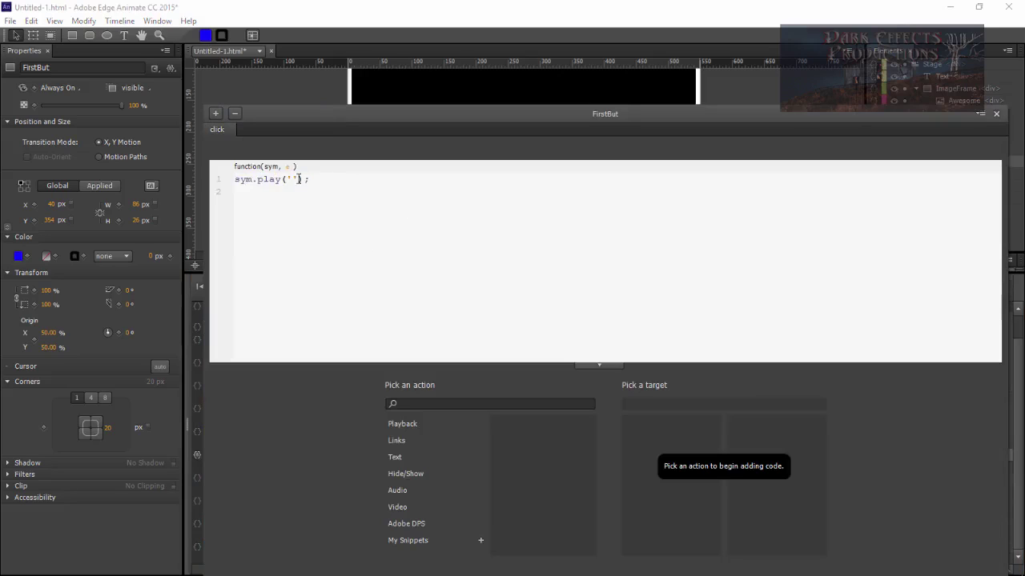
pyautogui.write('OneIn')
pyautogui.click(354, 185)
pyautogui.press('Return')
# - Insert the Play From playback snippet targeting the Stage into FirstBut's click code, and delete it again
pyautogui.click(411, 423)
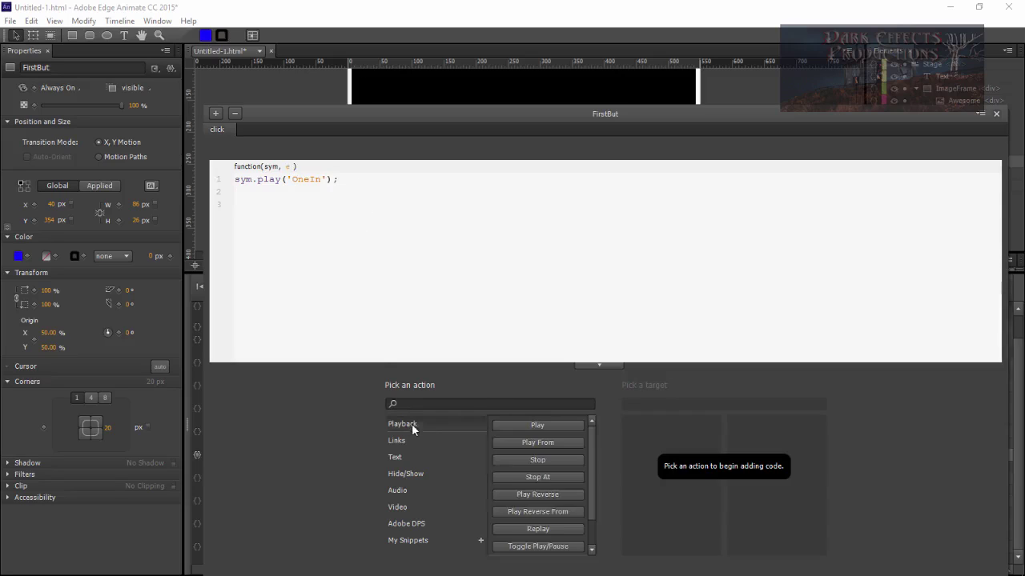
pyautogui.click(554, 442)
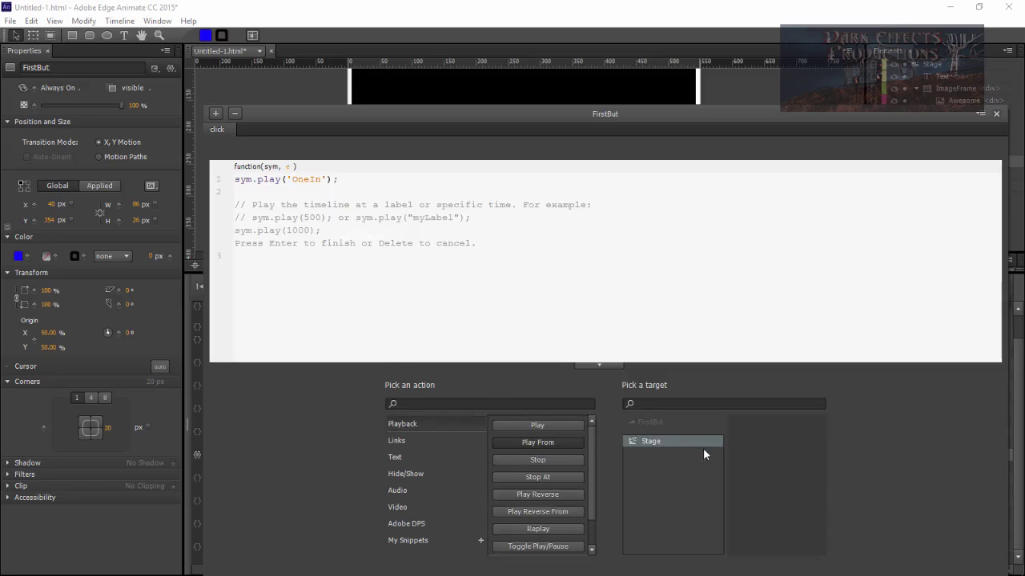
pyautogui.click(653, 441)
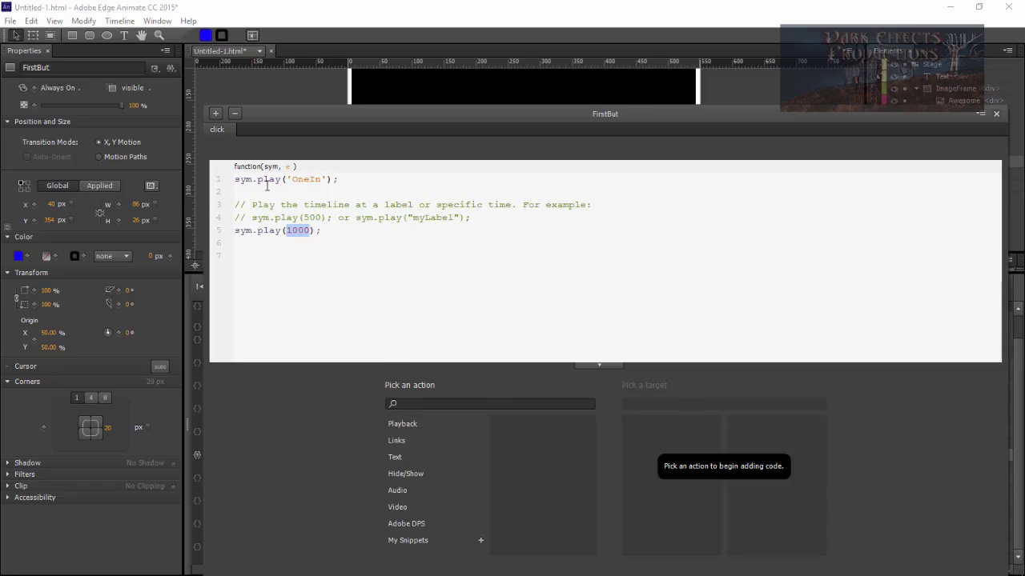
pyautogui.moveTo(334, 231); pyautogui.dragTo(202, 189)
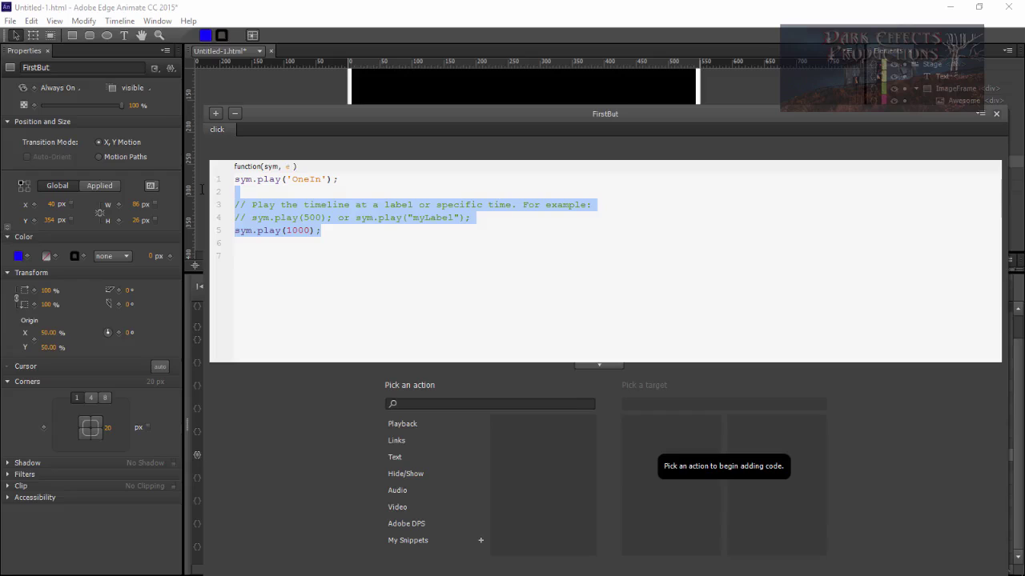
pyautogui.press('BackSpace')
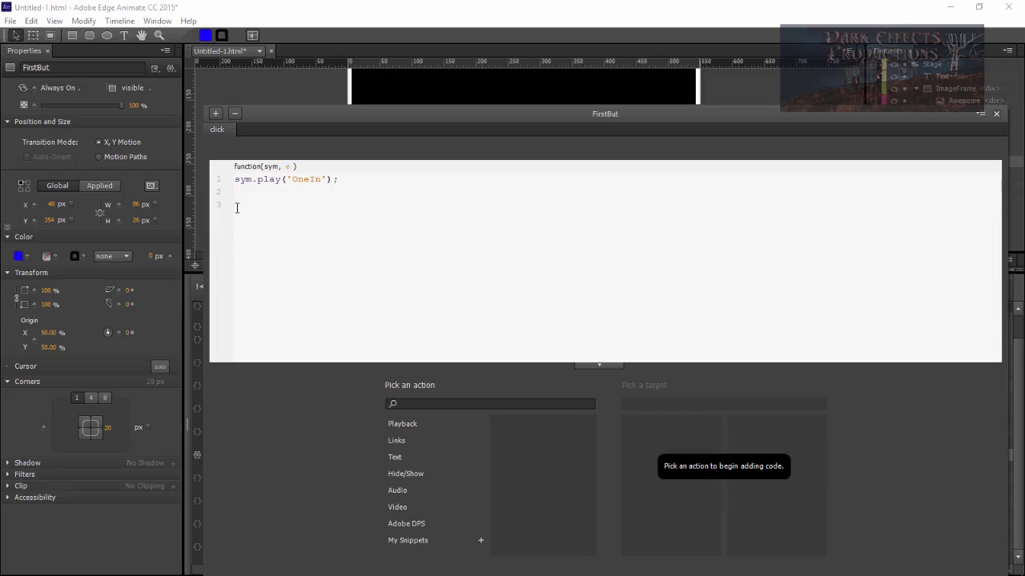
# - Copy FirstBut's play line into a new click event on SecondBut and change its label to TwoIn
pyautogui.moveTo(356, 182); pyautogui.dragTo(193, 176)
pyautogui.hotkey('ctrl', 'c')
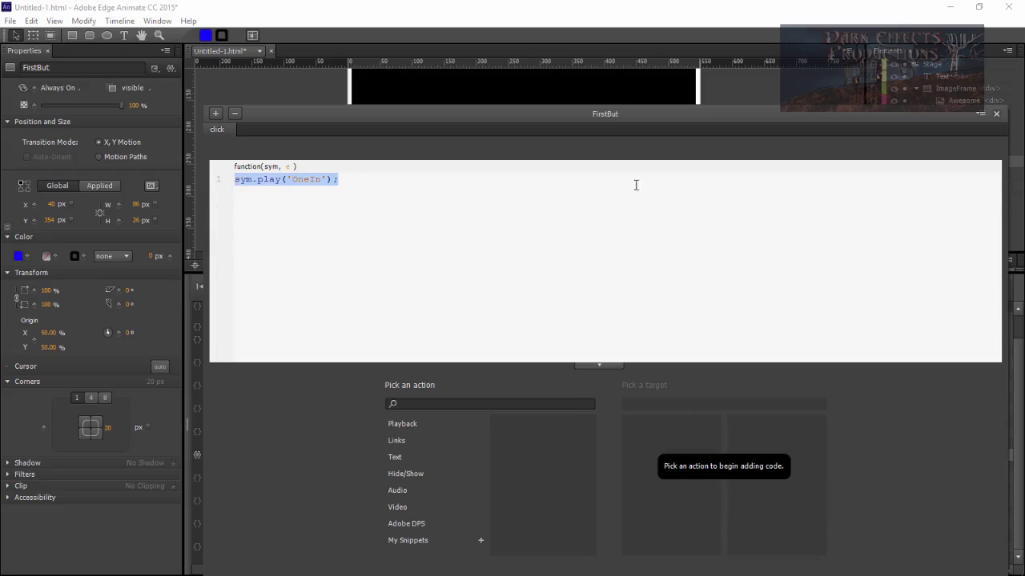
pyautogui.click(995, 114)
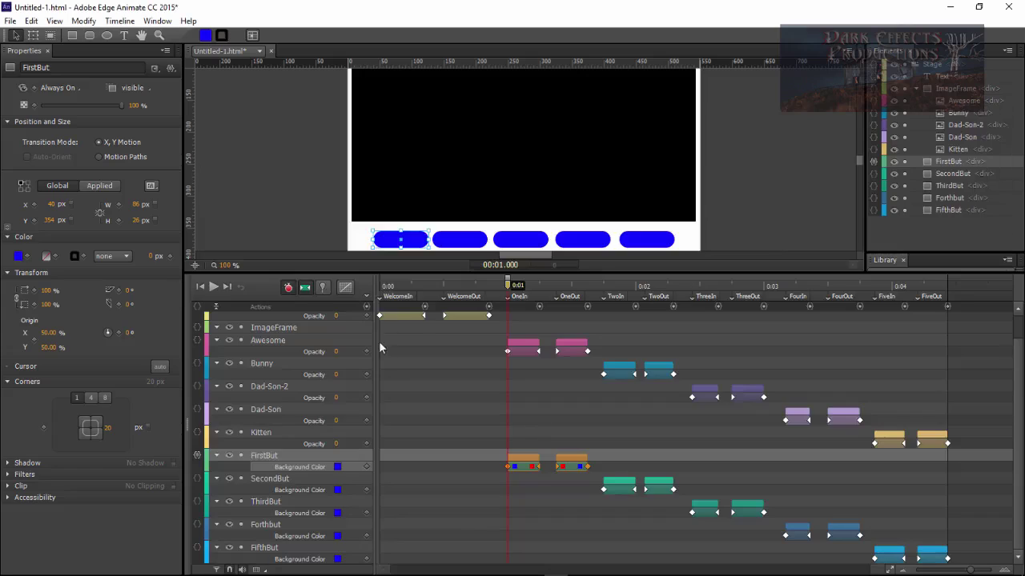
pyautogui.click(198, 480)
pyautogui.click(264, 113)
pyautogui.hotkey('ctrl', 'v')
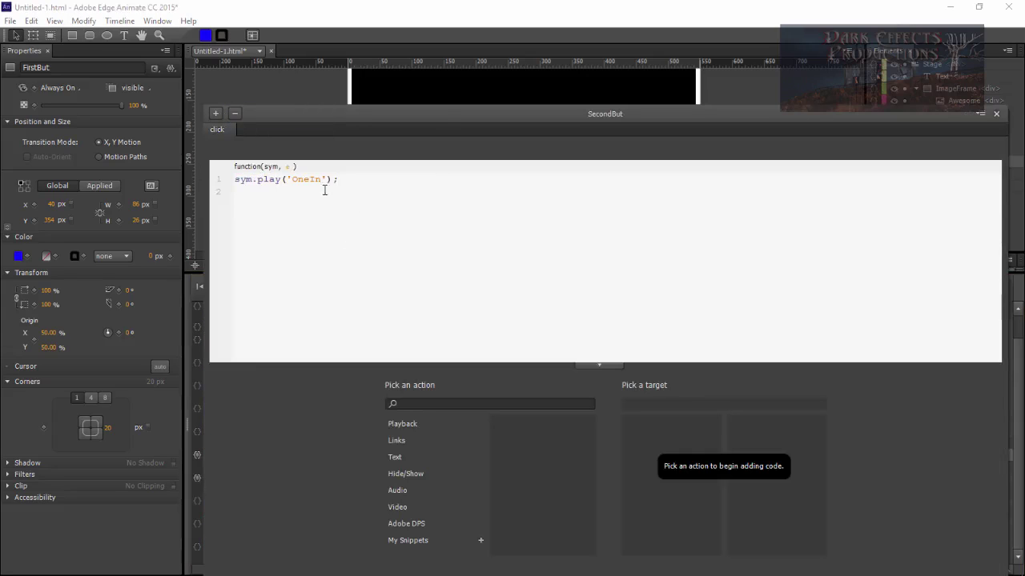
pyautogui.moveTo(309, 179); pyautogui.dragTo(293, 179)
pyautogui.write('Two')
pyautogui.click(996, 114)
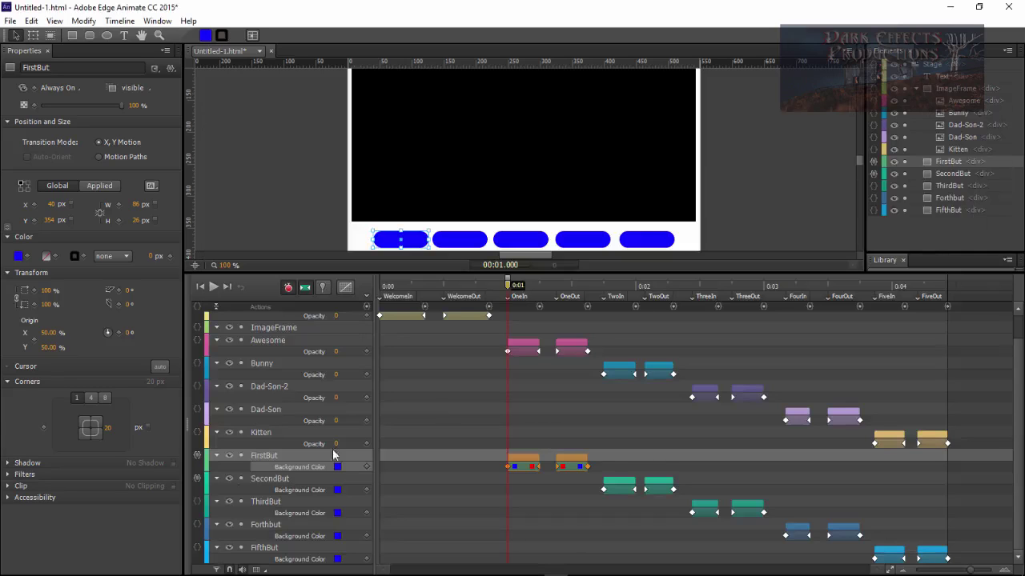
# - Add a click event to ThirdBut with the copied play line, changing its label to ThreeIn
pyautogui.click(197, 502)
pyautogui.click(265, 114)
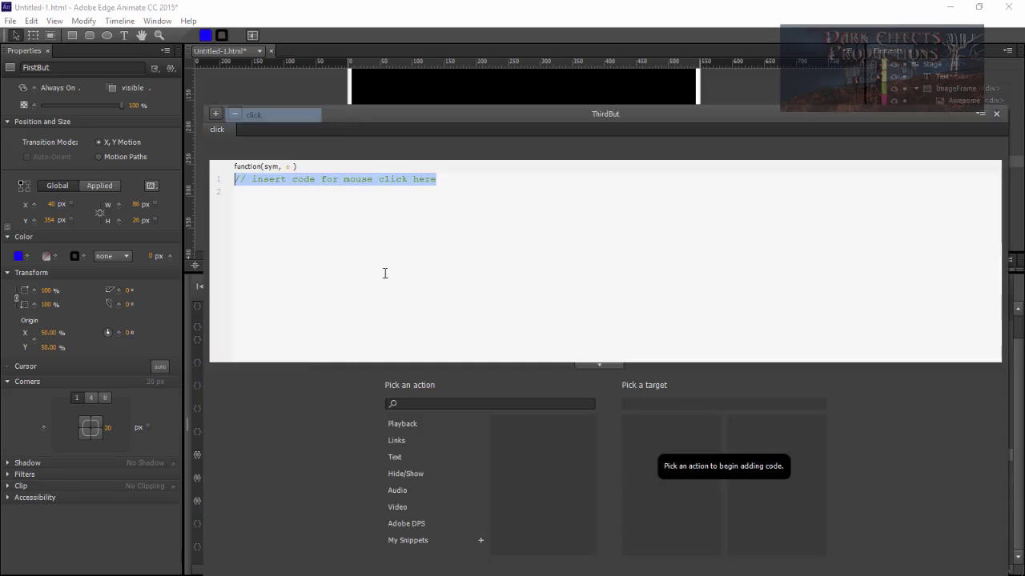
pyautogui.hotkey('ctrl', 'v')
pyautogui.write('Three')
pyautogui.moveTo(309, 180); pyautogui.dragTo(295, 179)
pyautogui.click(996, 114)
# - Add a click event to Forthbut with the copied play line, changing its label to FourIn
pyautogui.click(198, 524)
pyautogui.click(276, 115)
pyautogui.hotkey('ctrl', 'v')
pyautogui.write('Four')
pyautogui.click(997, 115)
# - Add a click event to FifthBut with the copied play line, changing its label to FiveIn
pyautogui.click(198, 548)
pyautogui.click(272, 116)
pyautogui.hotkey('ctrl', 'v')
pyautogui.write('e')
pyautogui.click(996, 114)
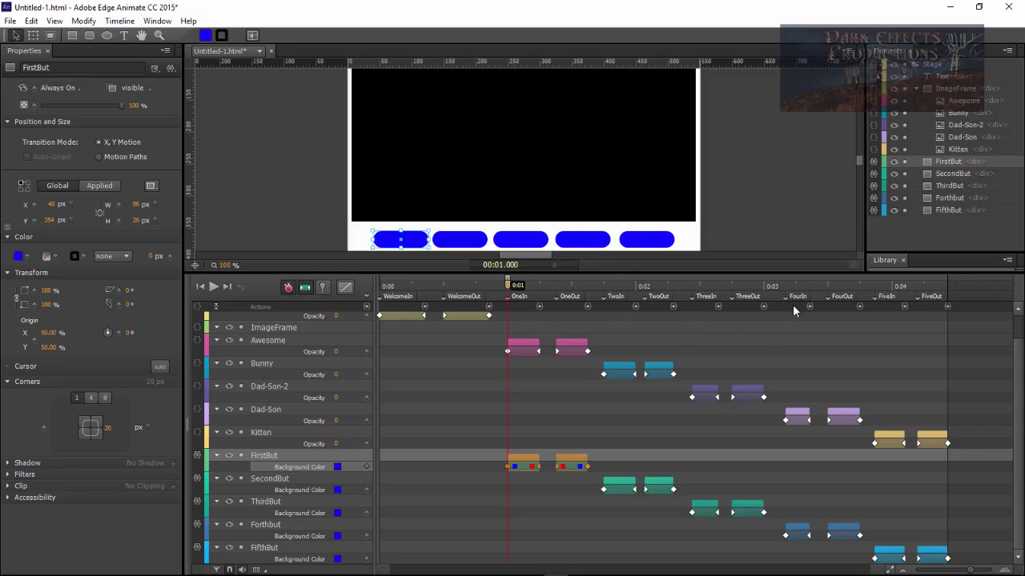
# - Save the project, preview it in the browser, and move the browser window so the whole gallery can be seen
pyautogui.hotkey('ctrl', 's')
pyautogui.hotkey('ctrl', 'Return')
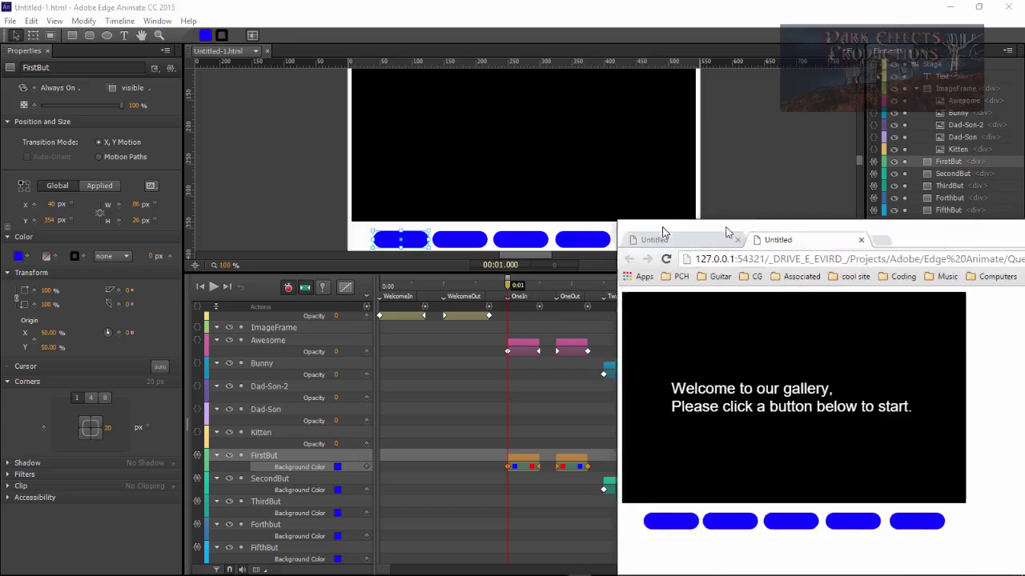
pyautogui.moveTo(726, 231); pyautogui.dragTo(449, 90)
pyautogui.rightClick(709, 233)
pyautogui.click(766, 269)
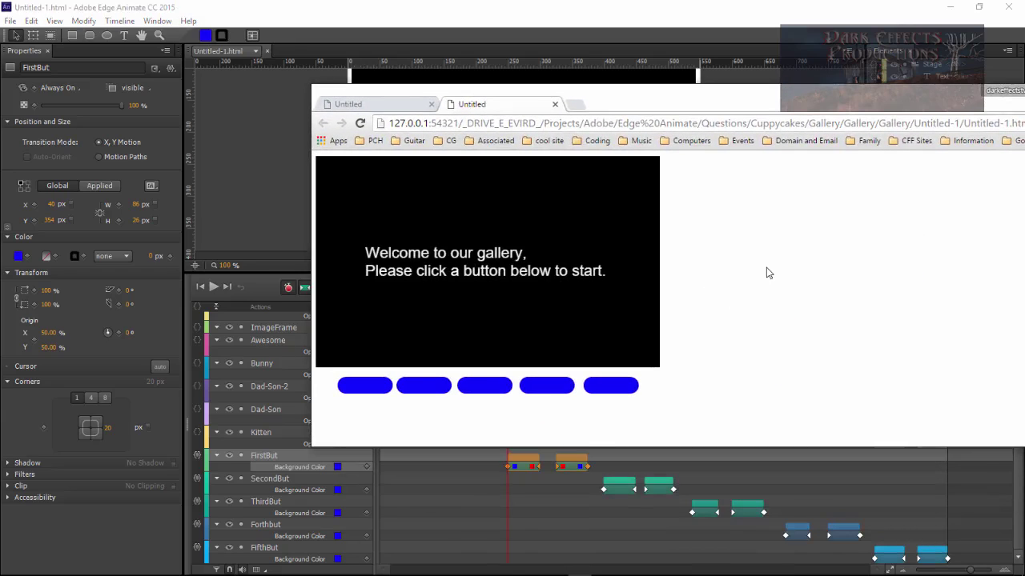
# - Test the five gallery buttons in varied order in the browser preview, checking each image change and button color
pyautogui.click(369, 386)
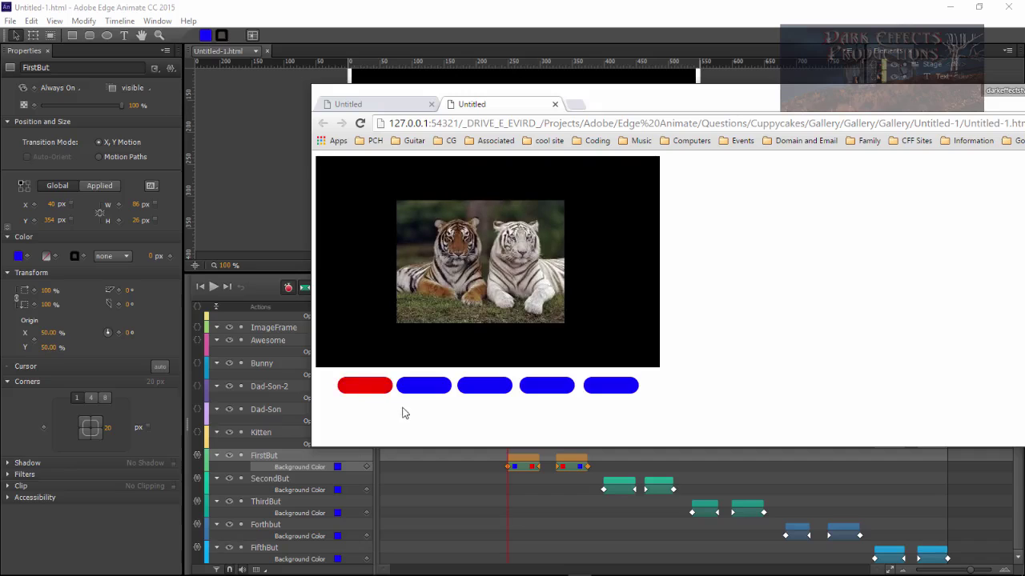
pyautogui.click(472, 390)
pyautogui.click(435, 389)
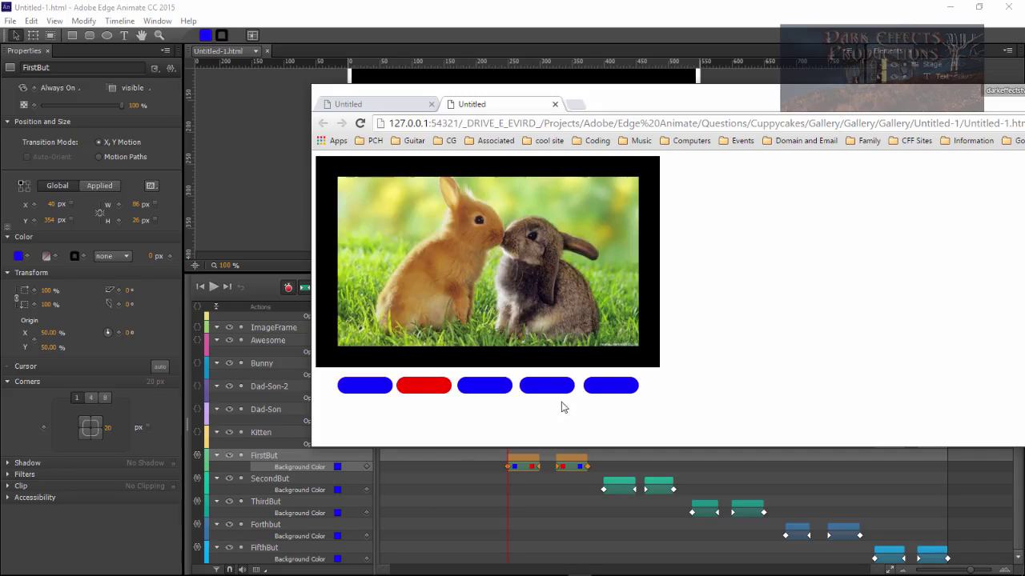
pyautogui.click(567, 390)
pyautogui.click(604, 399)
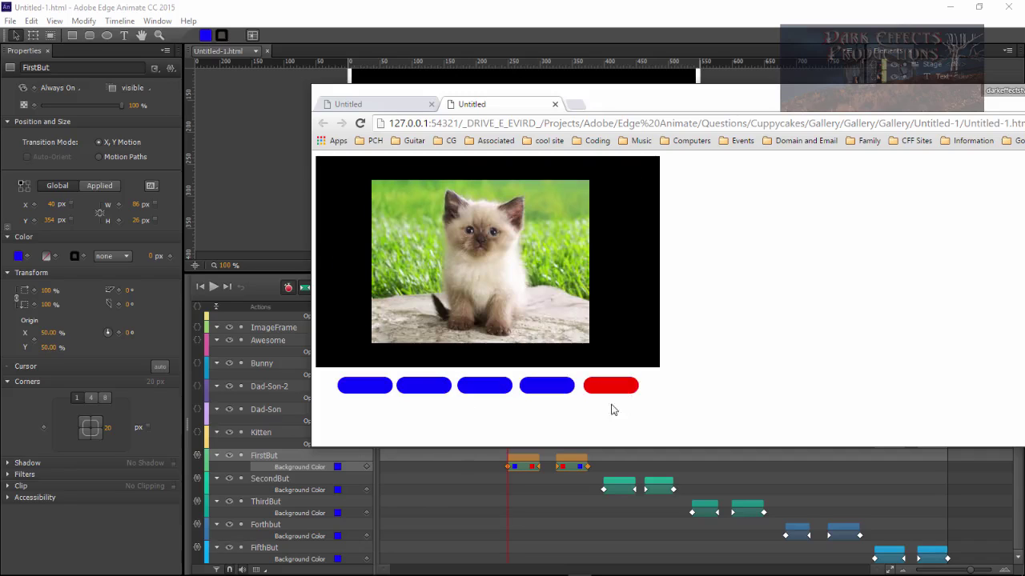
pyautogui.click(477, 391)
pyautogui.click(370, 389)
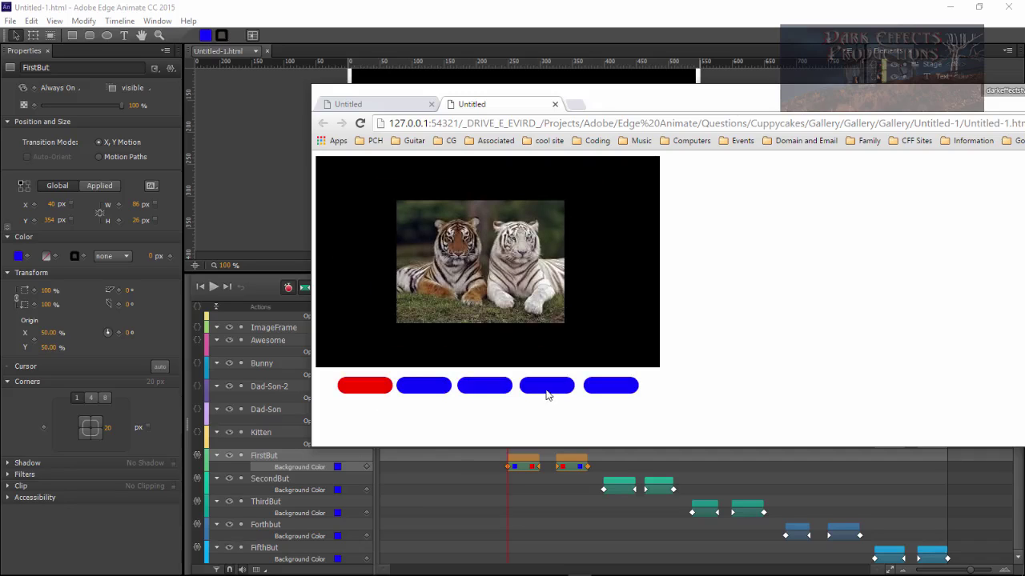
pyautogui.click(546, 390)
pyautogui.click(430, 389)
pyautogui.click(606, 394)
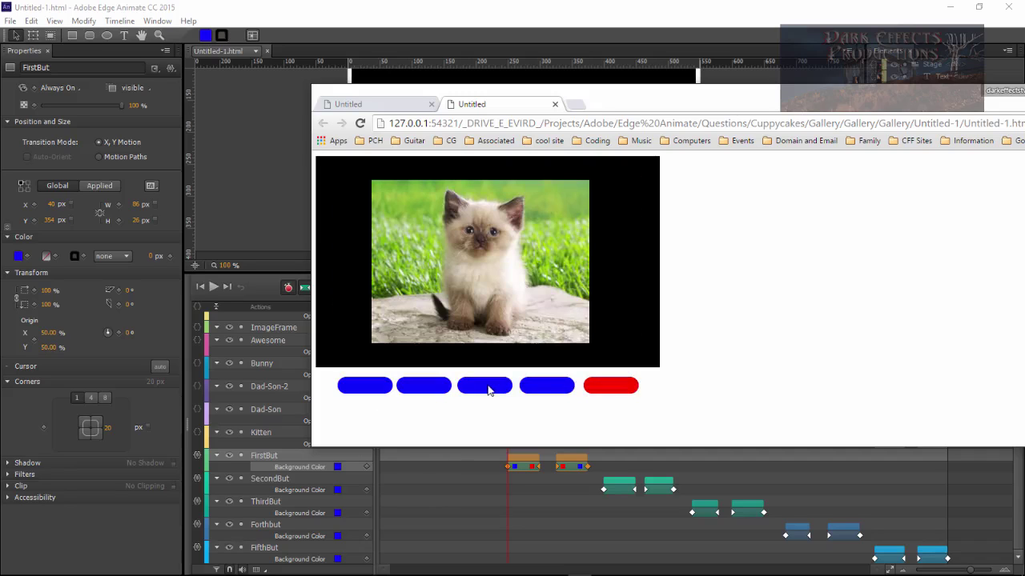
pyautogui.click(495, 393)
pyautogui.click(542, 393)
pyautogui.click(425, 385)
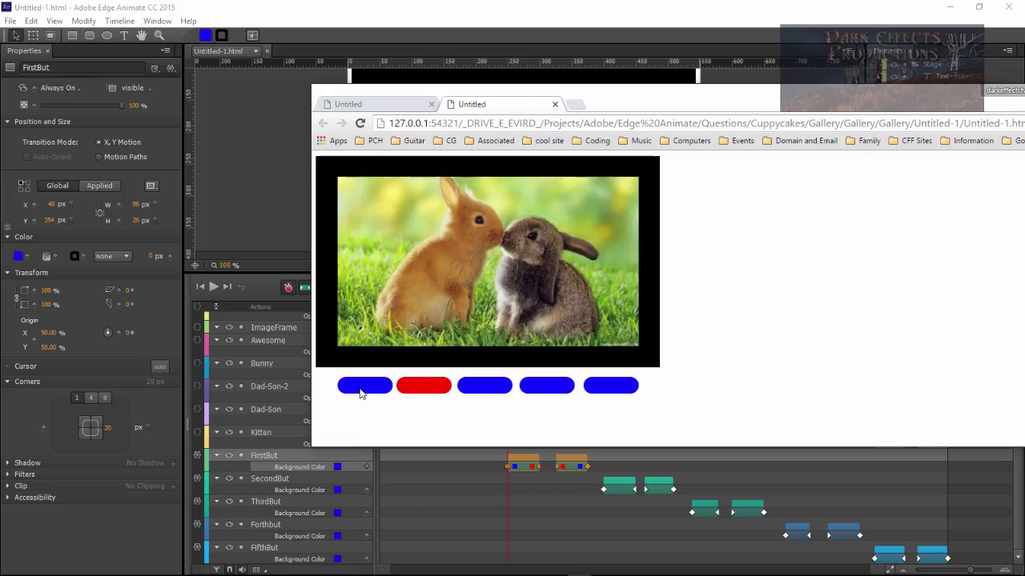
pyautogui.click(360, 391)
pyautogui.click(543, 392)
pyautogui.click(606, 388)
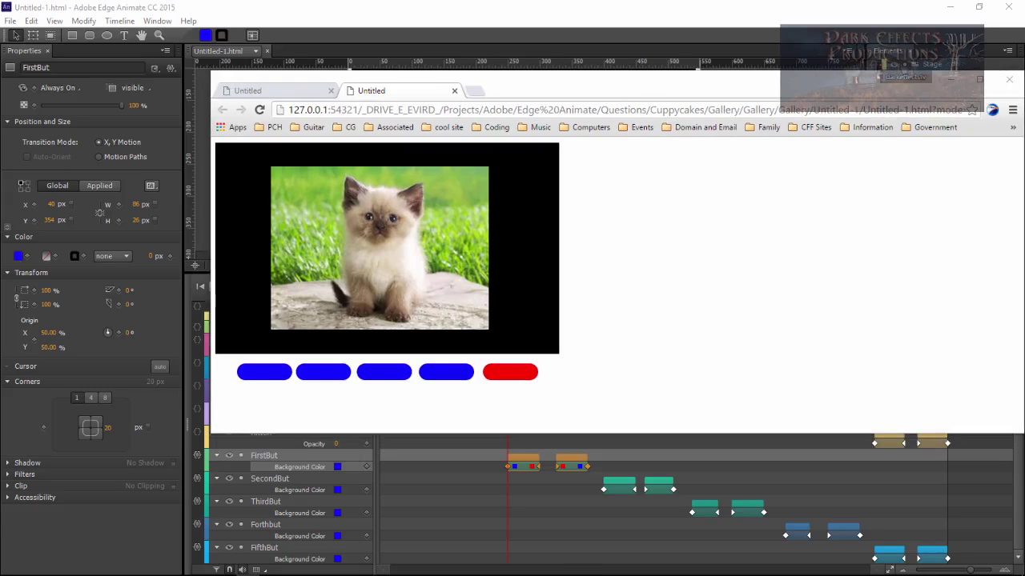
# - Bring the Paint window with Cuppycakes.png next to the gallery preview to review the original request
pyautogui.moveTo(1024, 181); pyautogui.dragTo(770, 176)
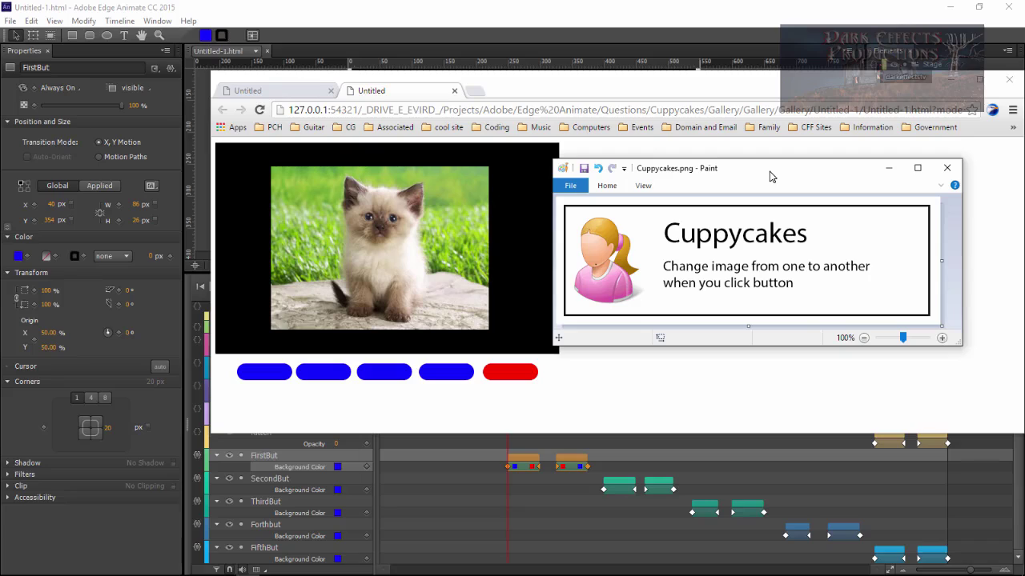